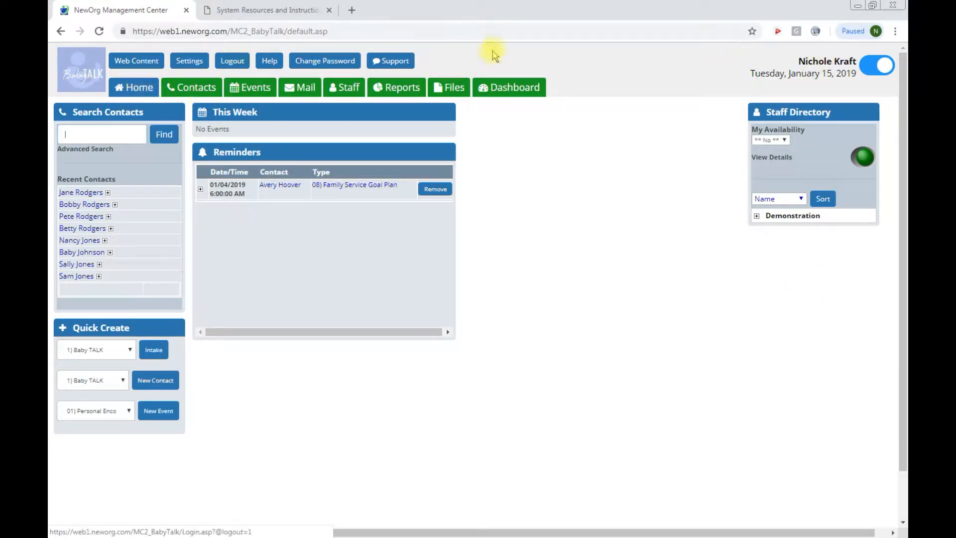
Step: Open the Company Files library from the Files tab
click(459, 95)
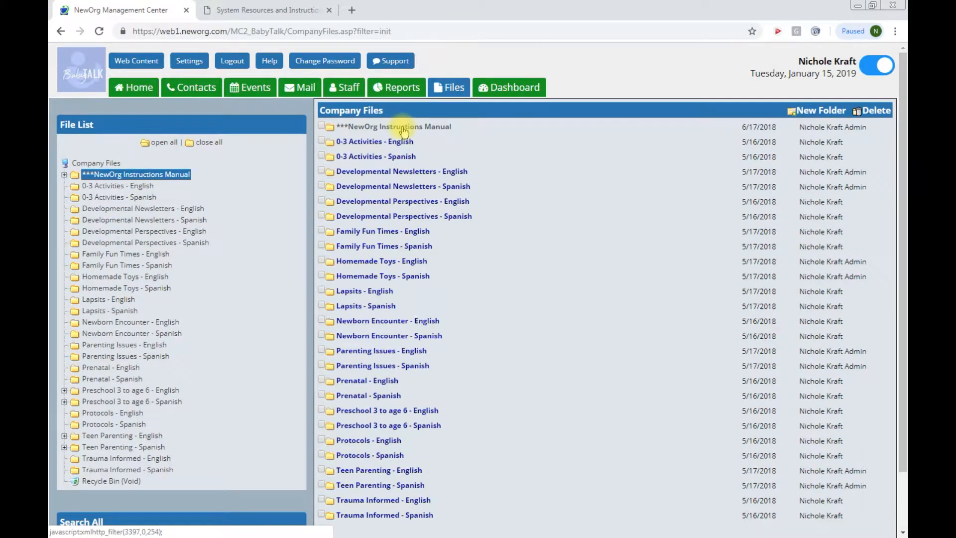
Step: Open the NewOrg Instructions Manual folder, check the guidelines PDF's Screening row, then close it
click(403, 128)
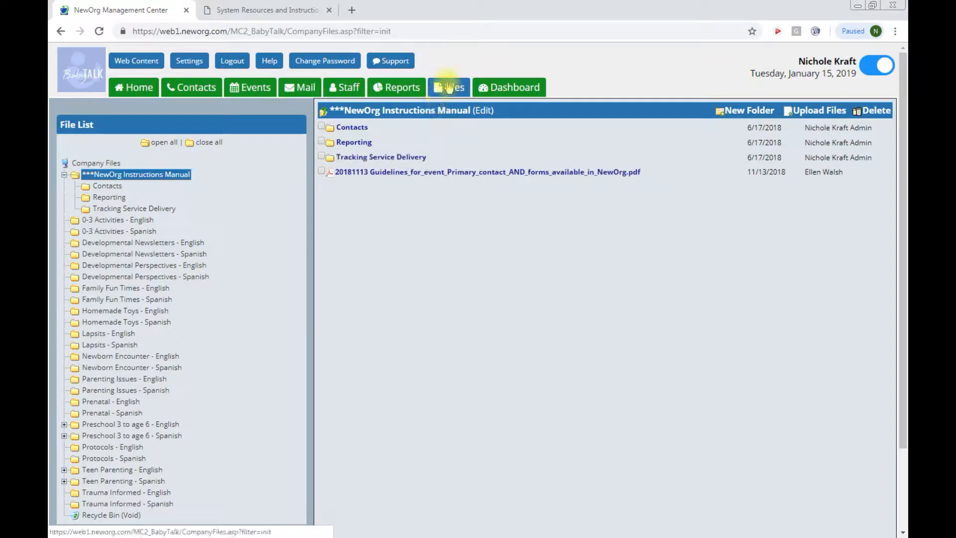
click(424, 173)
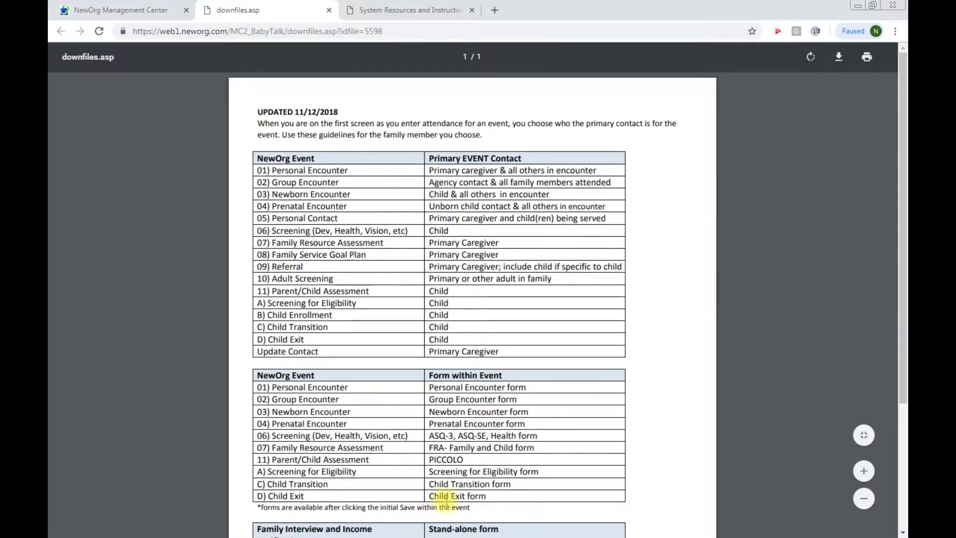
drag(259, 232, 452, 234)
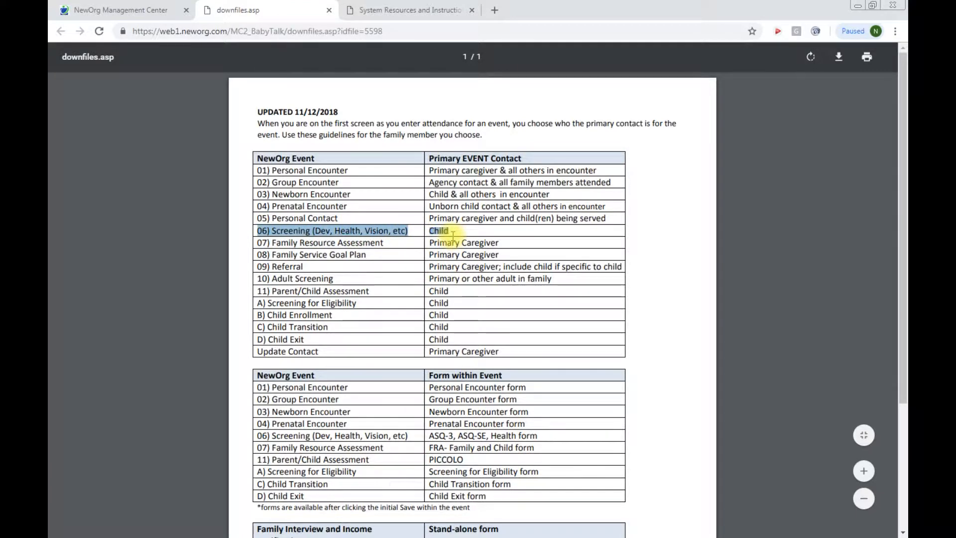
click(328, 10)
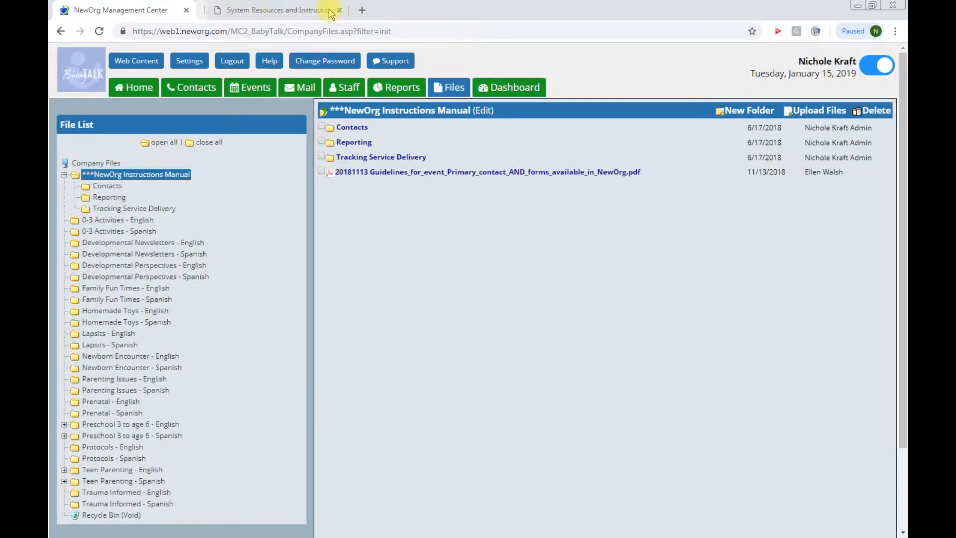
Step: Open the mother's contact record from the Contacts list
click(198, 91)
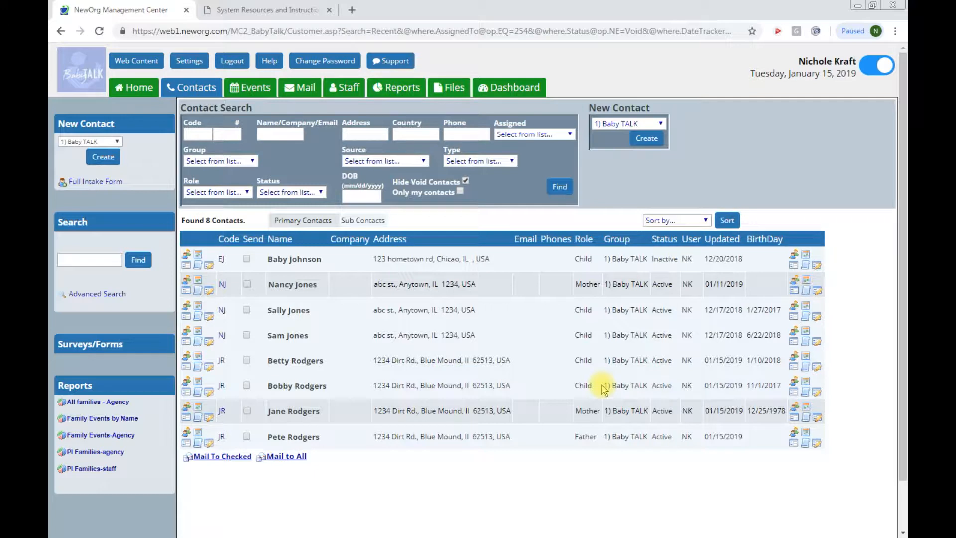
click(281, 414)
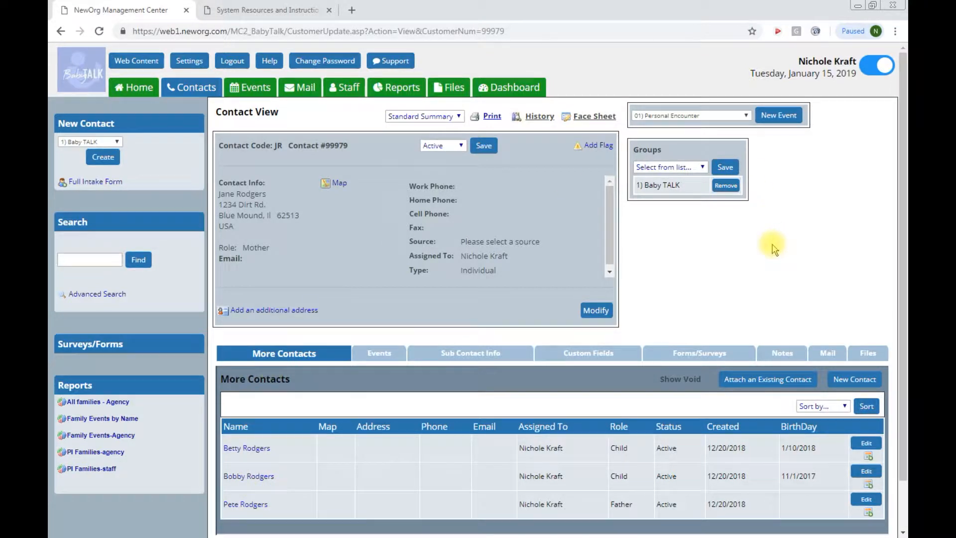
Step: Create a new event of type 06) Screening (Dev, Health, Vision, etc)
click(743, 115)
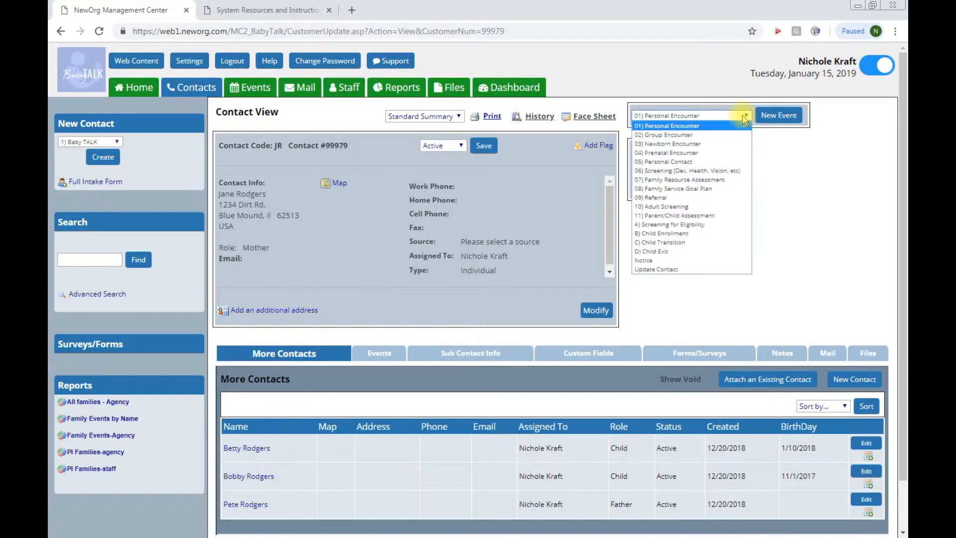
click(710, 170)
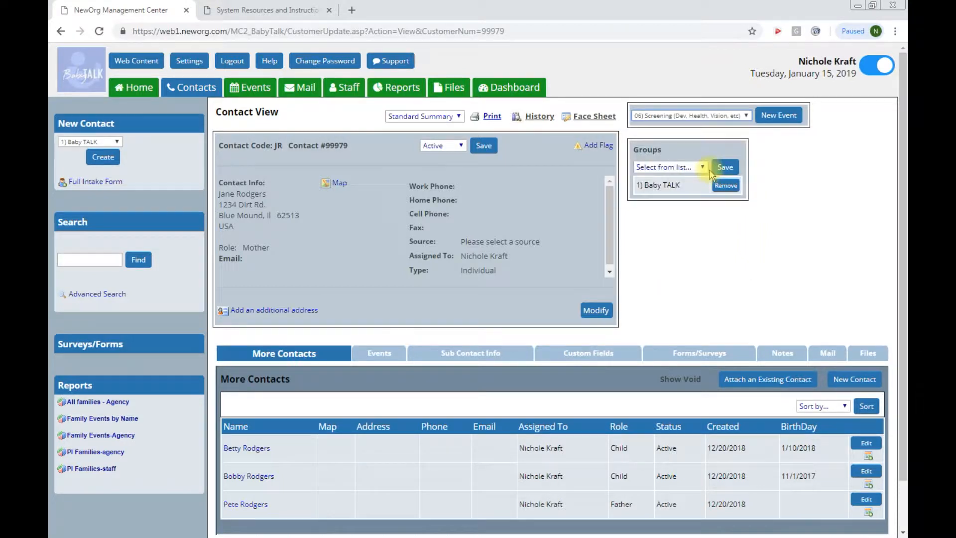
click(773, 118)
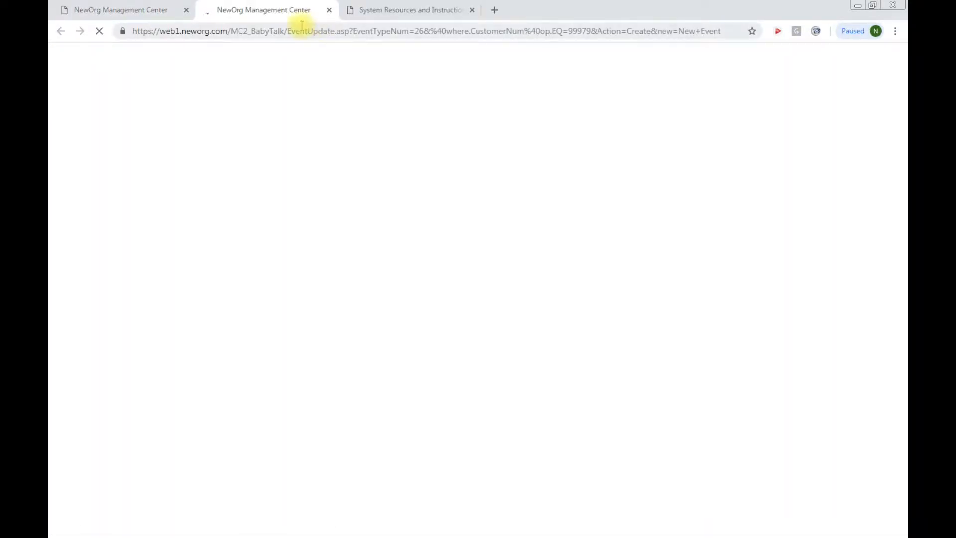
click(105, 95)
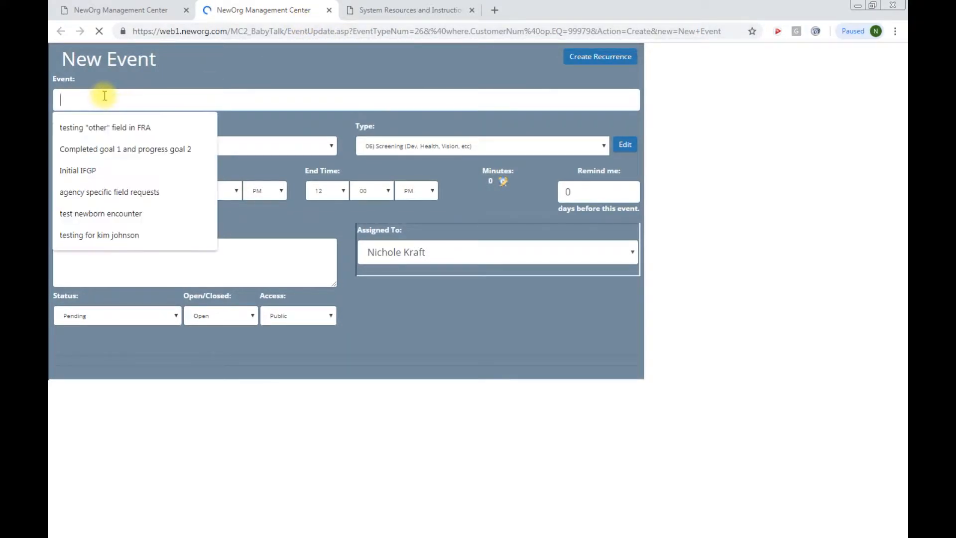
Step: Make the child the event's contact and title the event as his initial ASQ-3
click(272, 115)
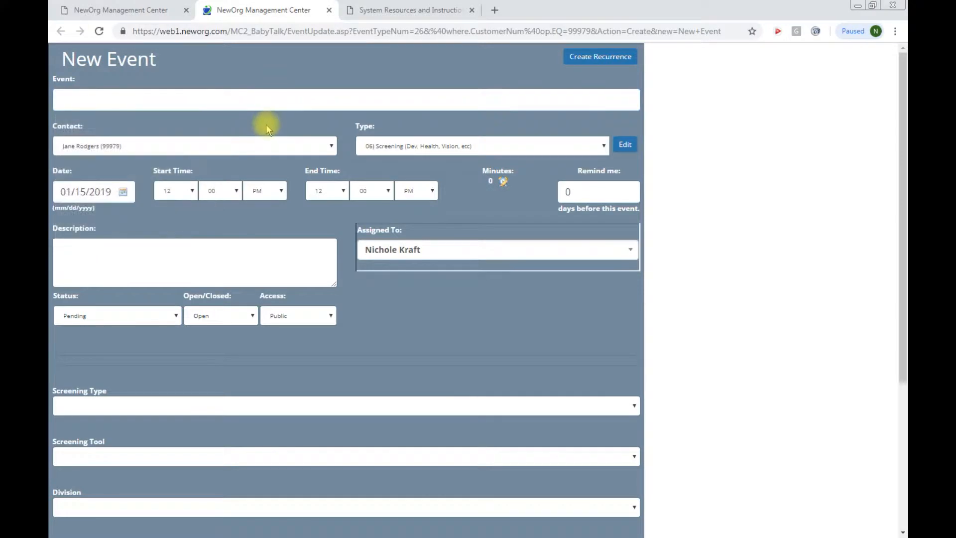
click(129, 148)
click(133, 170)
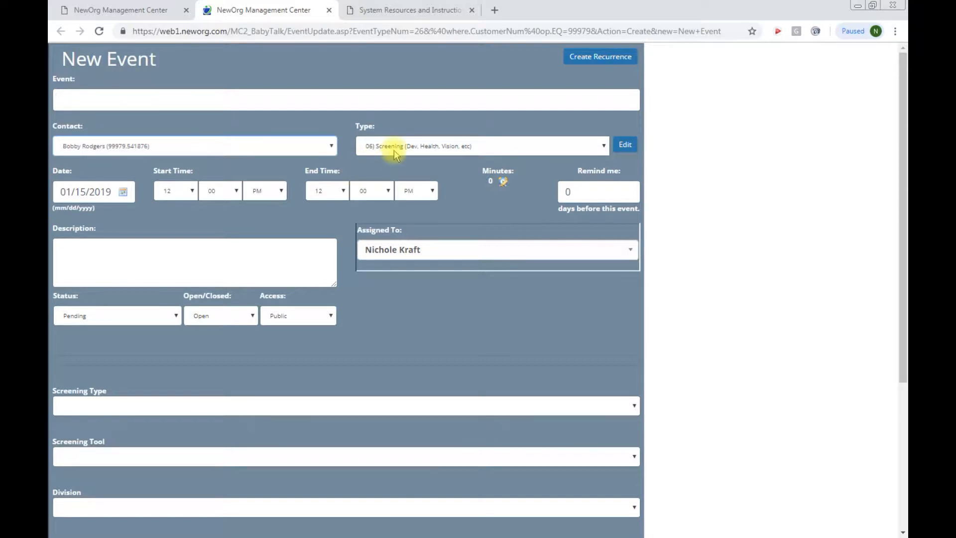
click(192, 100)
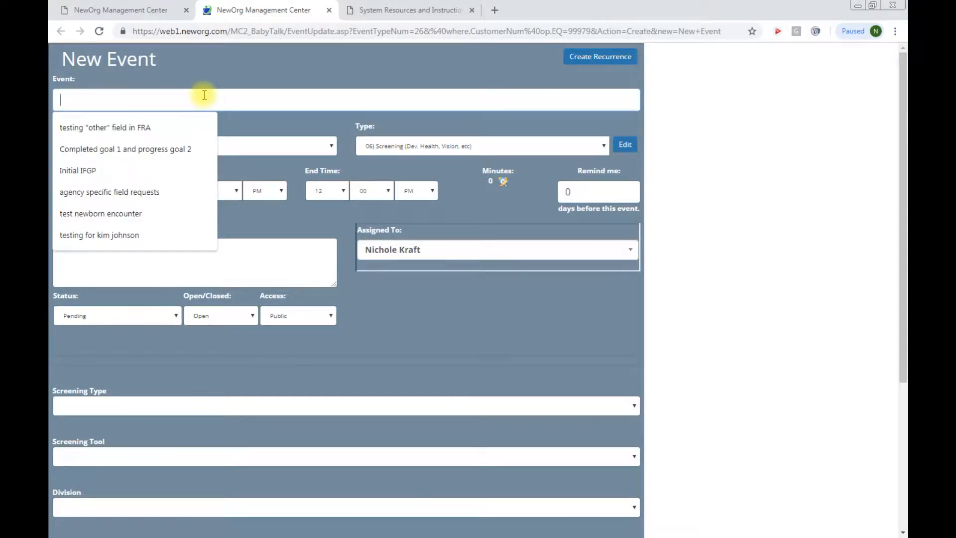
text(Bobby)
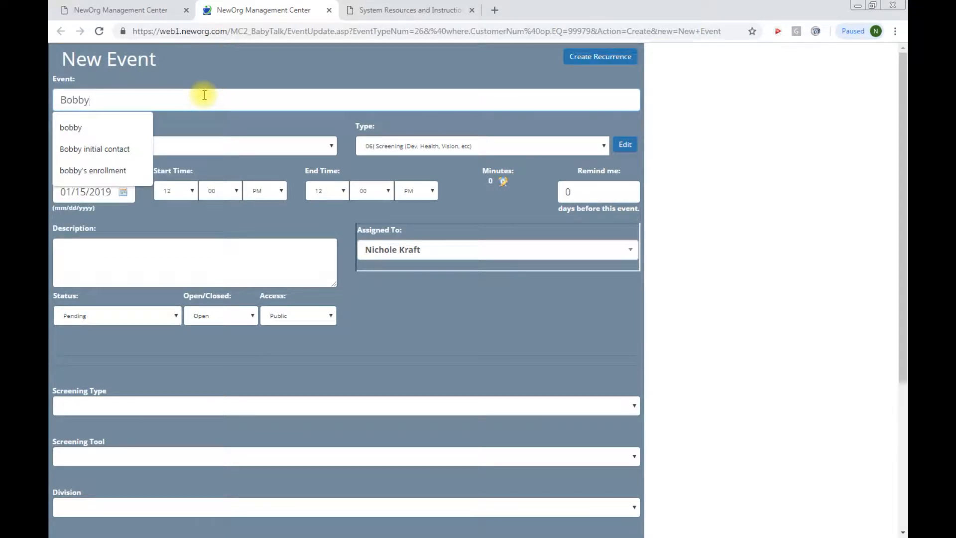
text('s initia)
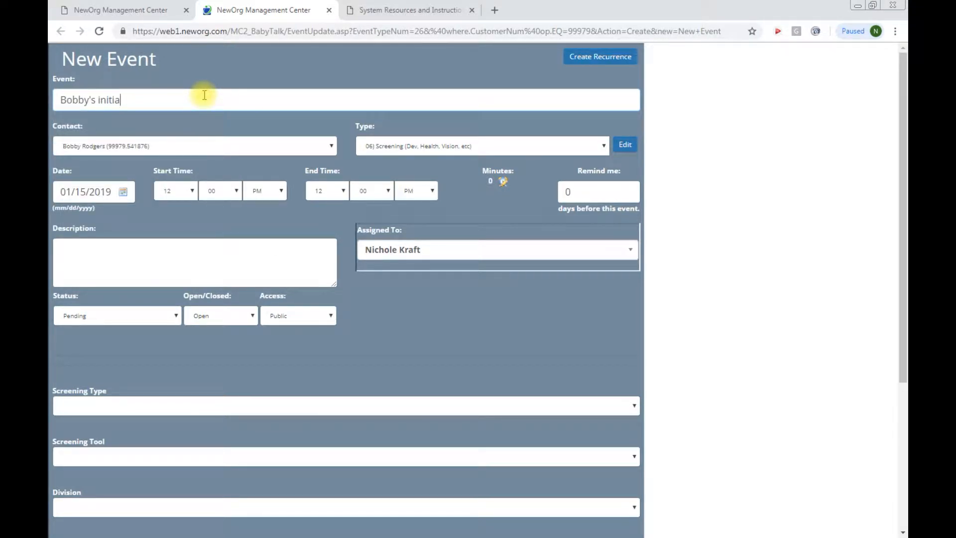
text(l ASQ-3)
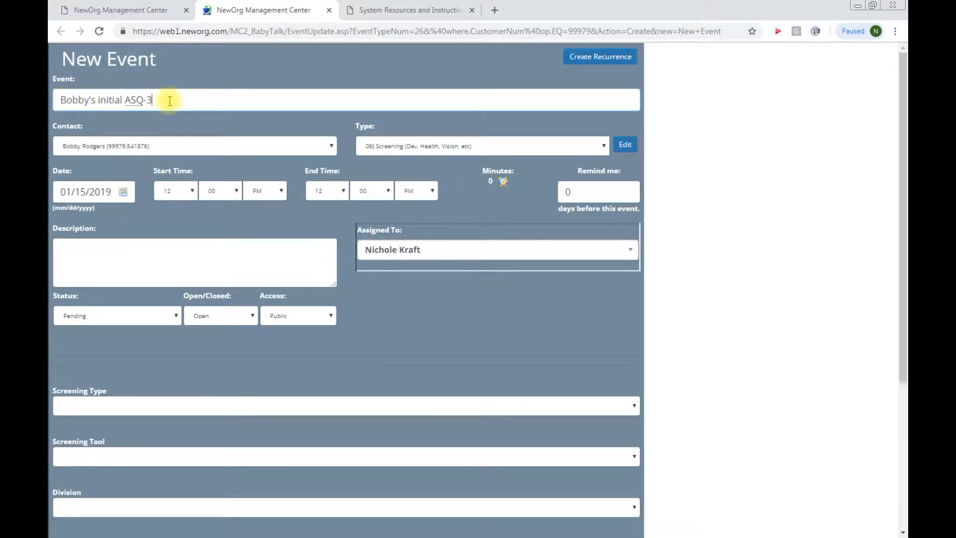
Step: Set status to Complete, Open/Closed to Closed, and the event date to 01/07/2019
click(125, 255)
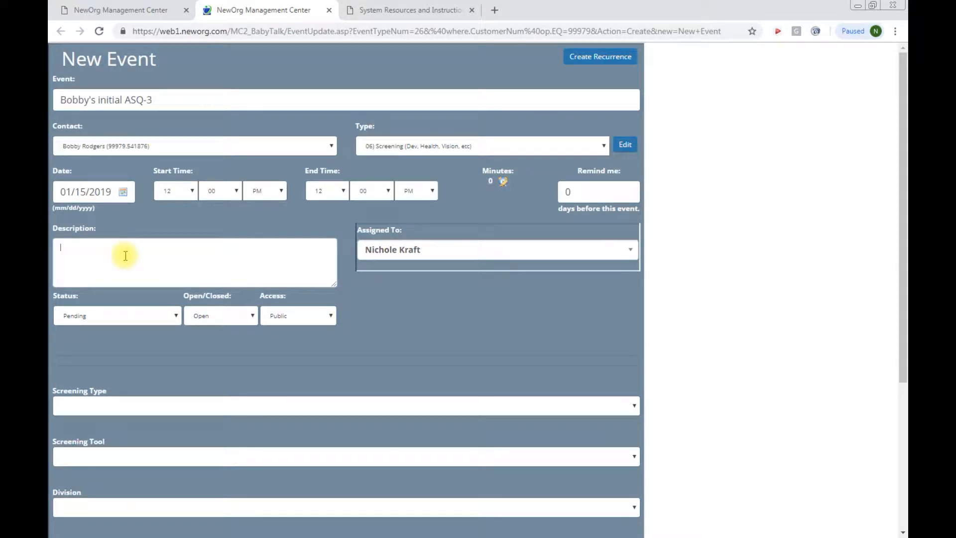
click(143, 315)
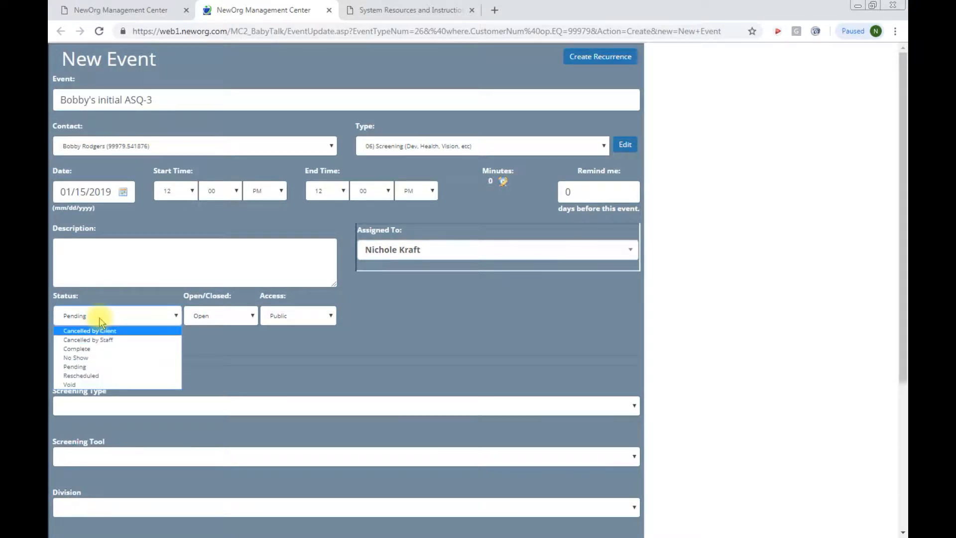
click(77, 348)
click(243, 316)
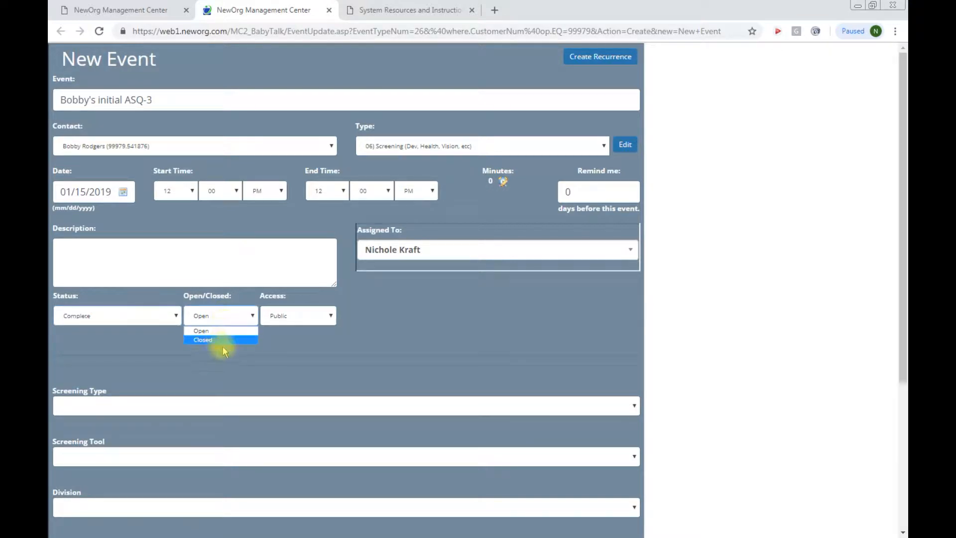
click(221, 340)
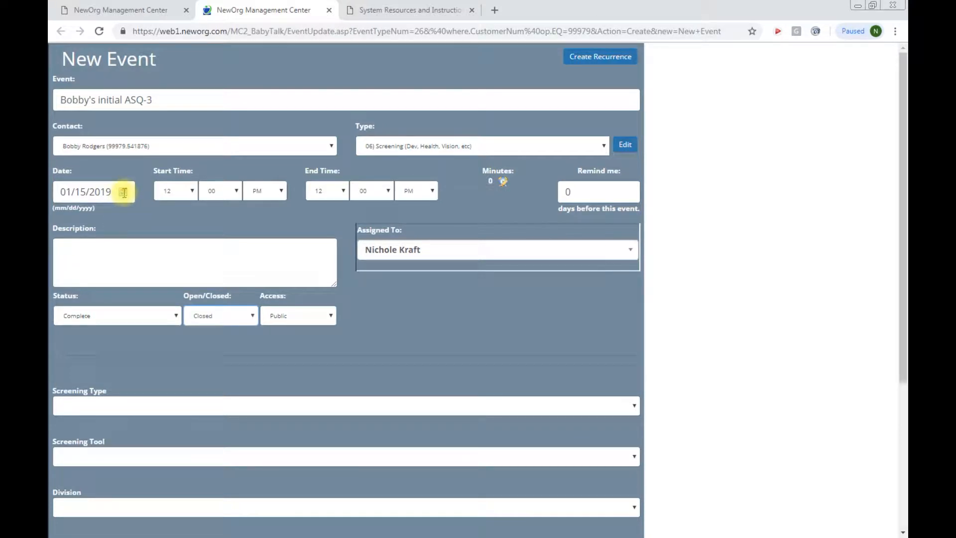
click(123, 192)
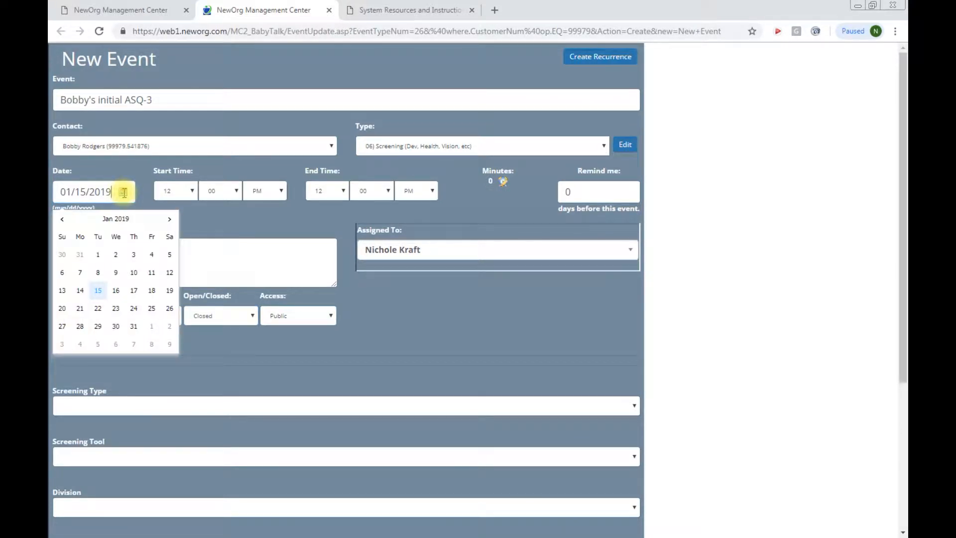
click(80, 273)
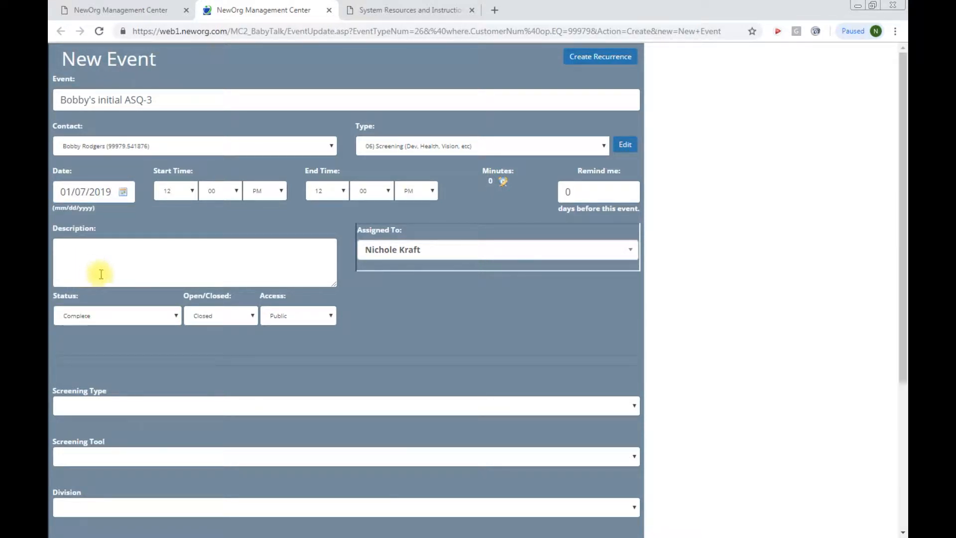
click(124, 257)
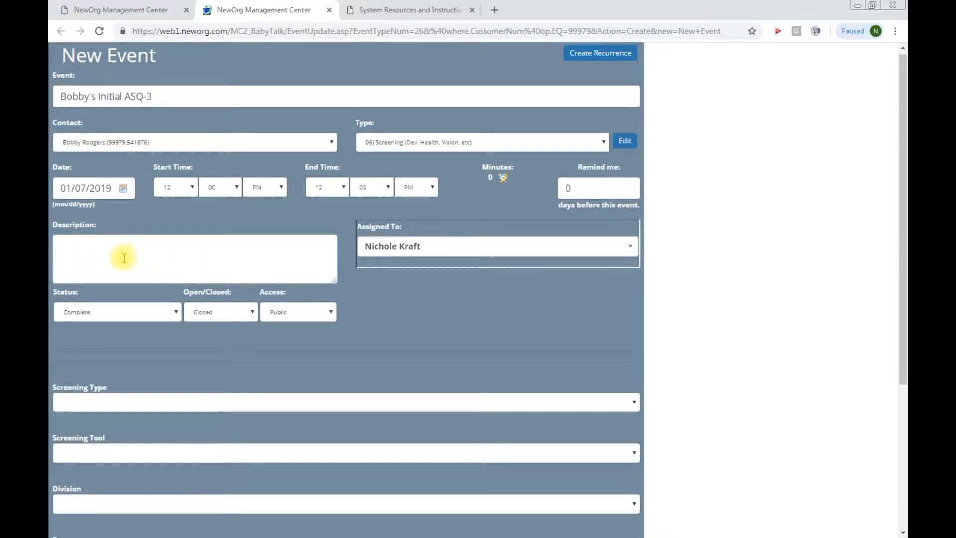
Step: Choose Developmental screening type, ASQ-3 tool, and Home Visiting division
scroll(122, 264, down, 3)
scroll(116, 308, down, 1)
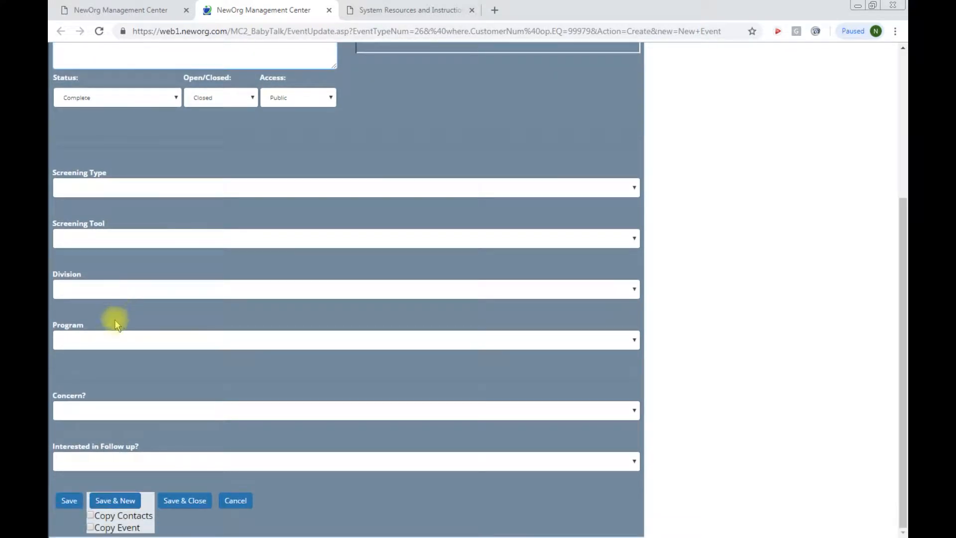
click(133, 190)
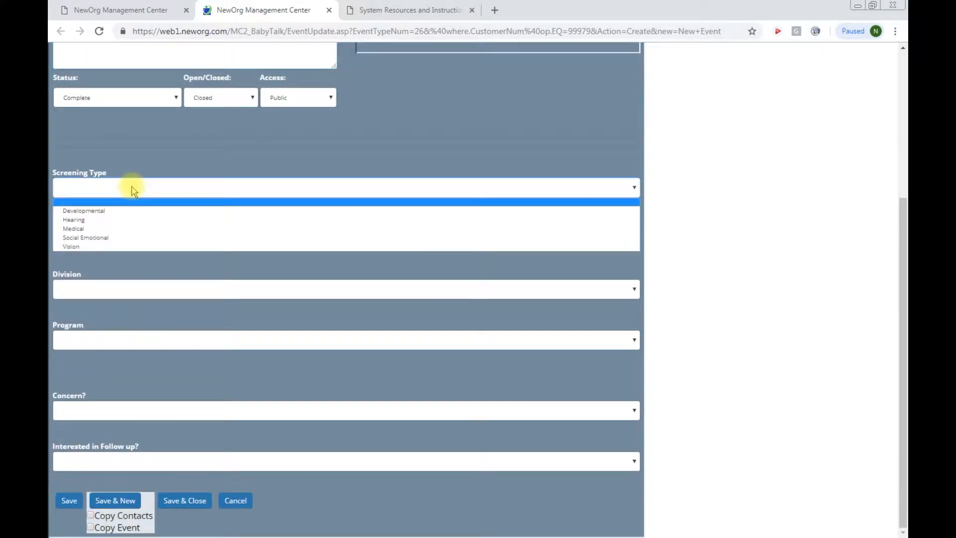
click(120, 210)
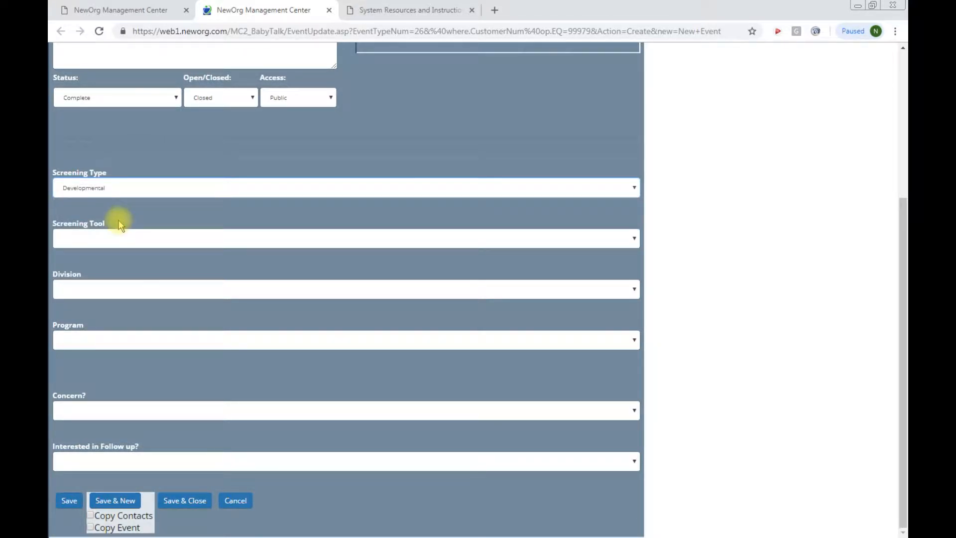
click(118, 242)
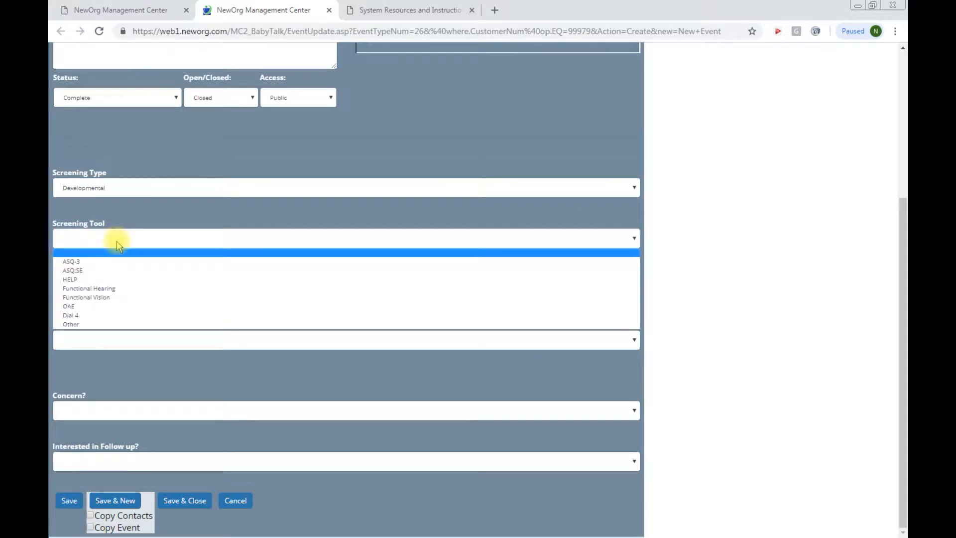
click(112, 260)
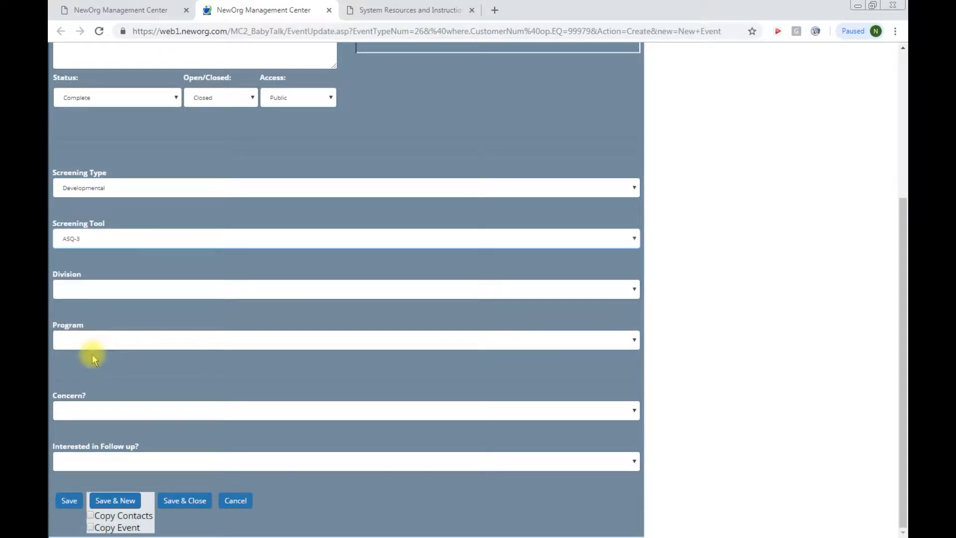
click(109, 292)
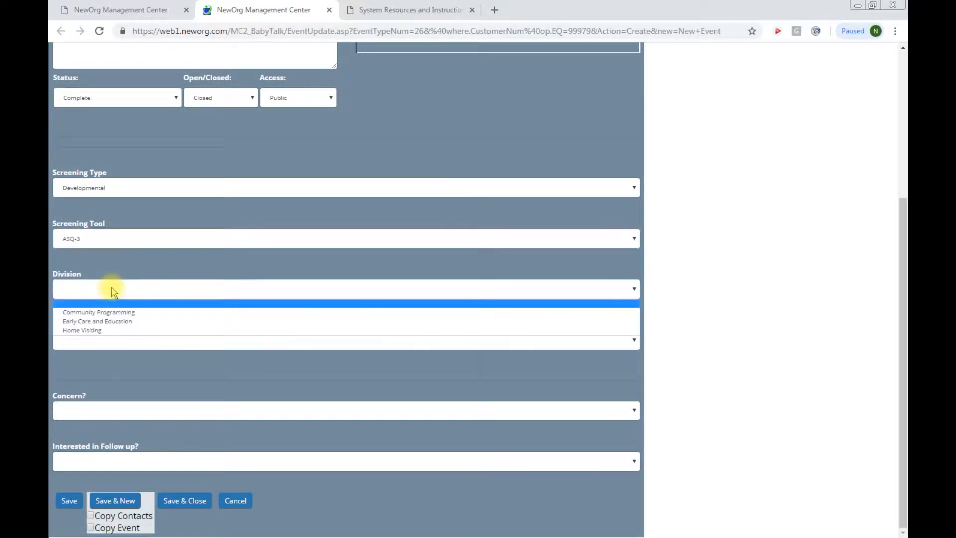
click(104, 330)
Step: Set program to Prevention Initiative, leave Concern and Follow up blank, and save the event
click(99, 341)
click(101, 356)
click(99, 409)
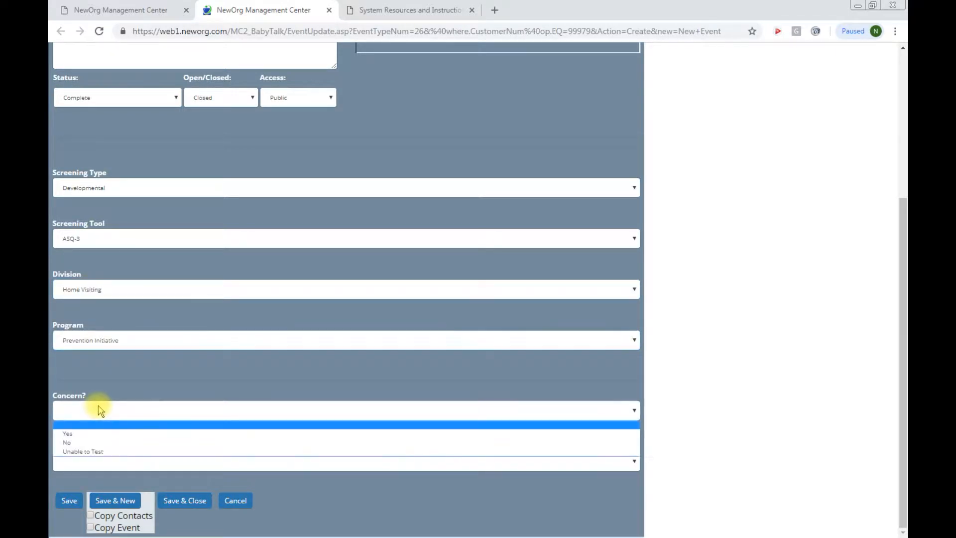
click(101, 411)
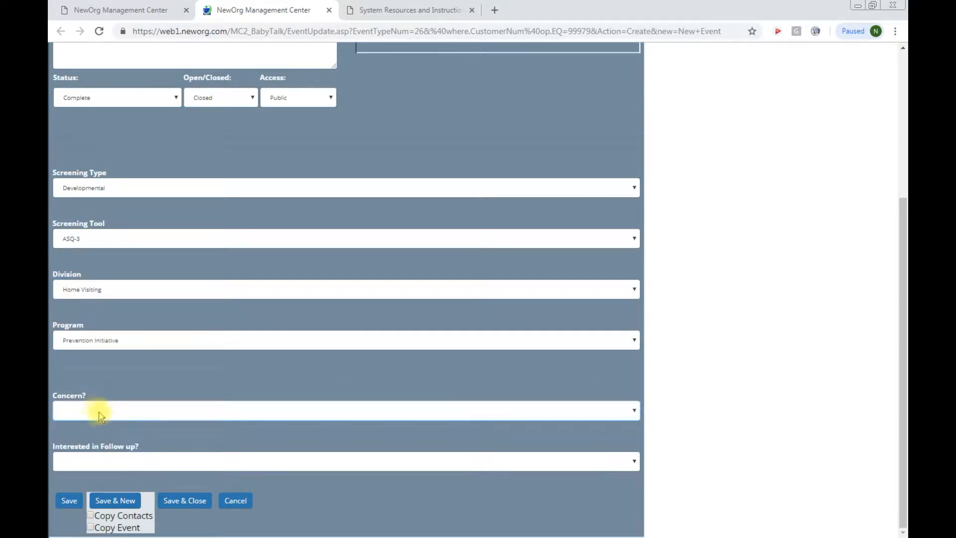
click(116, 461)
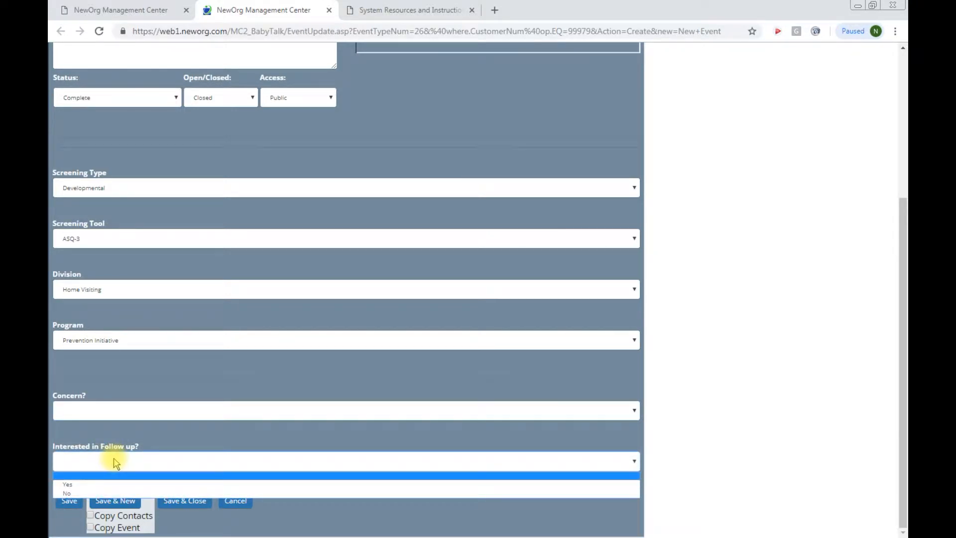
click(116, 462)
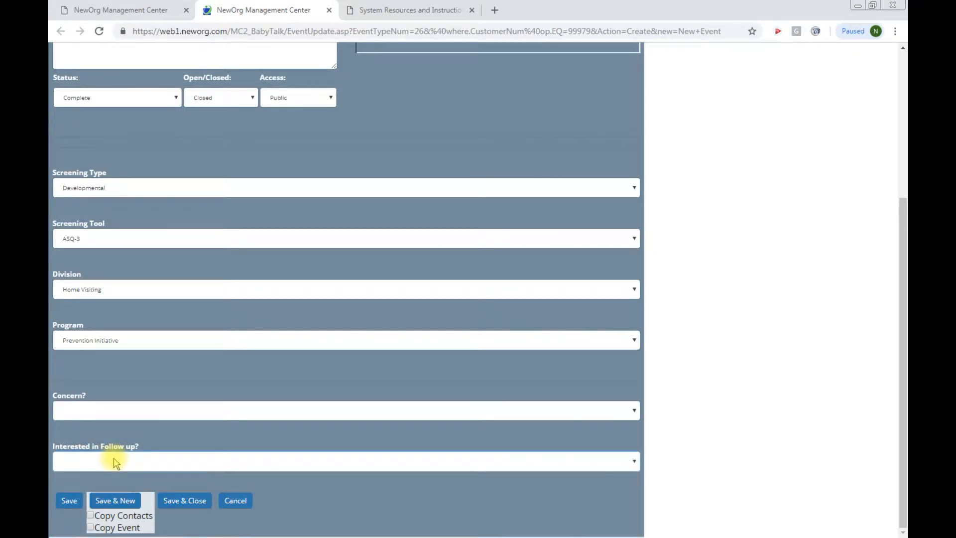
click(69, 497)
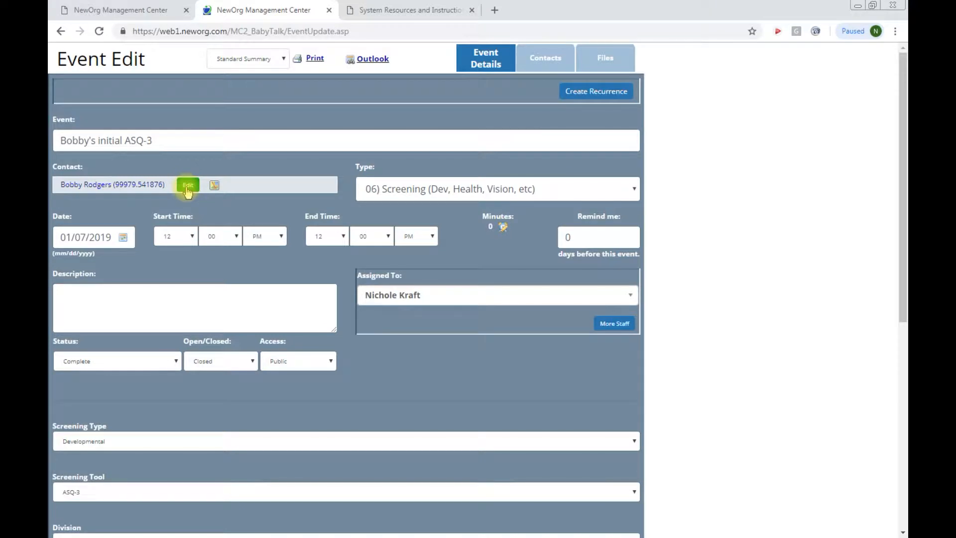
Step: Create an ASQ-3 form from the event's Available Forms/Surveys, leaving assigned staff unchanged
click(587, 296)
click(587, 296)
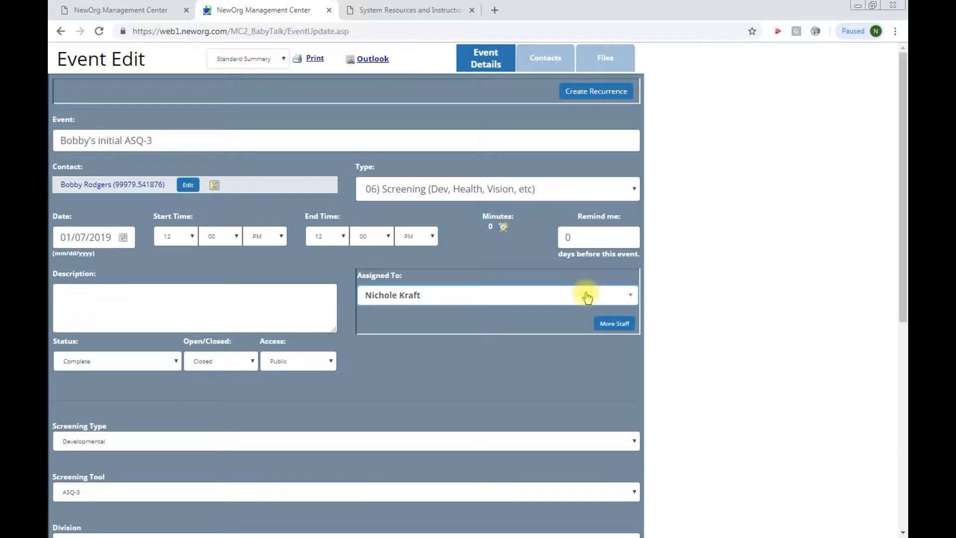
scroll(327, 428, down, 4)
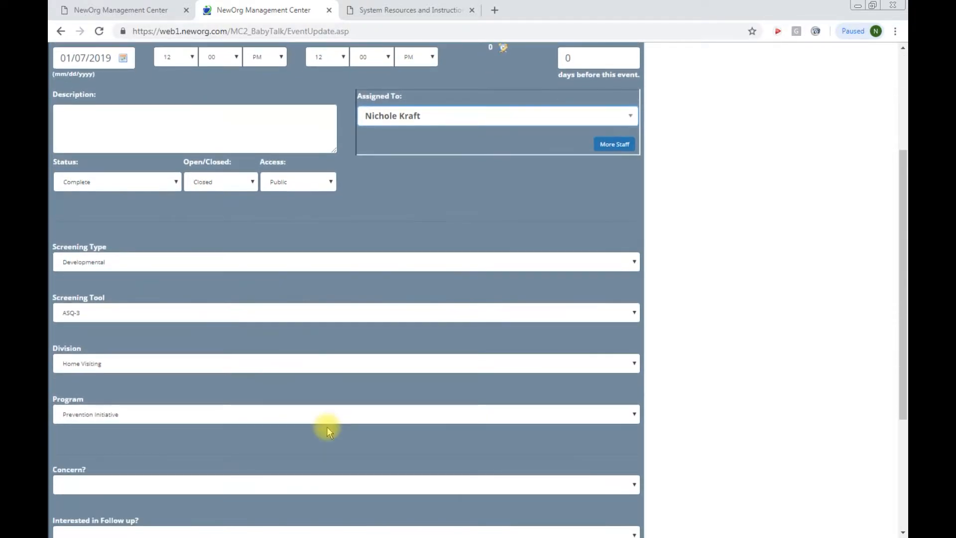
scroll(327, 426, down, 4)
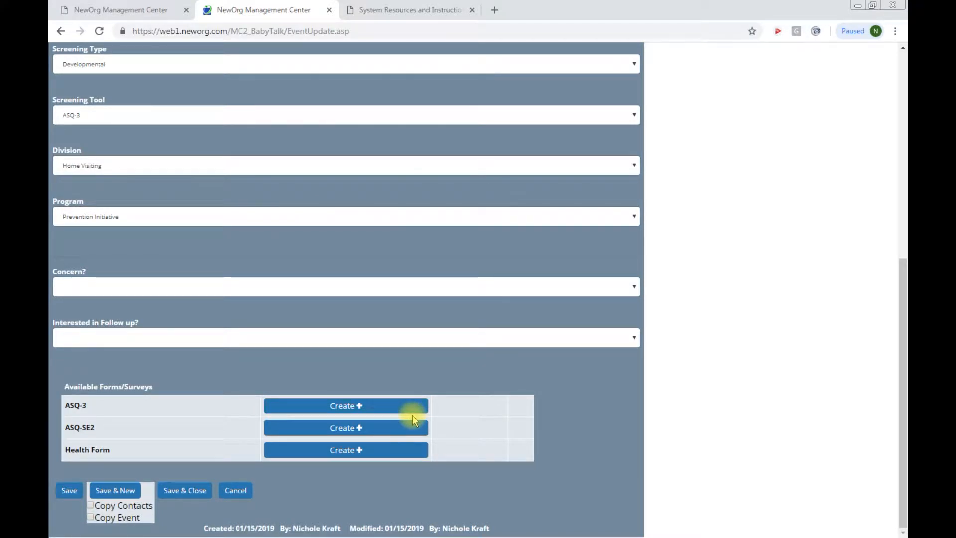
click(388, 410)
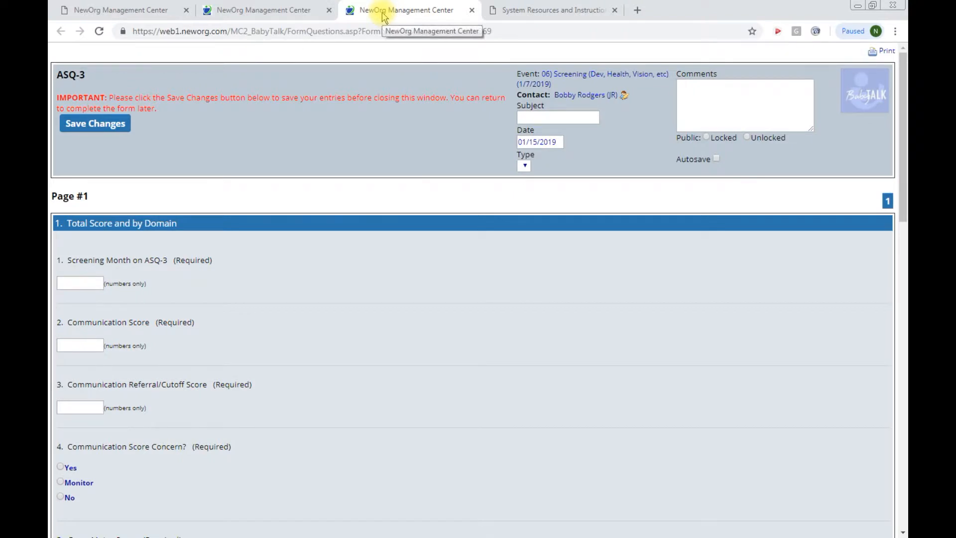
Step: Change the form date to 01/07/2019 and turn on autosave
click(755, 92)
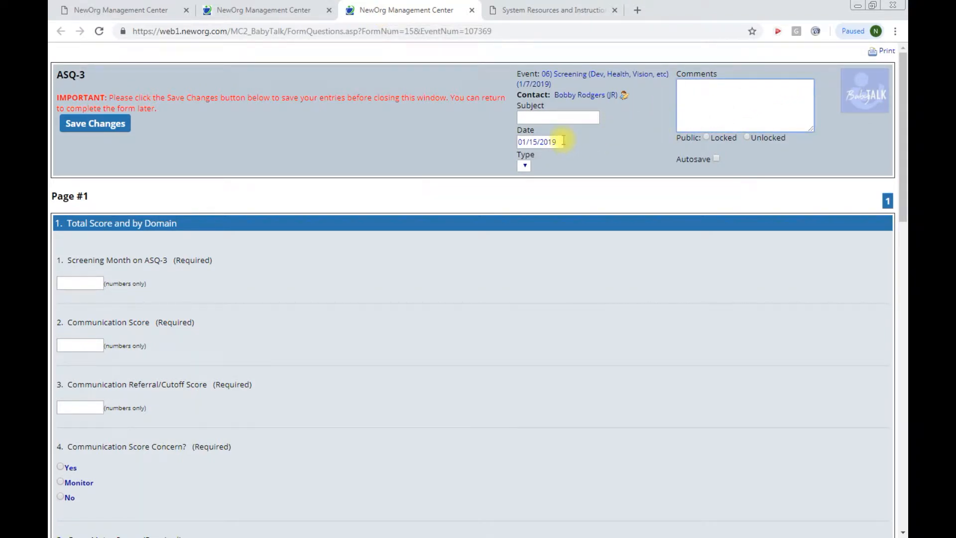
drag(565, 142, 508, 145)
text(1/7)
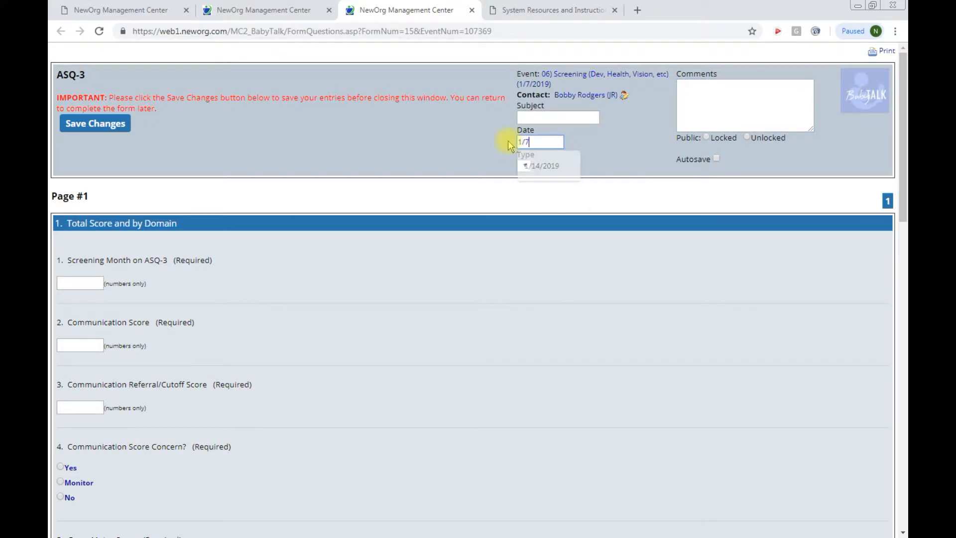
text(/2019)
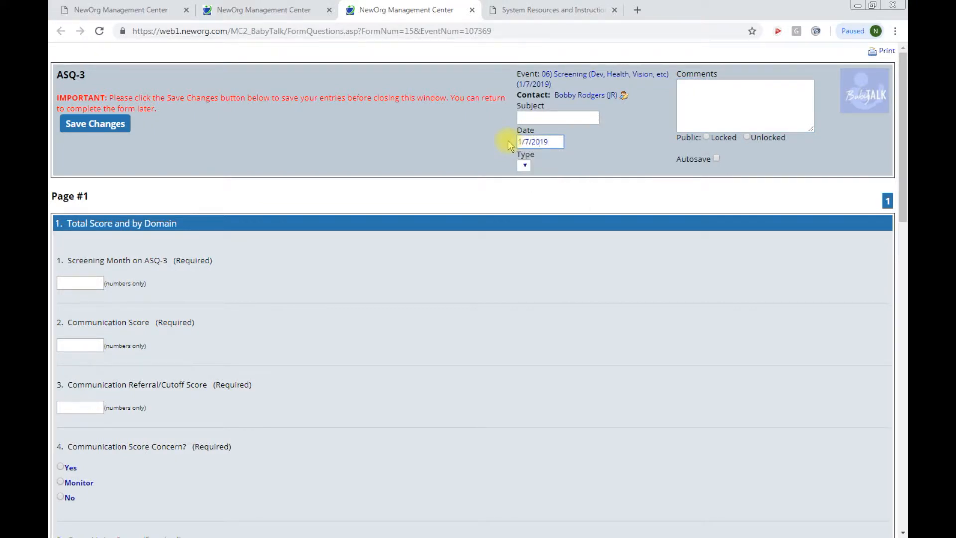
click(703, 107)
click(717, 159)
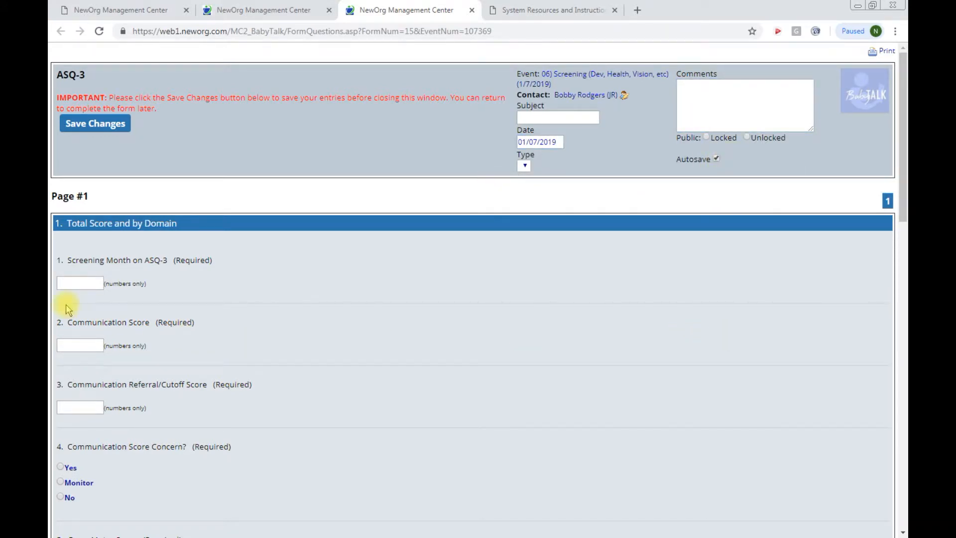
Step: Enter Screening Month 12, Communication score 13.06, cutoff 15.523, concern Yes; dismiss the required-field warning
click(75, 282)
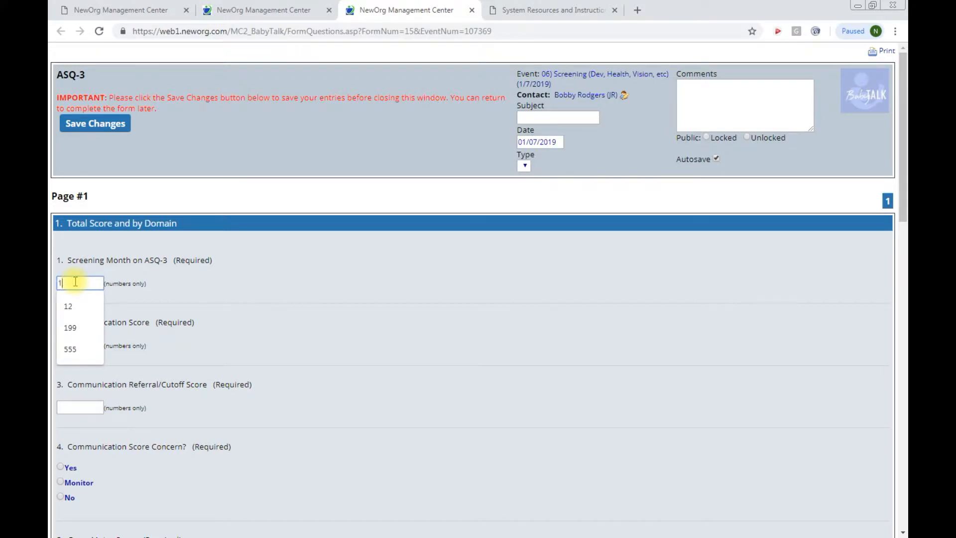
text(12)
click(93, 346)
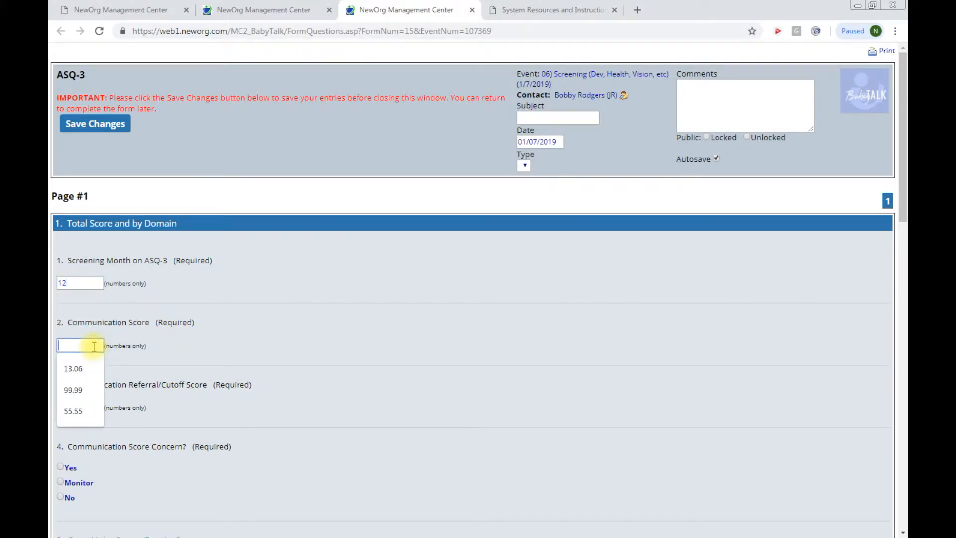
click(73, 368)
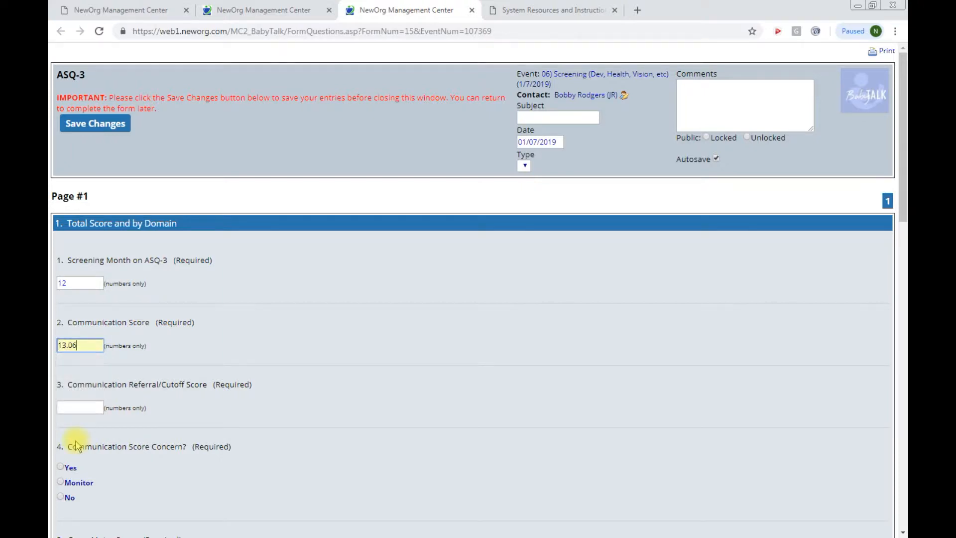
click(74, 405)
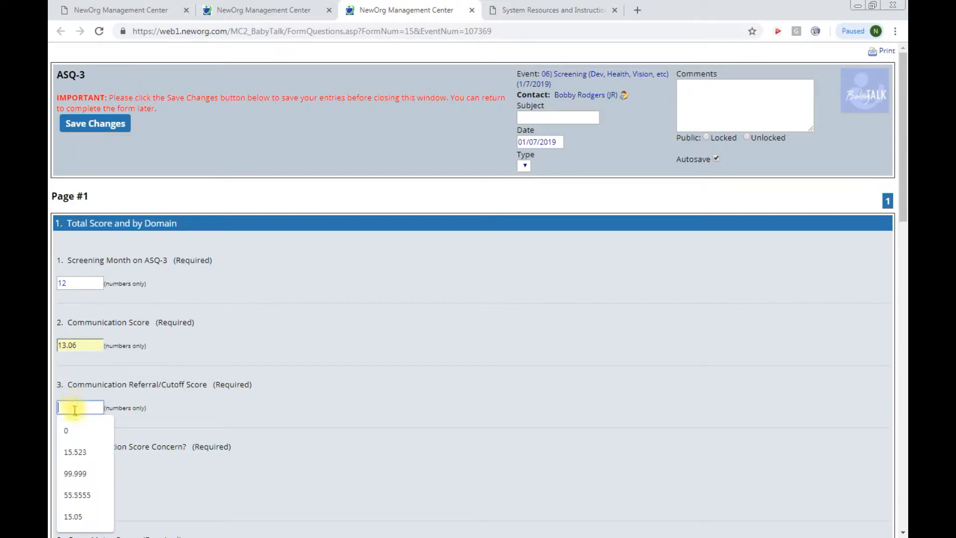
click(75, 450)
scroll(201, 448, down, 3)
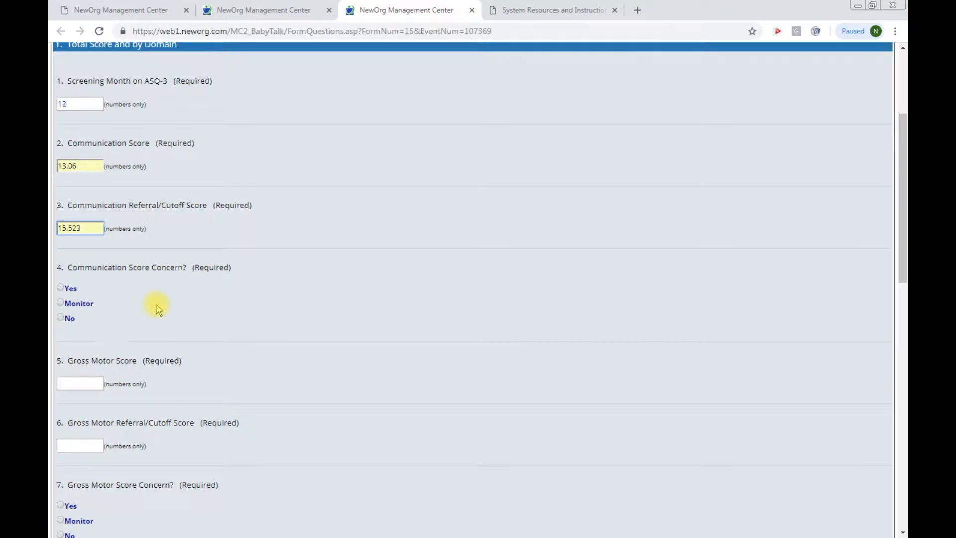
scroll(497, 329, up, 4)
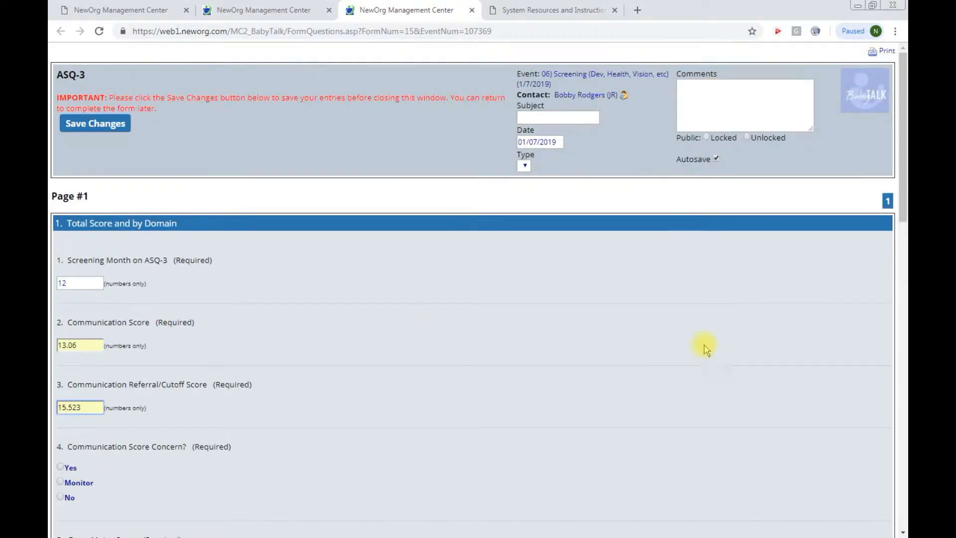
scroll(363, 403, down, 3)
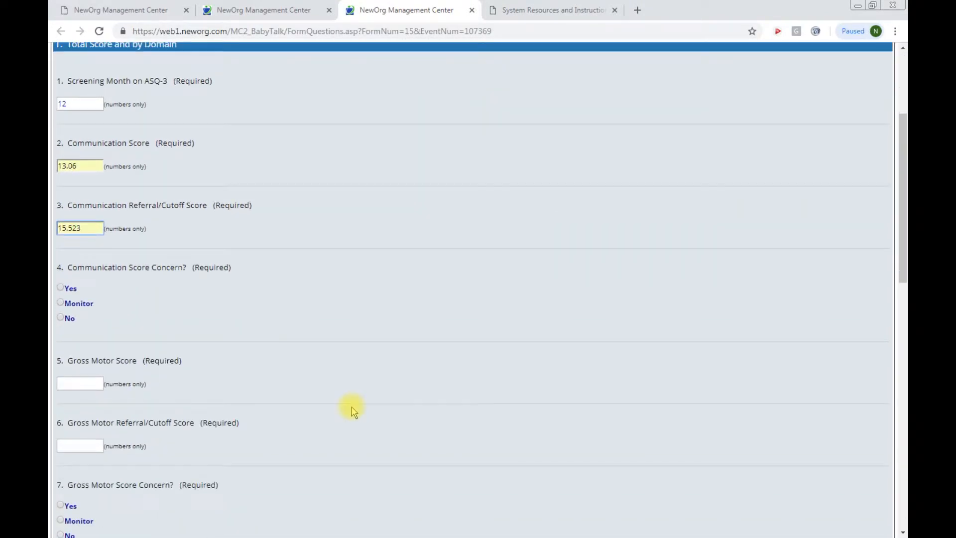
scroll(267, 426, down, 2)
click(60, 168)
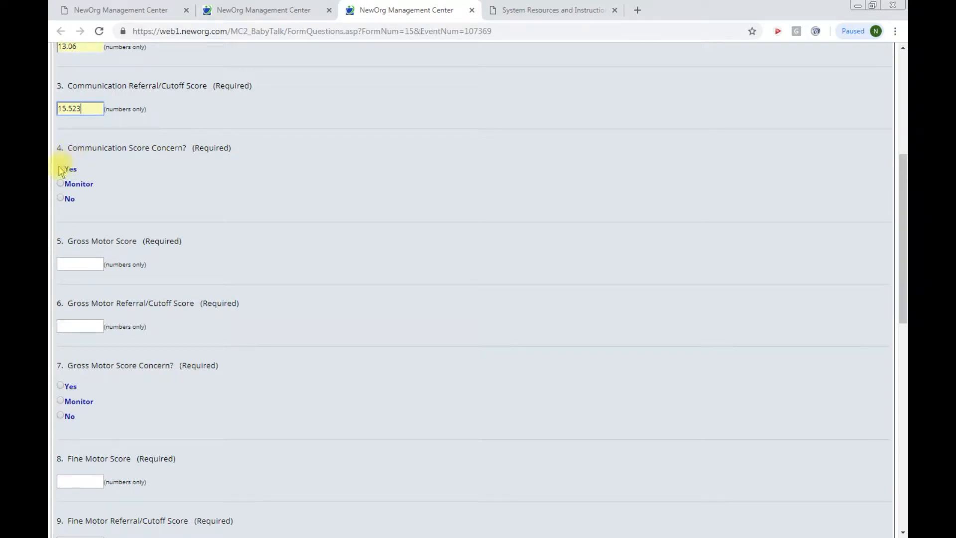
scroll(209, 349, down, 10)
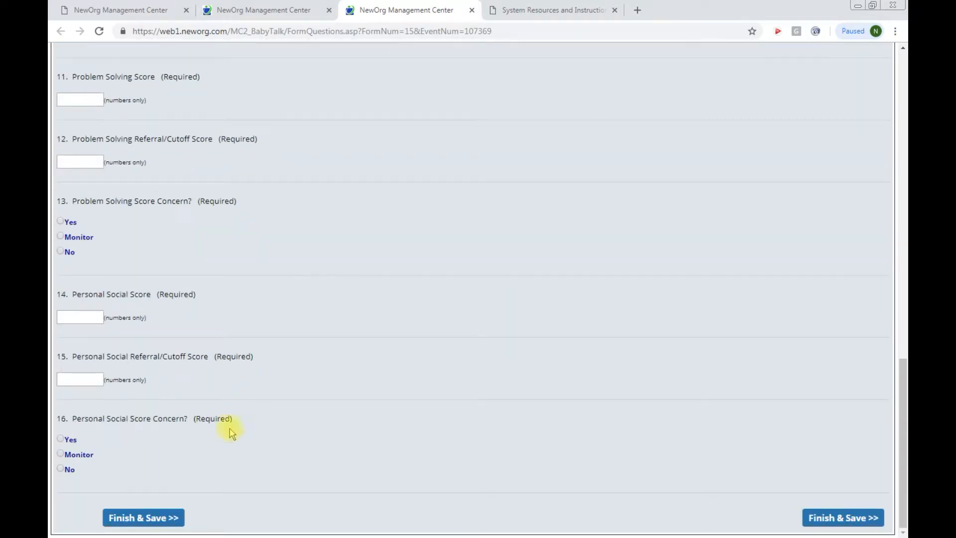
click(143, 517)
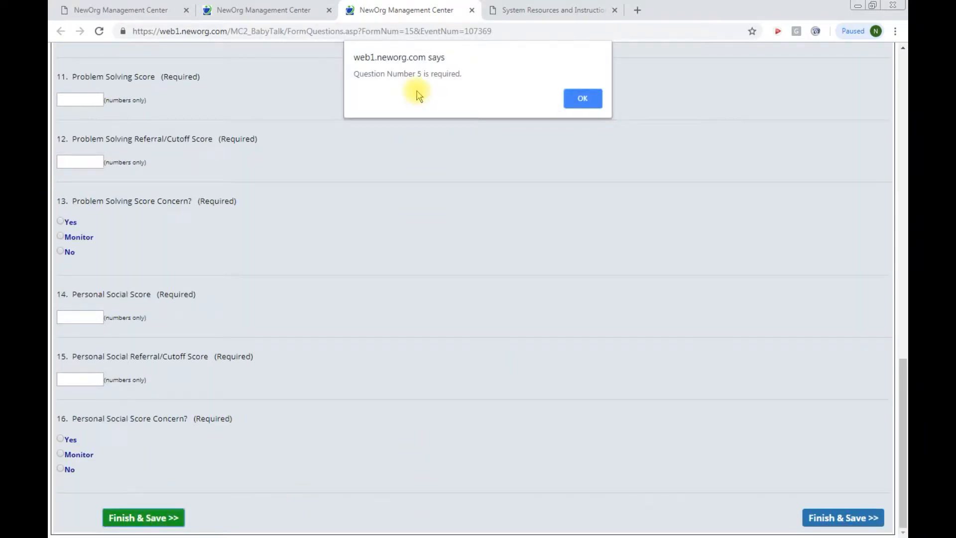
click(583, 99)
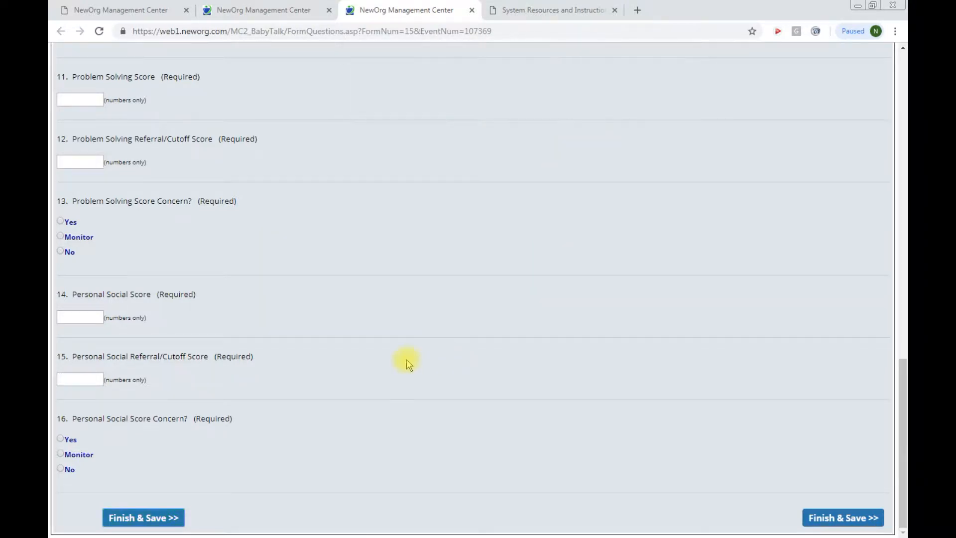
Step: Fill Gross Motor 13.061 with cutoff 18.02, and Fine Motor 15.75 with cutoff 12.2, concerns Yes
scroll(403, 366, up, 7)
scroll(257, 369, up, 5)
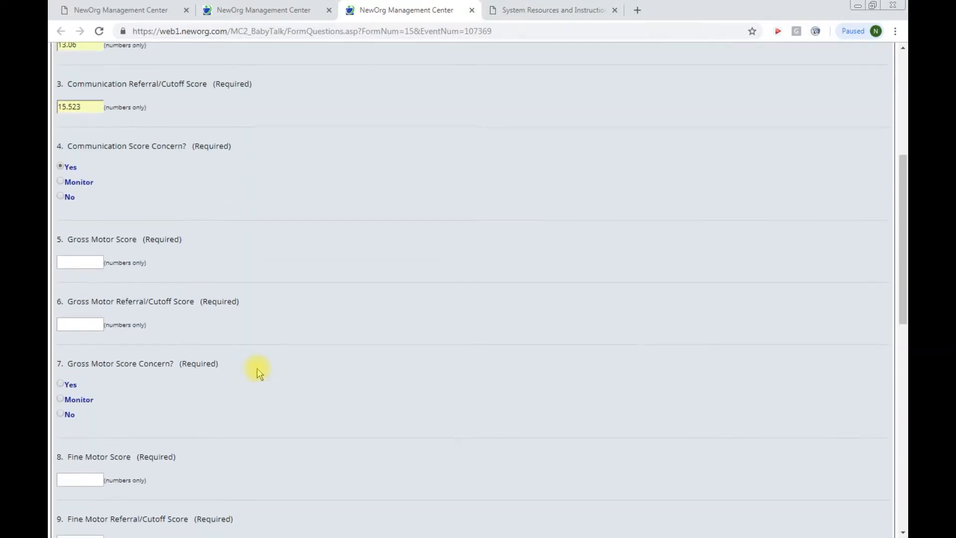
click(94, 261)
click(92, 283)
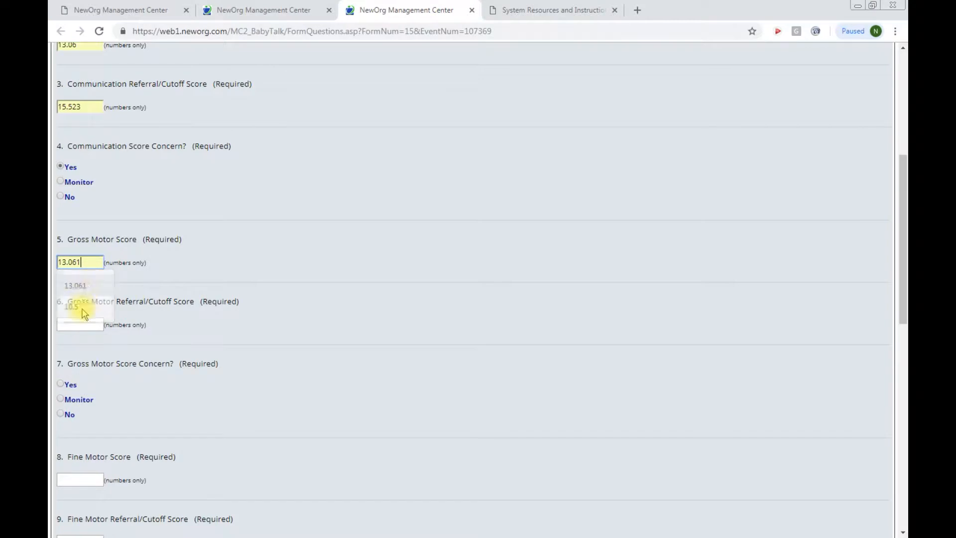
click(79, 324)
click(74, 368)
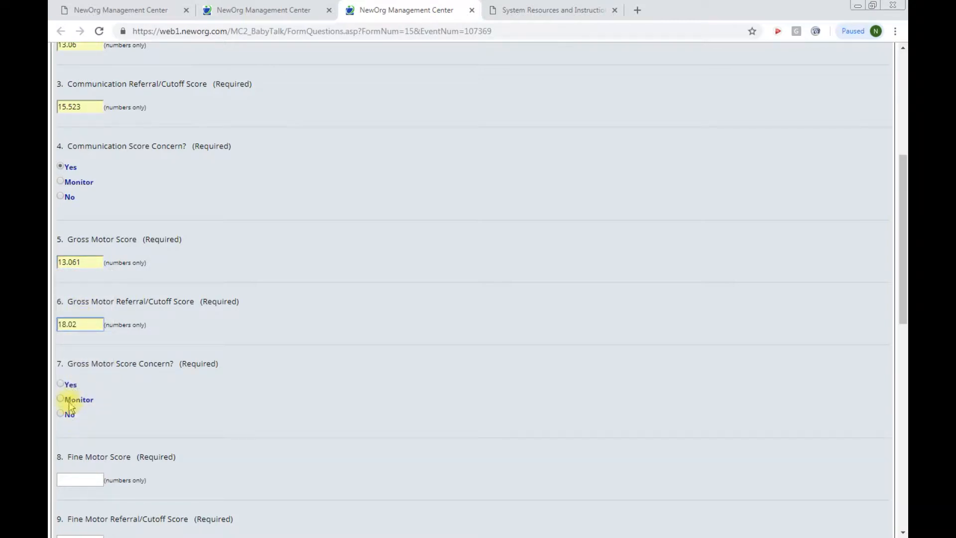
click(66, 385)
click(70, 479)
click(72, 498)
scroll(259, 423, down, 3)
scroll(259, 423, down, 4)
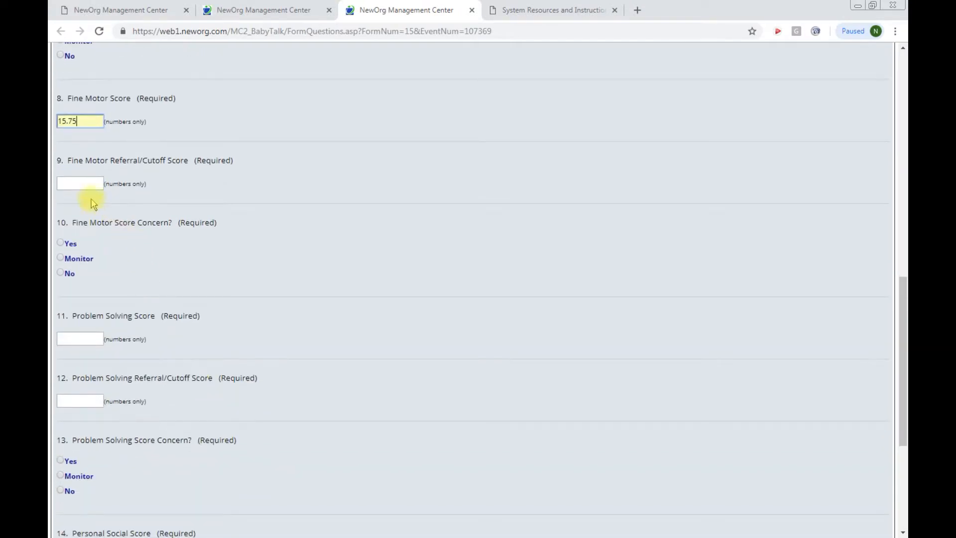
click(80, 183)
click(72, 229)
click(60, 242)
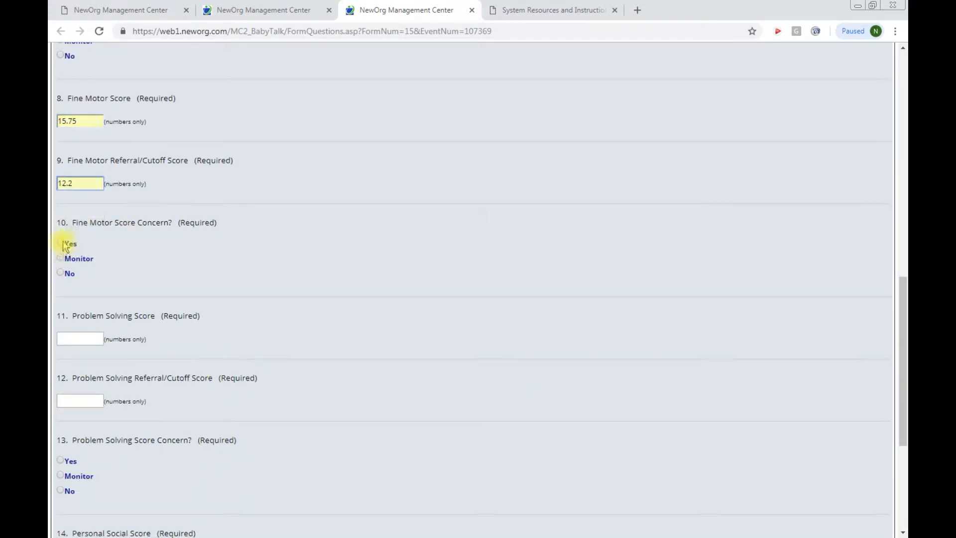
Step: Fill Problem Solving 17.99 (cutoff 8.0) and Personal Social 17.9523 (cutoff 20.12), concerns Yes, and save
click(74, 338)
click(74, 383)
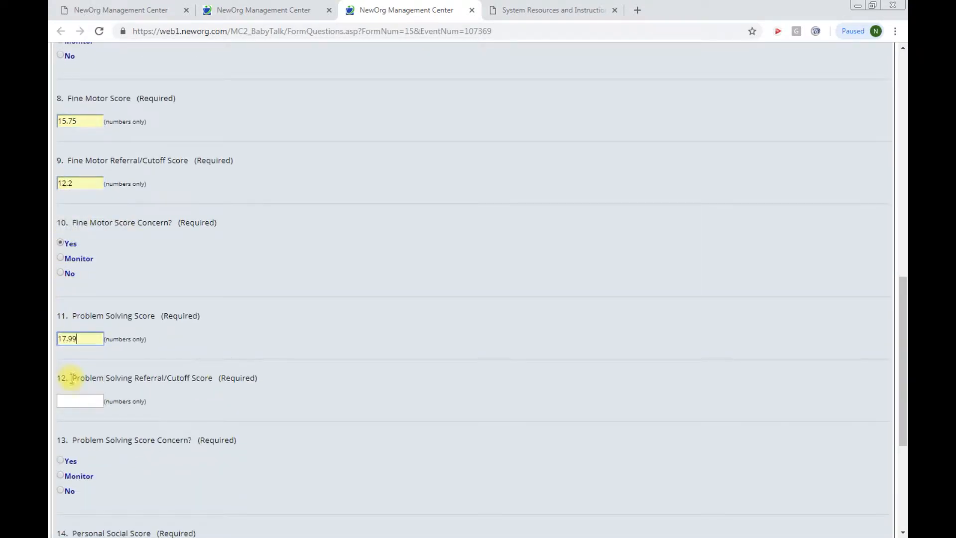
click(71, 402)
click(71, 443)
scroll(241, 412, down, 5)
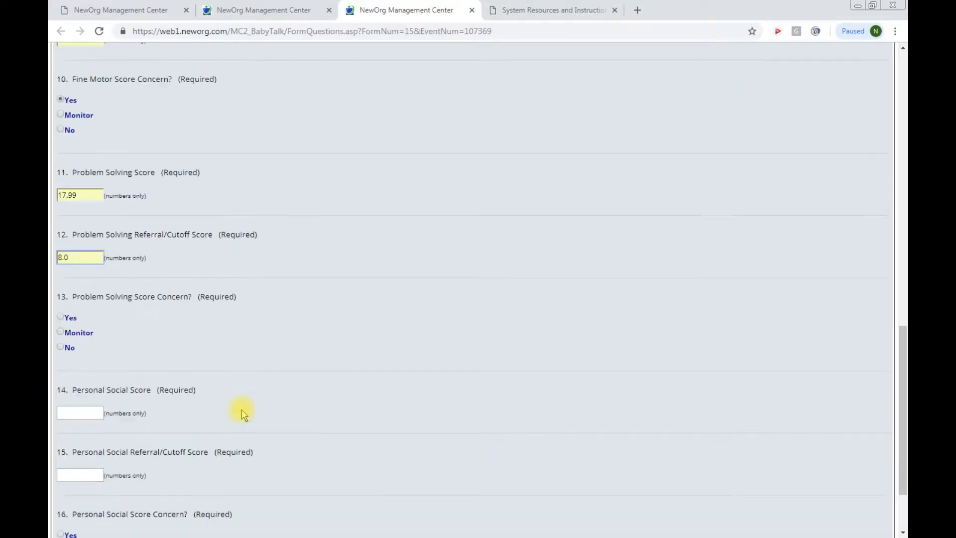
click(61, 221)
click(70, 316)
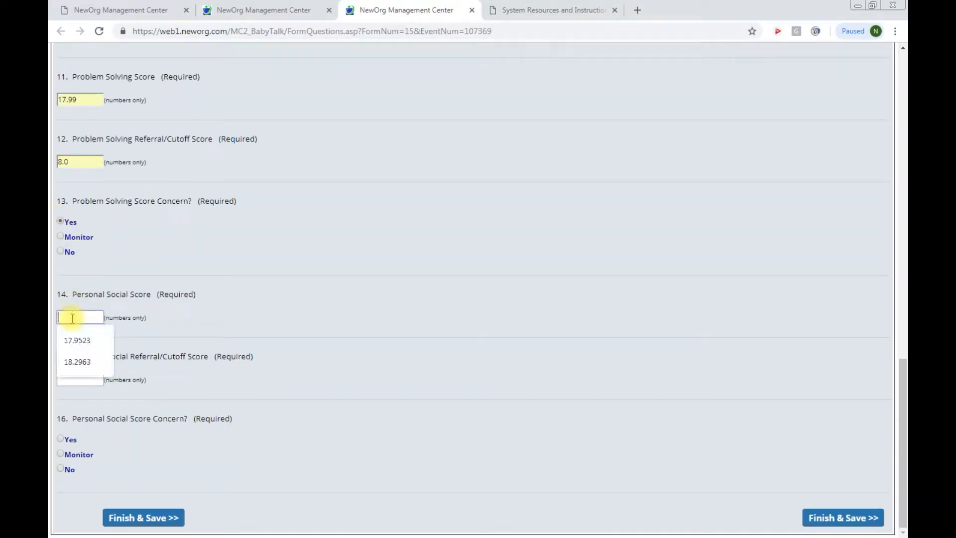
click(77, 344)
click(77, 379)
click(77, 400)
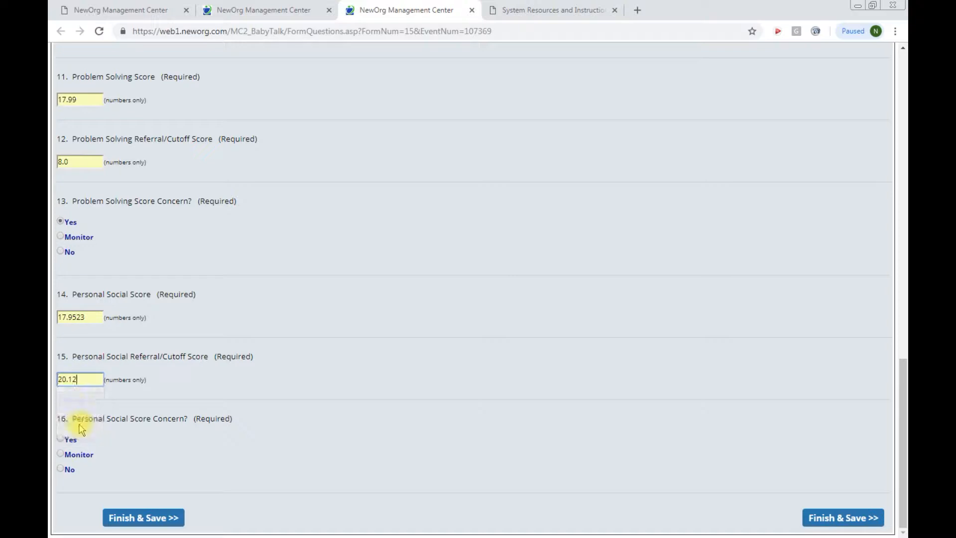
click(60, 439)
click(172, 517)
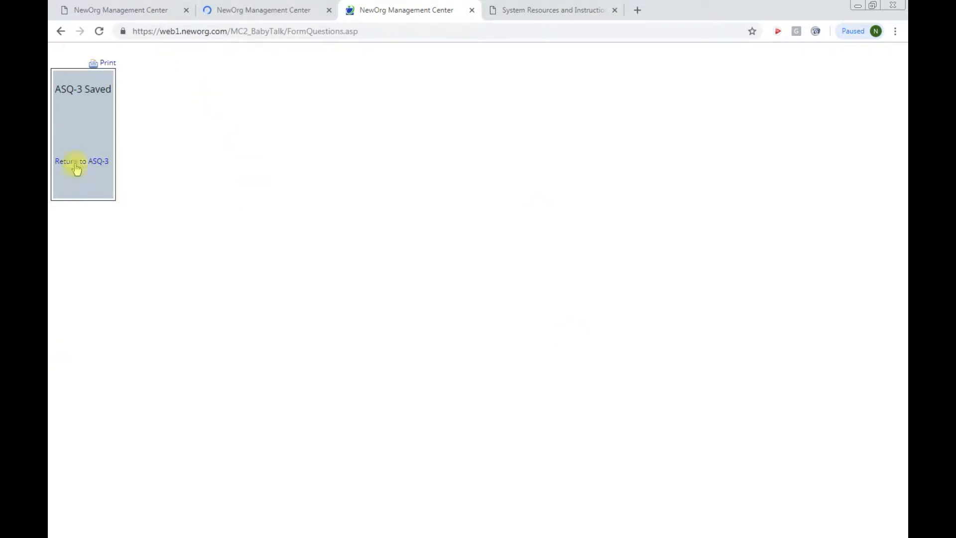
click(104, 65)
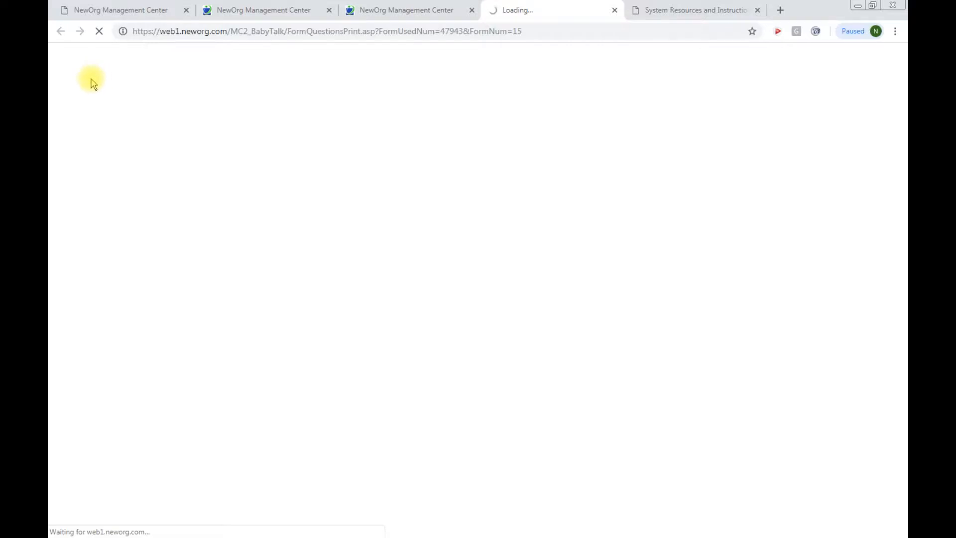
scroll(287, 249, down, 1)
scroll(289, 250, down, 2)
scroll(288, 253, up, 3)
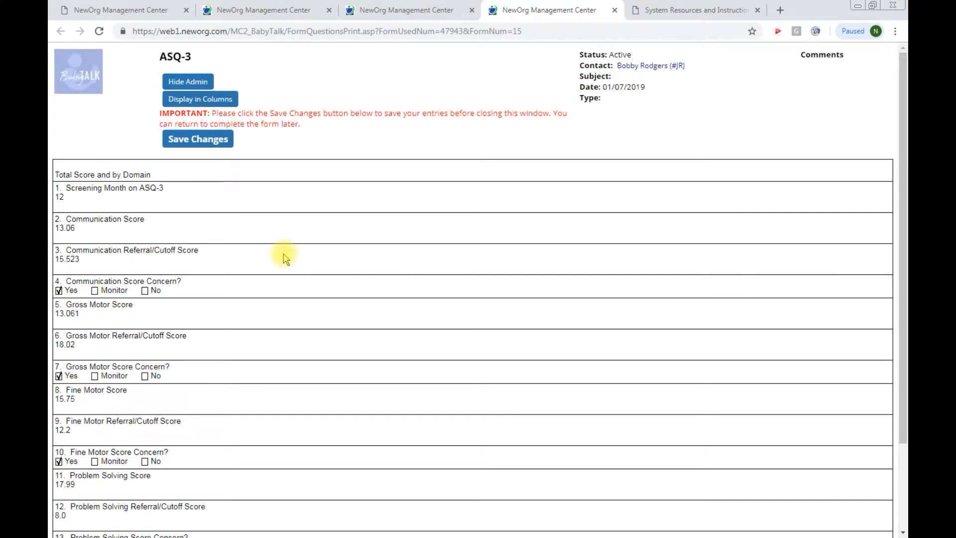
click(210, 102)
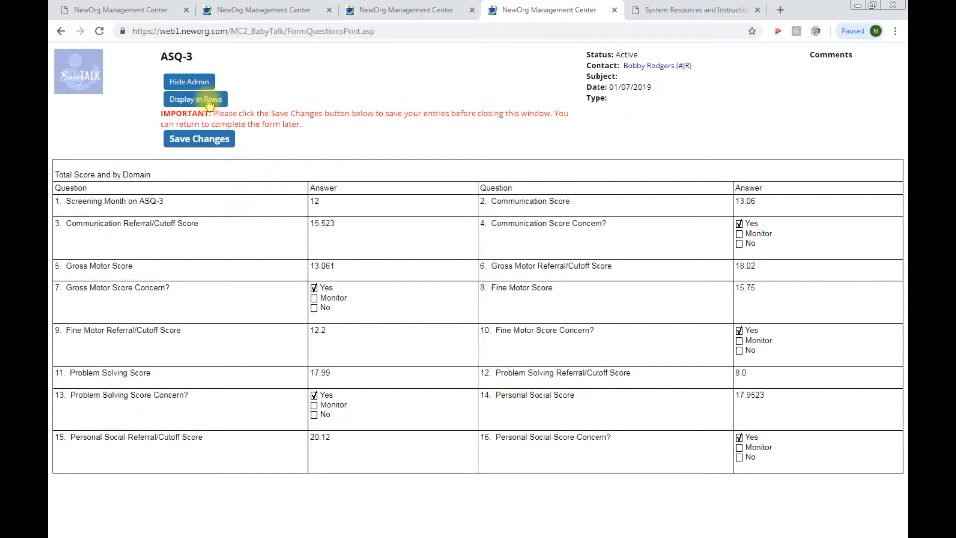
click(614, 10)
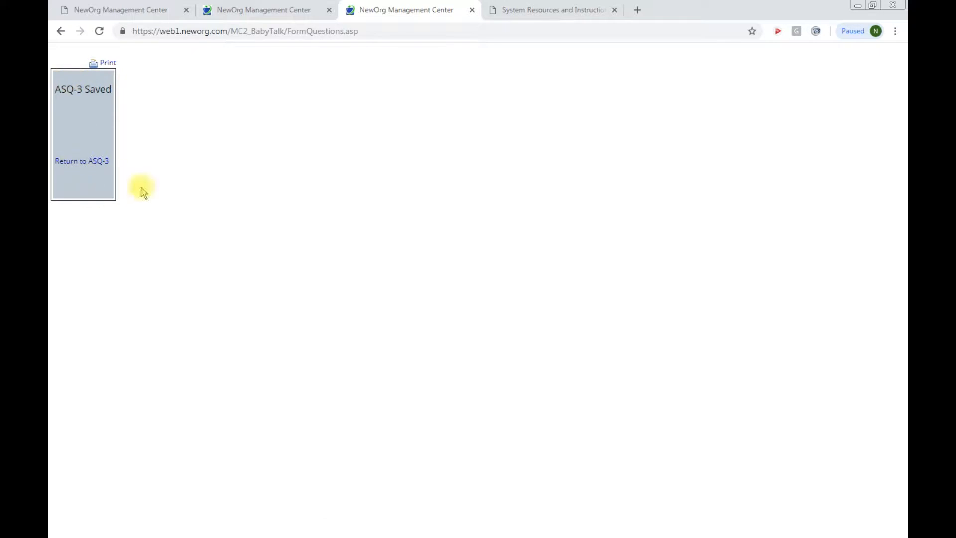
Step: Close the ASQ-3 Saved and System Resources tabs, then Save & Close the screening event
click(472, 10)
click(285, 11)
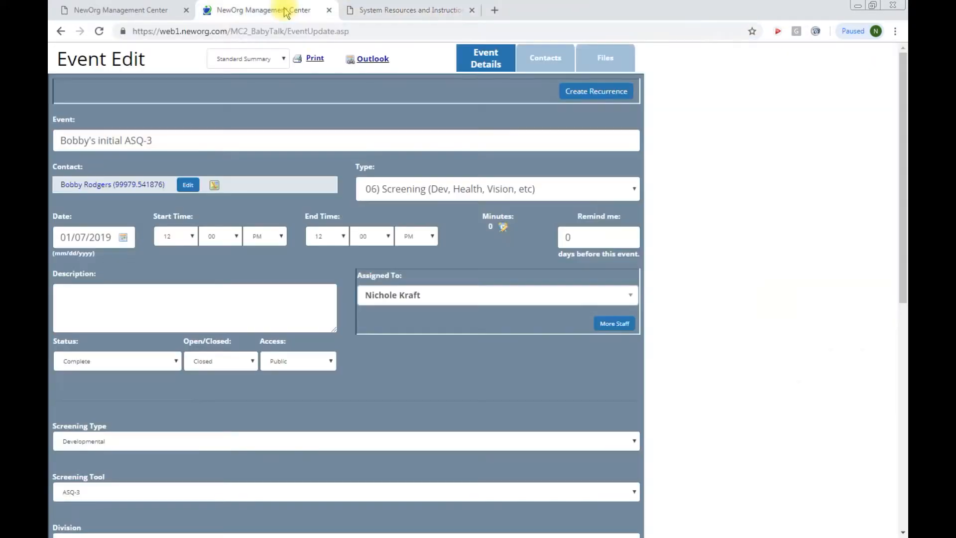
click(472, 11)
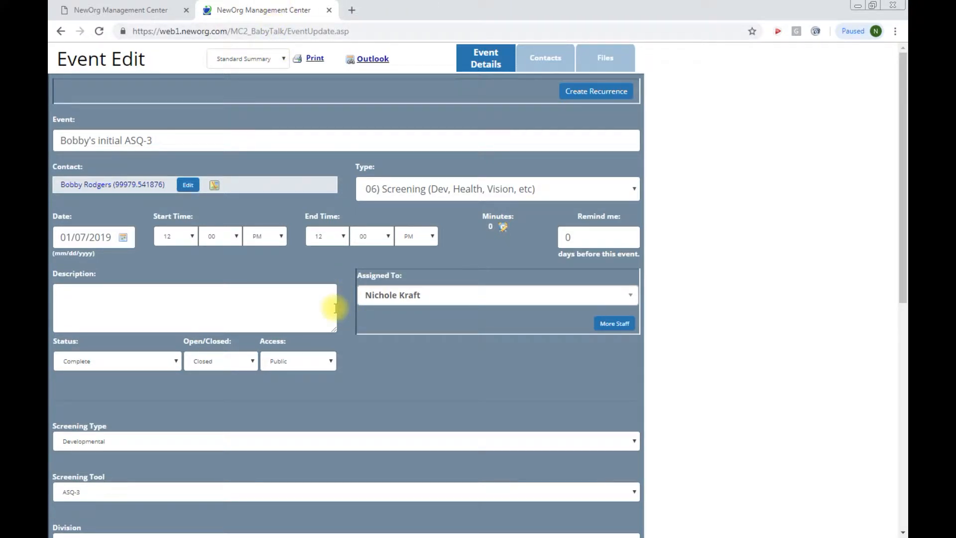
scroll(343, 286, down, 1)
scroll(346, 289, down, 2)
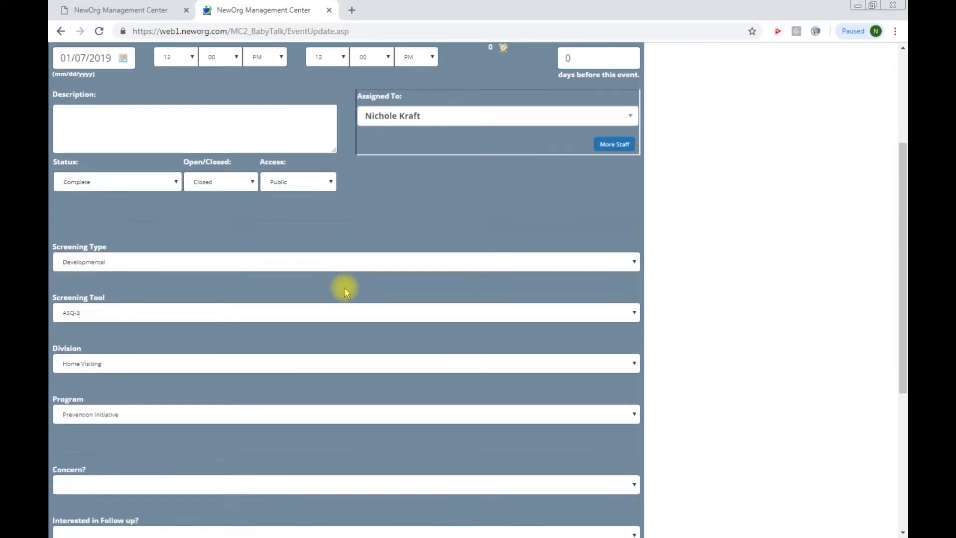
scroll(343, 293, down, 3)
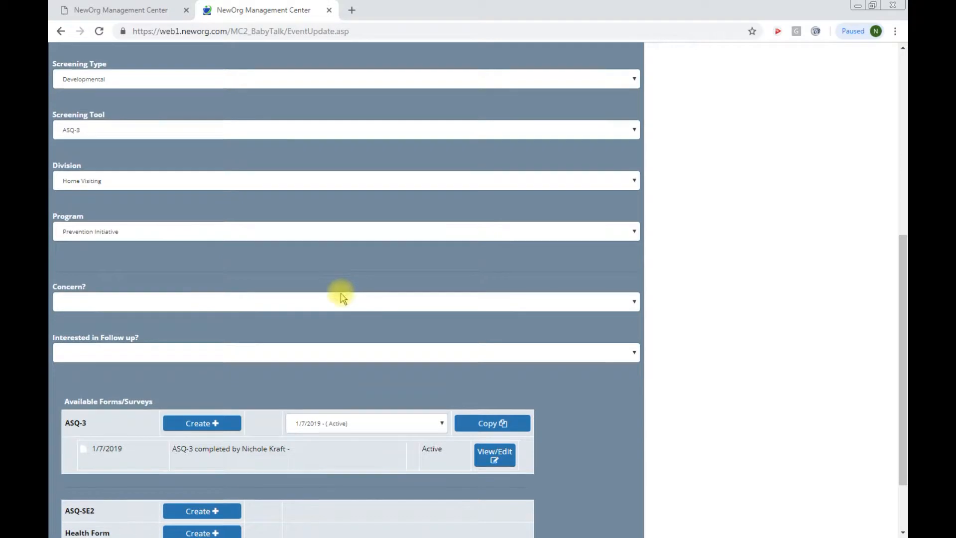
scroll(342, 296, down, 2)
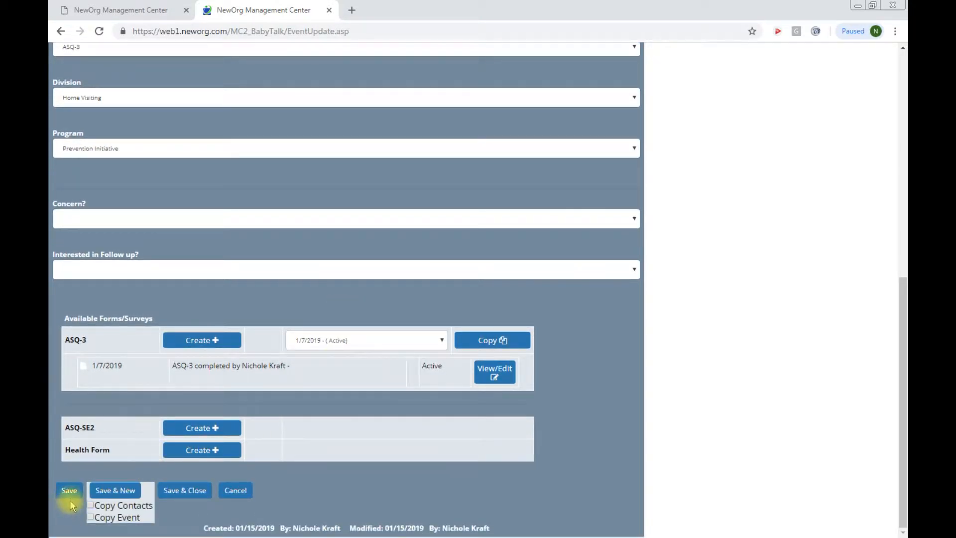
click(179, 497)
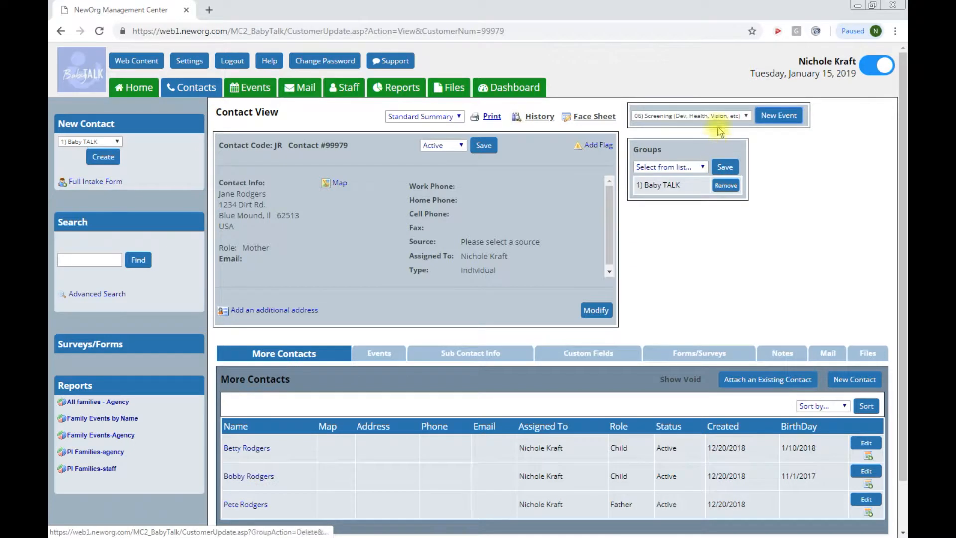
Step: Start a new event for the child from his More Contacts row, leaving the event type unchanged
click(746, 116)
click(746, 117)
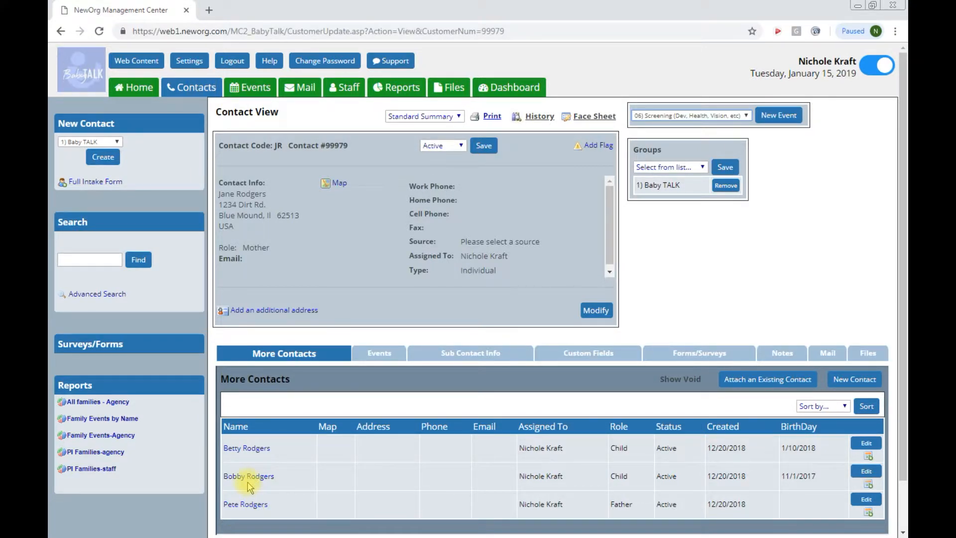
click(868, 485)
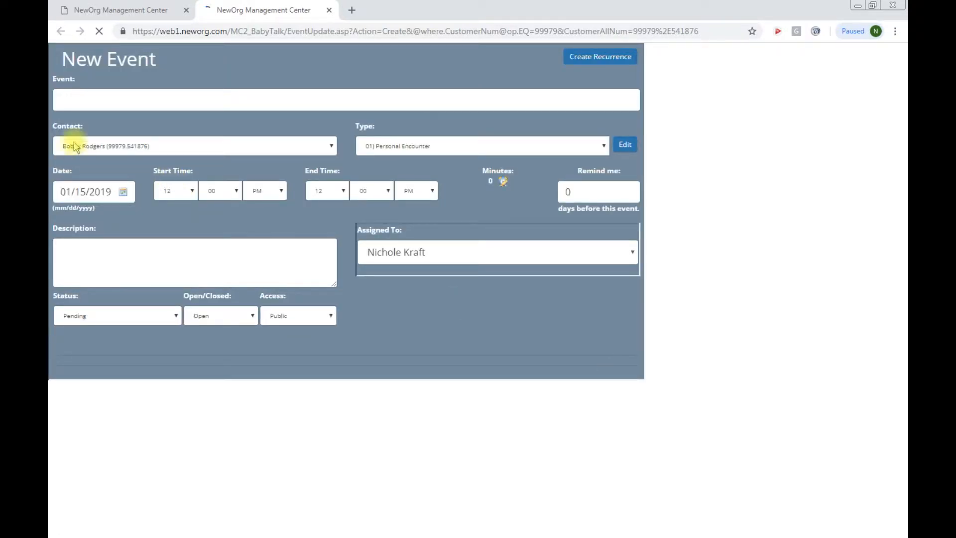
Step: Make it a Screening event titled with the child's first name plus 'initial ASQ-SE', dated 01/07/2019, Complete and Closed
click(396, 148)
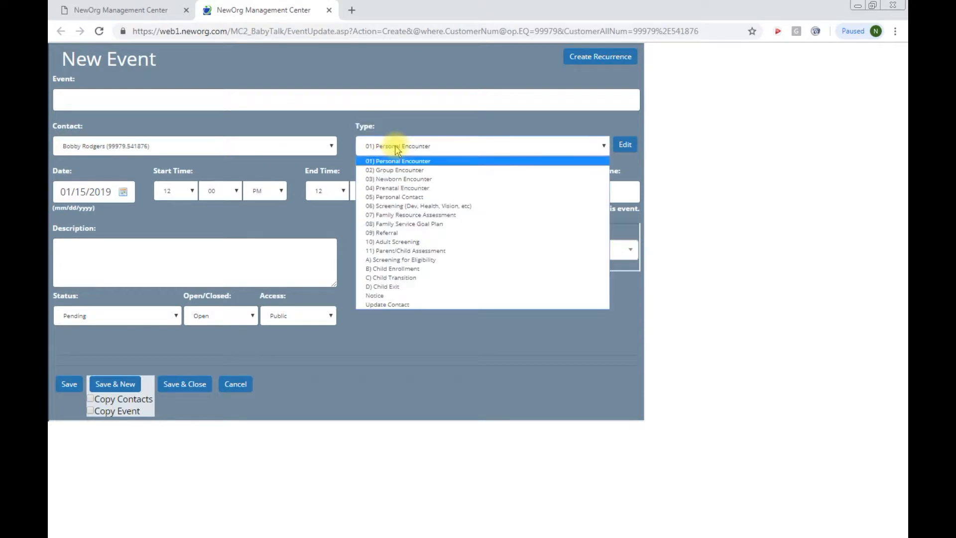
click(397, 206)
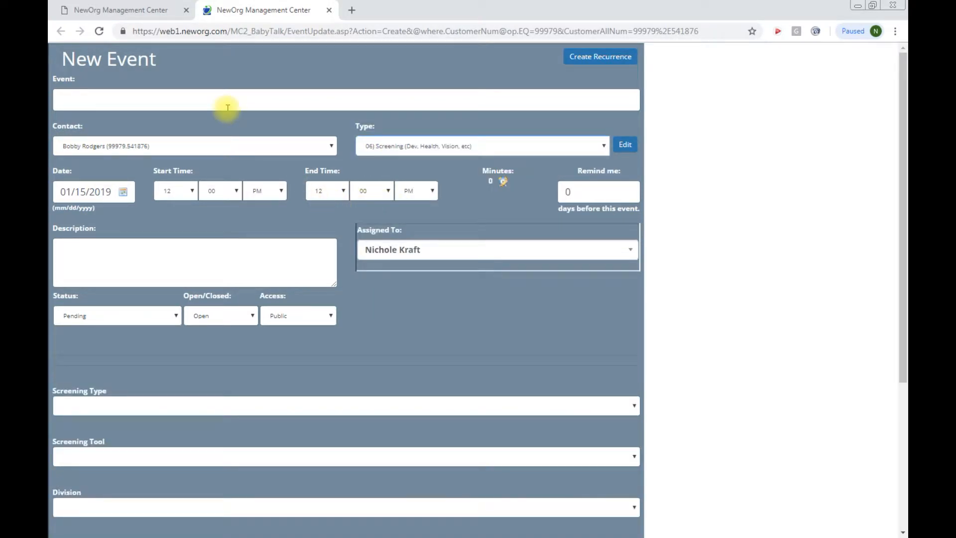
click(175, 104)
text(ASQ)
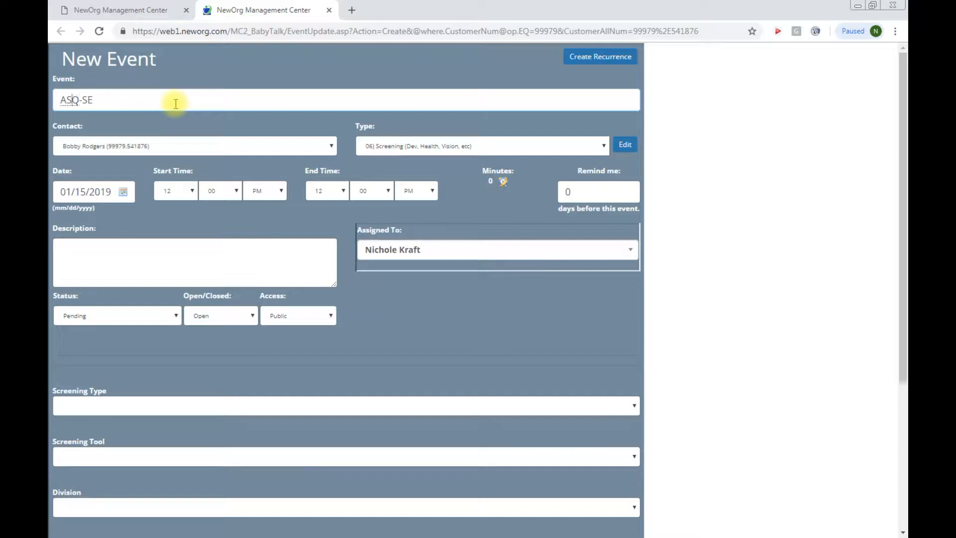
text(-SE)
key(Home)
text(Bobby )
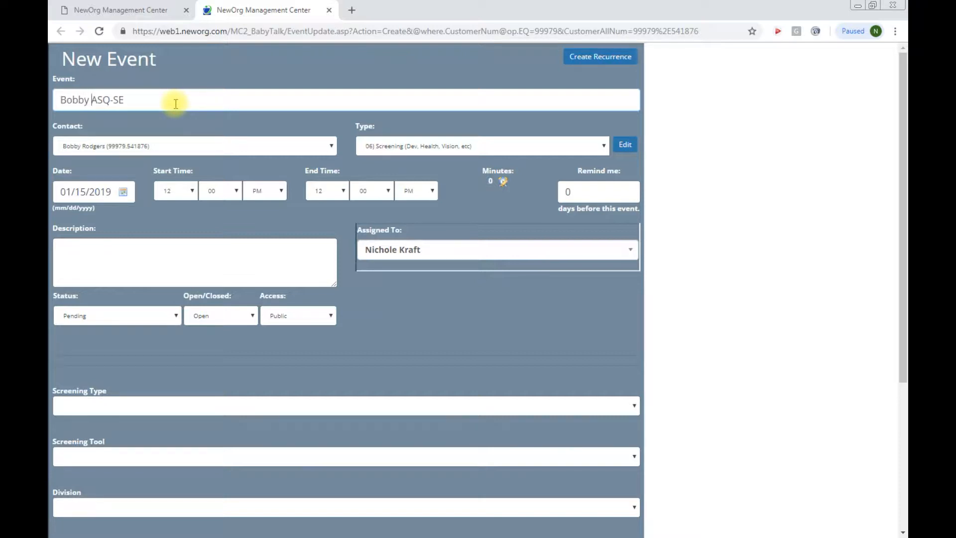
text(initial)
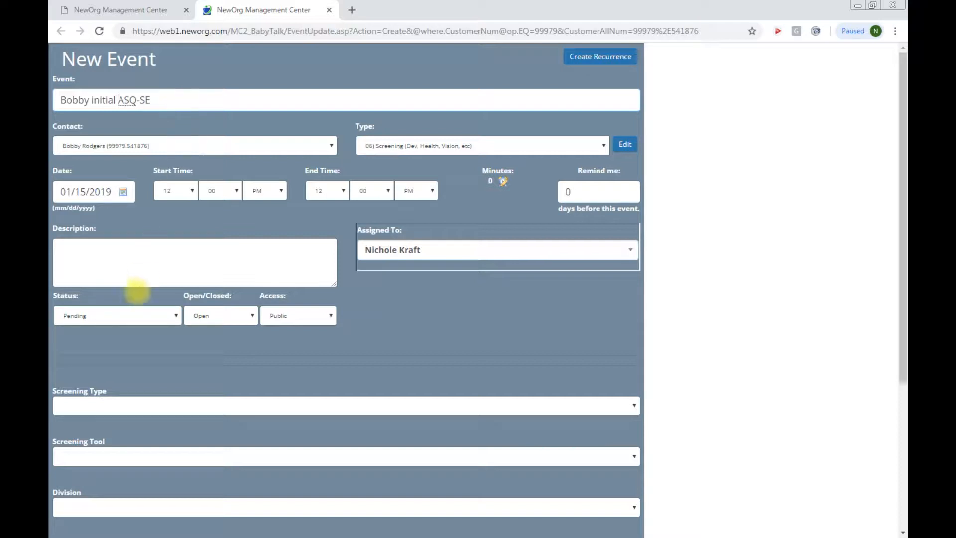
click(109, 192)
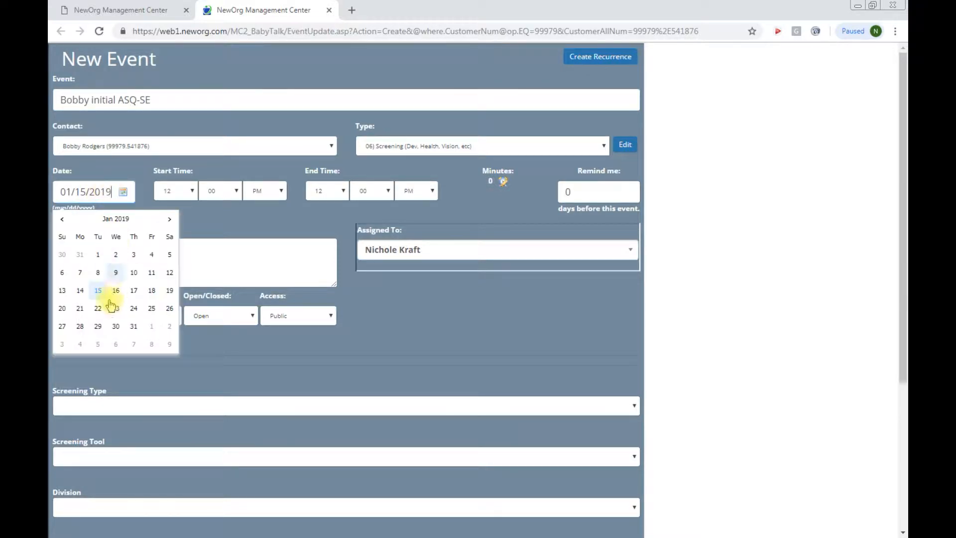
click(79, 272)
click(166, 315)
click(162, 356)
click(203, 320)
click(204, 340)
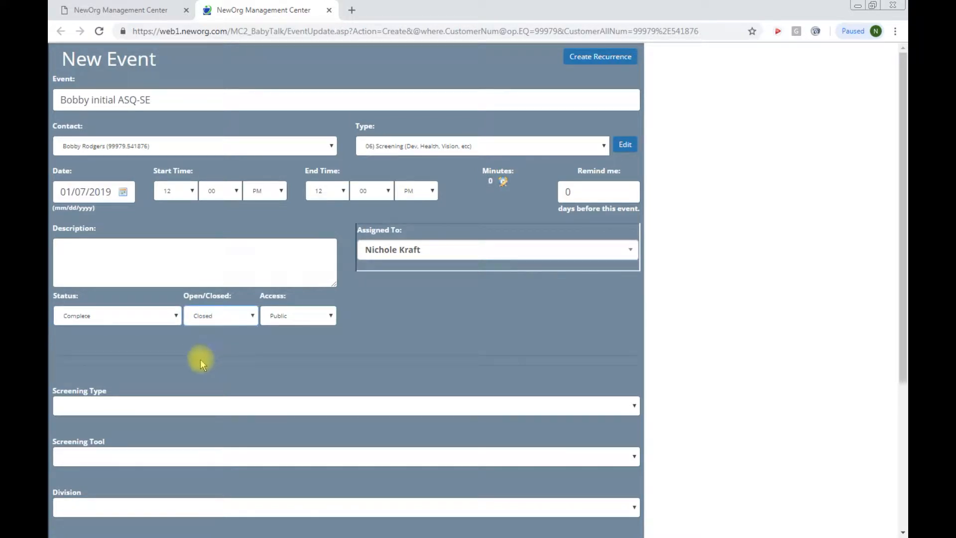
Step: Set screening type Social Emotional, tool ASQ:SE, division Home Visiting, program Prevention Initiative, and save
scroll(200, 359, down, 3)
click(121, 230)
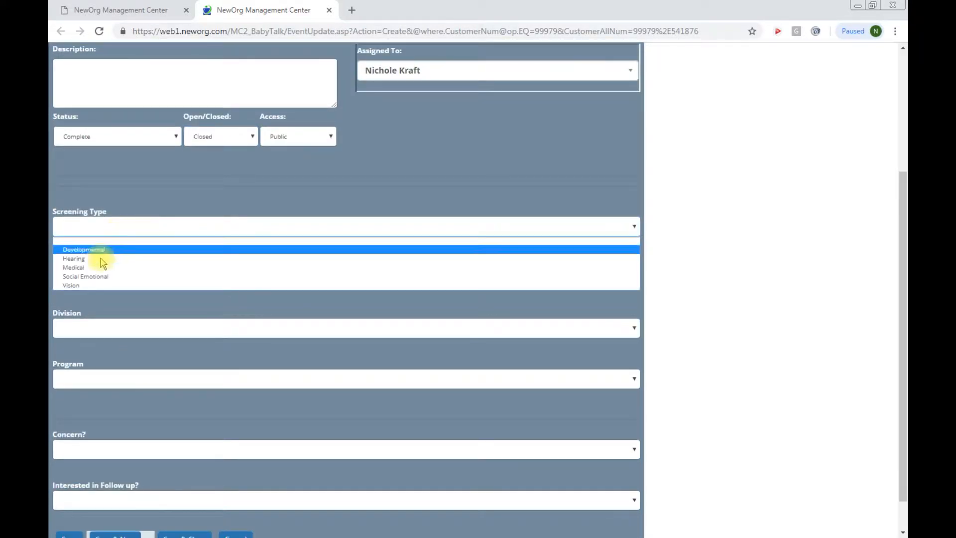
click(90, 277)
click(97, 282)
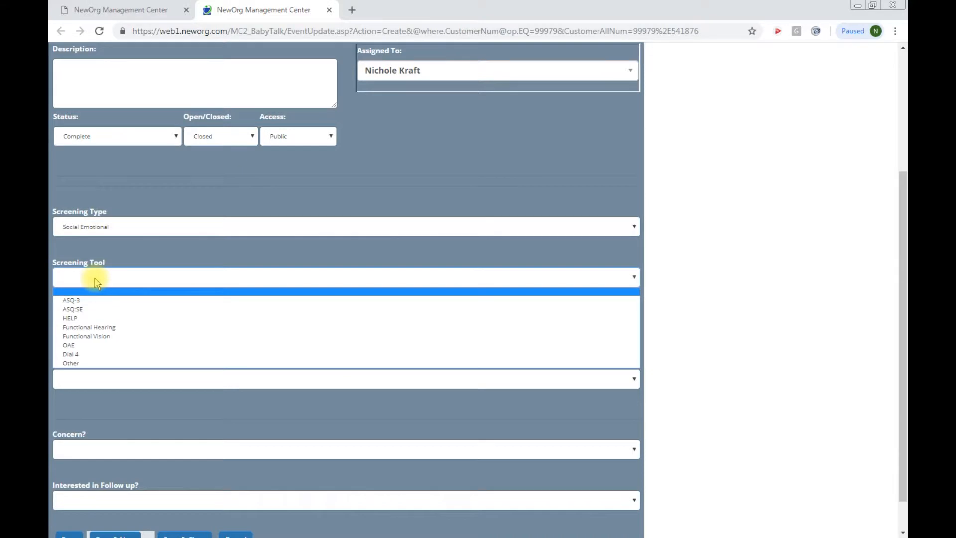
click(97, 308)
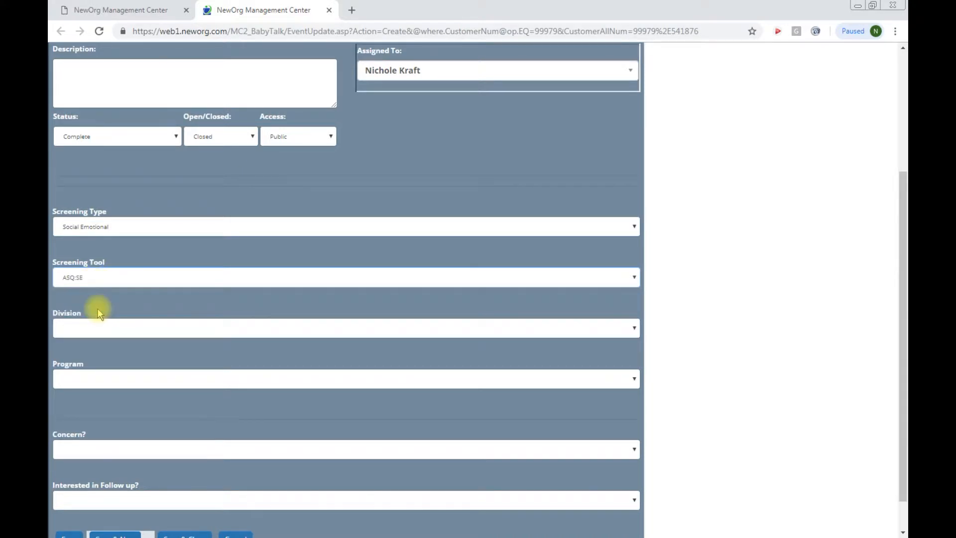
click(106, 328)
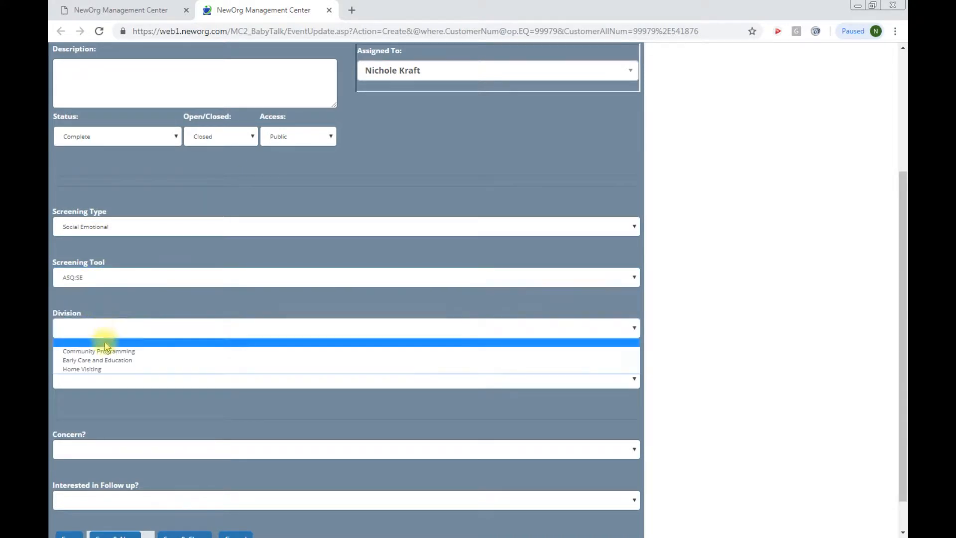
click(110, 369)
click(110, 379)
click(111, 392)
scroll(105, 396, down, 1)
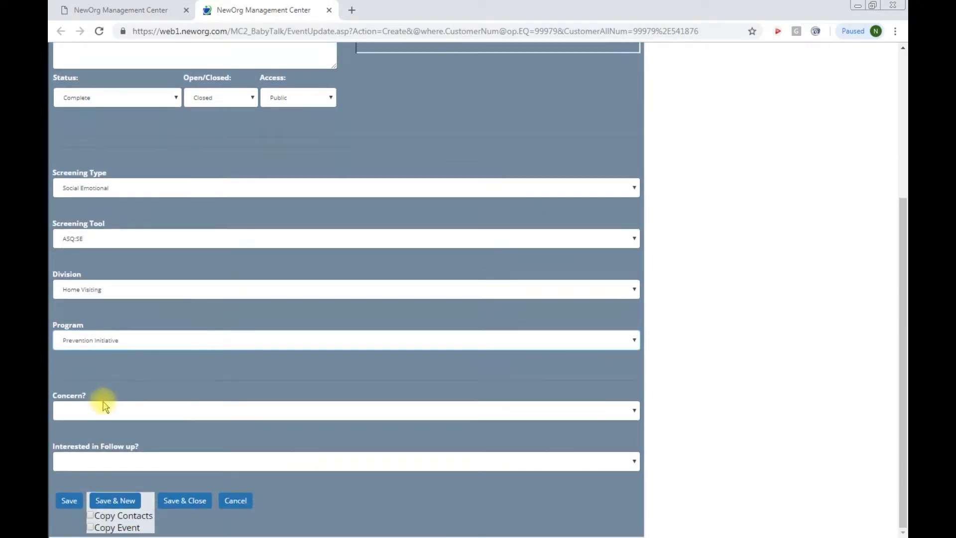
click(67, 501)
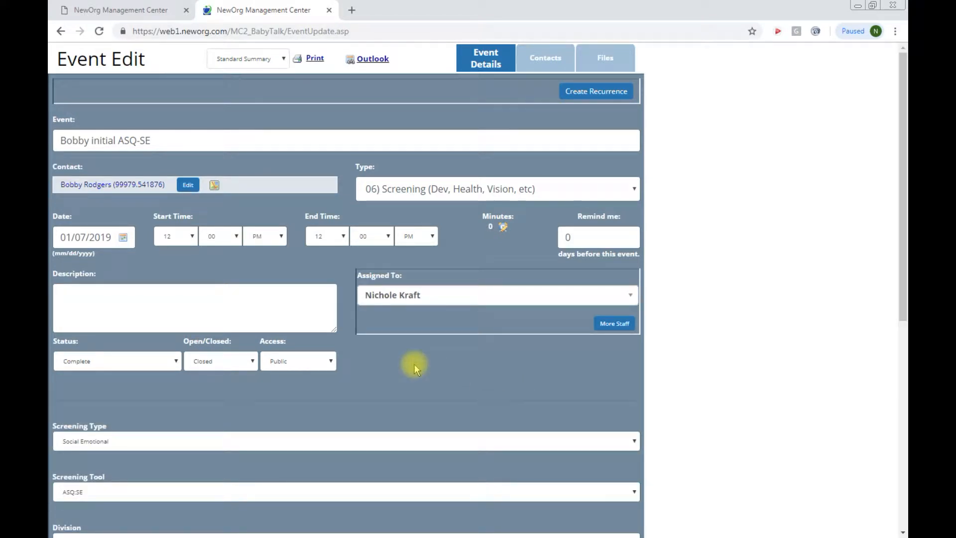
Step: Create an ASQ-SE2 form for the event dated 01/07/2018 with autosave turned on
scroll(414, 363, down, 6)
scroll(414, 367, down, 2)
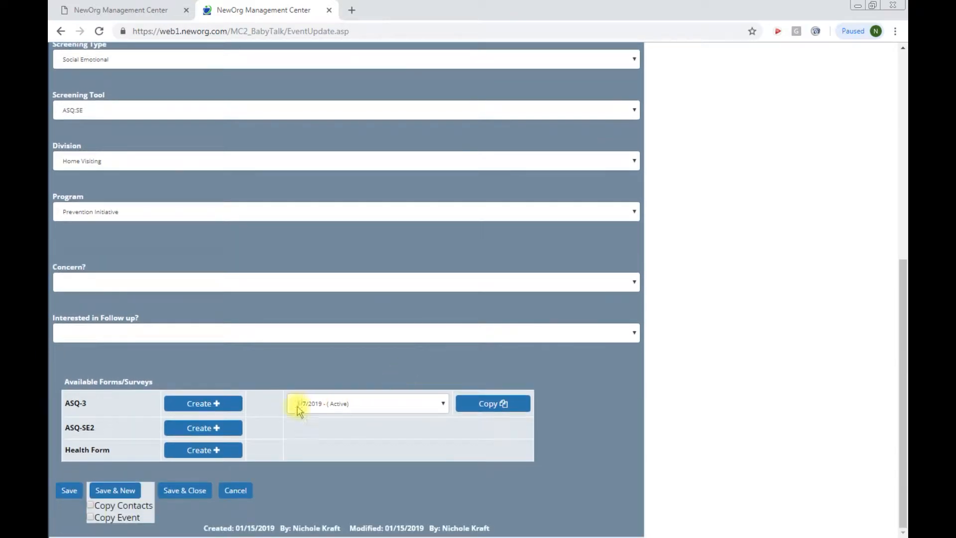
click(202, 431)
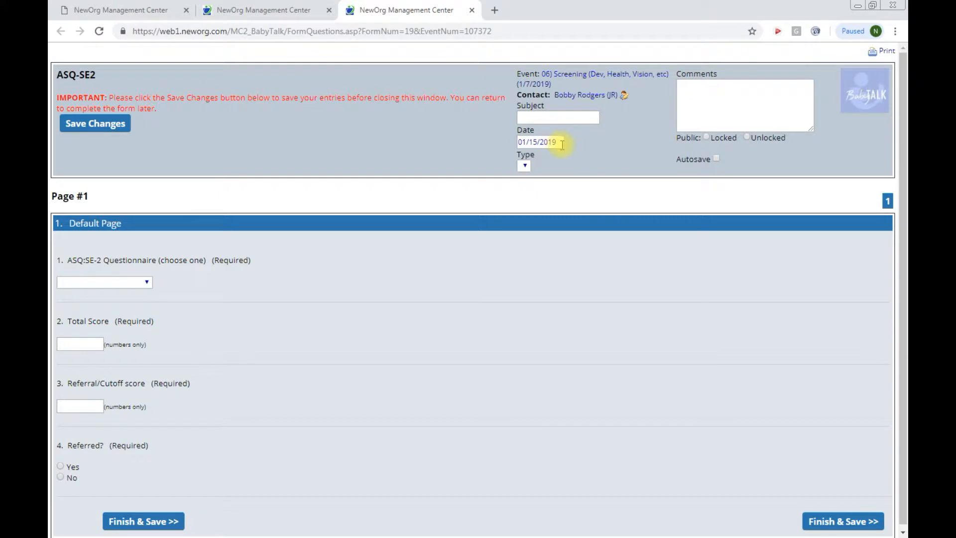
drag(560, 143, 518, 143)
text(1/7/2)
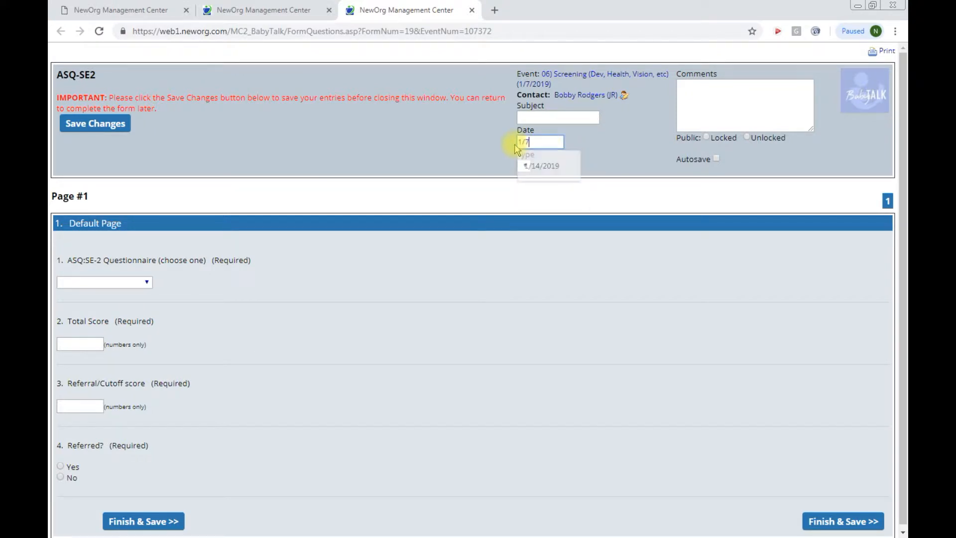
click(717, 159)
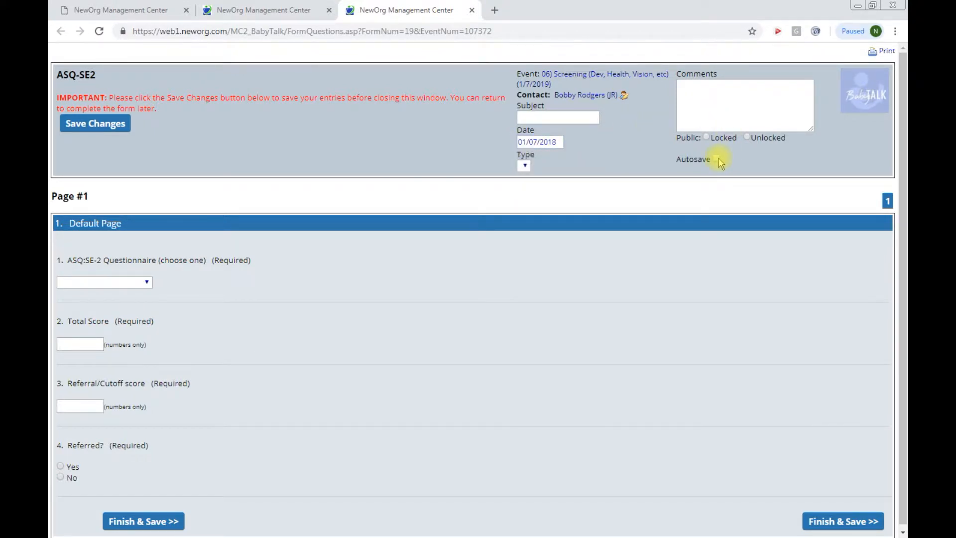
Step: Fill in 6 Month Questionnaire, total 15.789, cutoff 99.999, not referred; finish, save and close the form
click(146, 282)
click(137, 314)
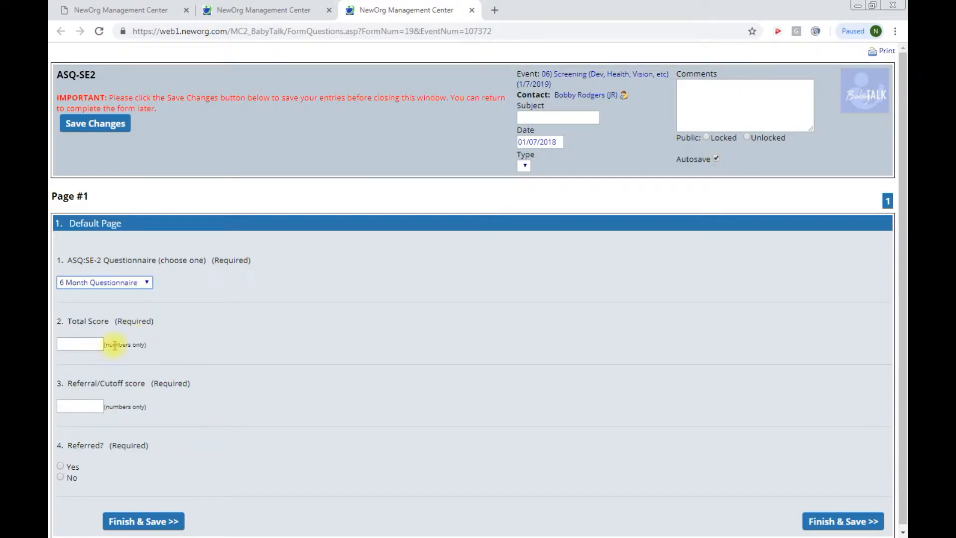
click(96, 343)
click(98, 370)
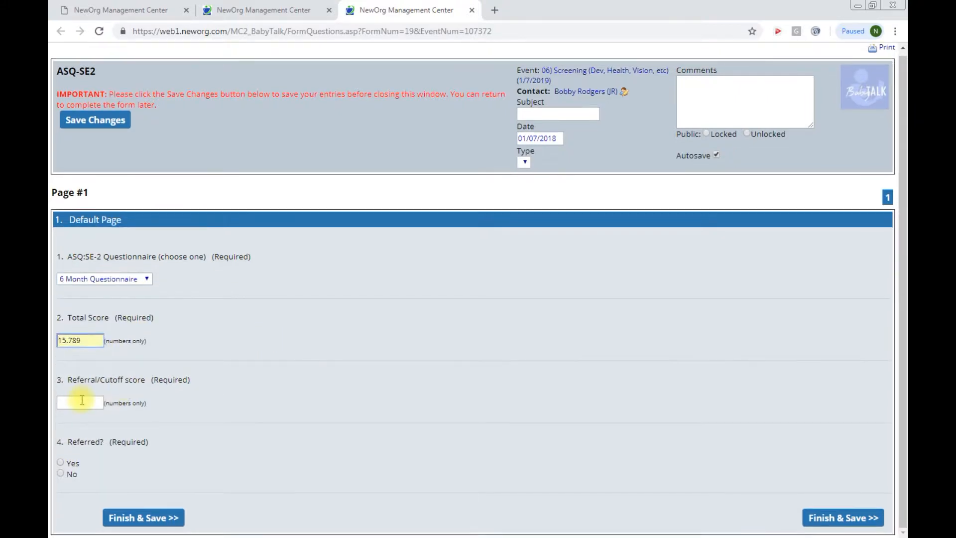
click(81, 401)
click(83, 431)
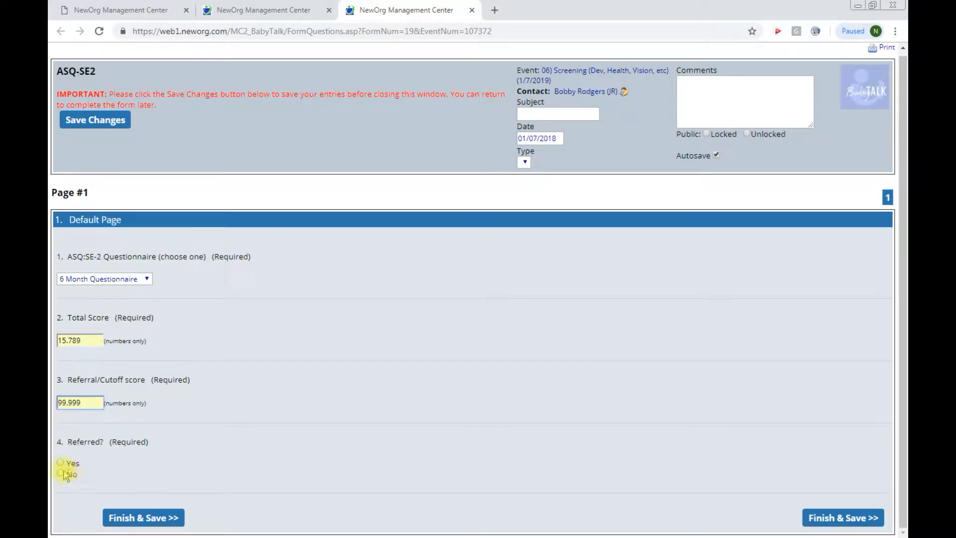
click(63, 475)
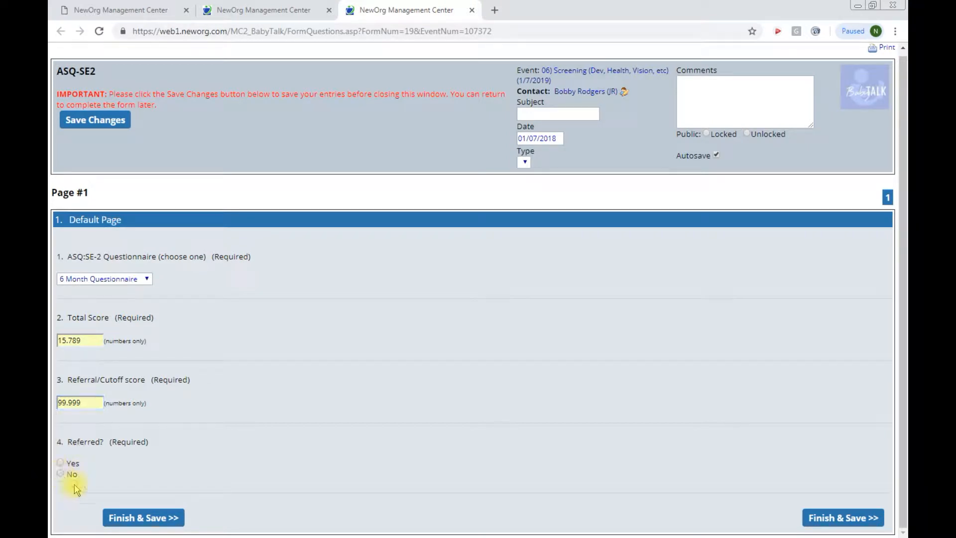
click(158, 519)
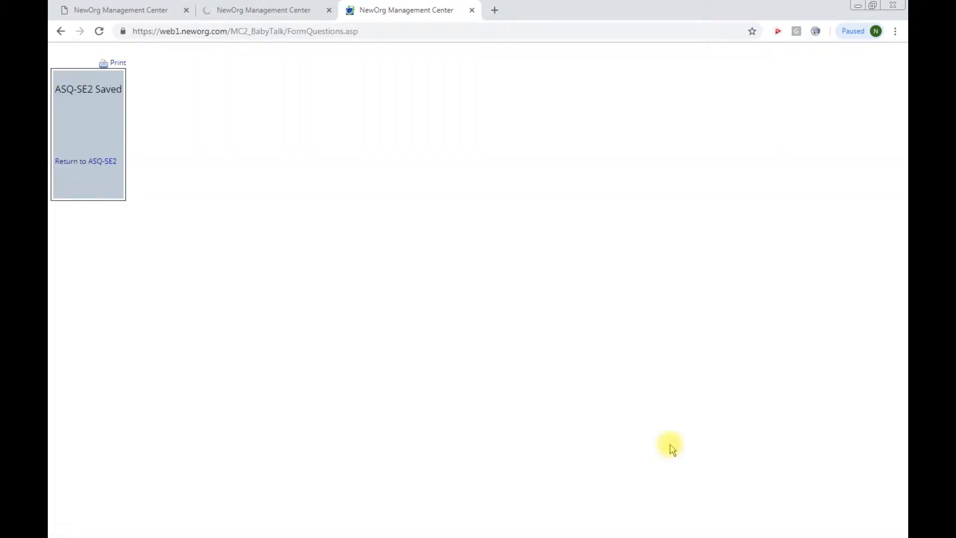
click(471, 10)
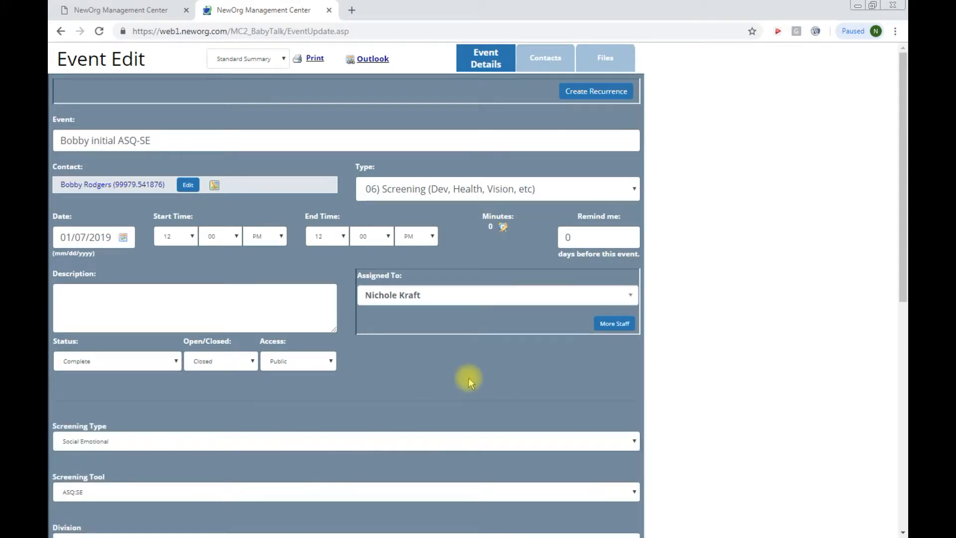
Step: Close the event tab and filter the contact's events to 06) Screening (Dev, Health, Vision, etc)
click(328, 10)
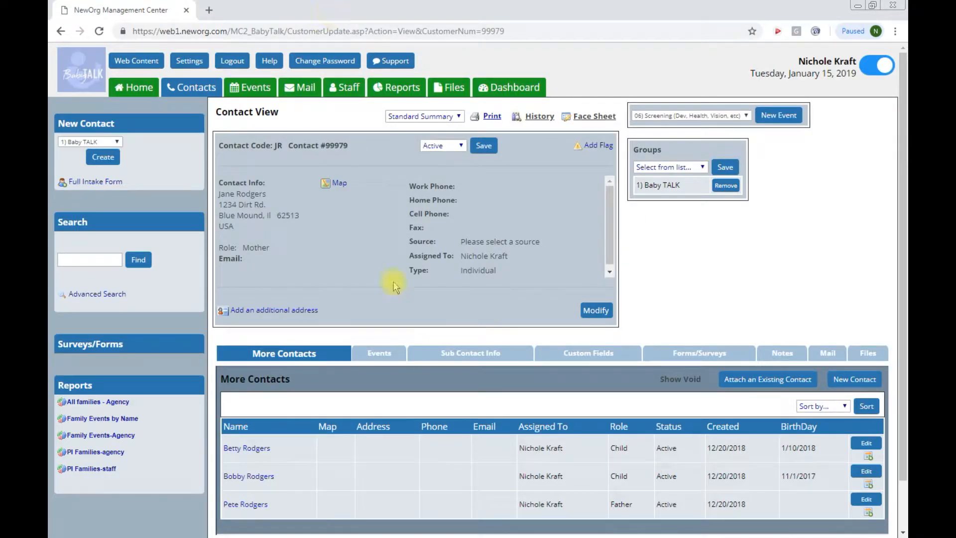
click(384, 354)
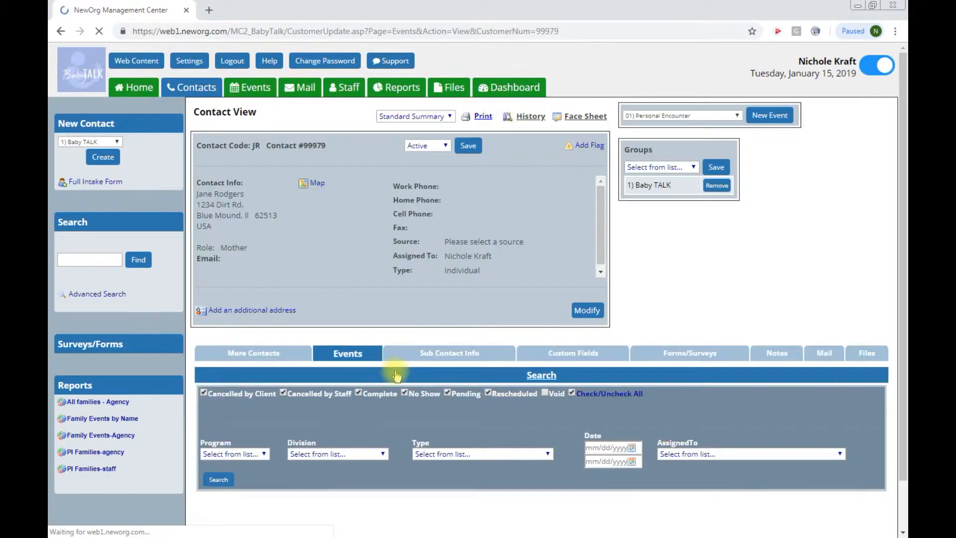
scroll(396, 376, down, 4)
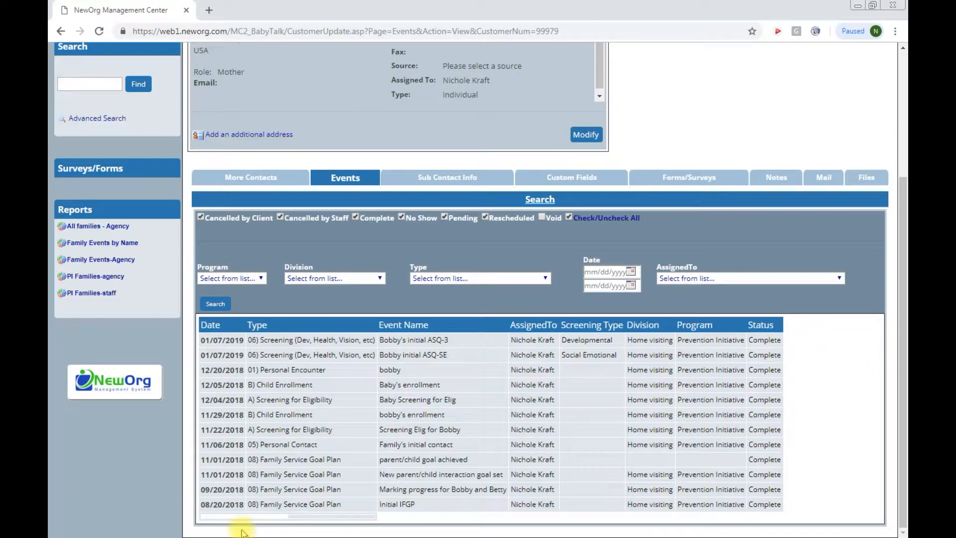
click(477, 278)
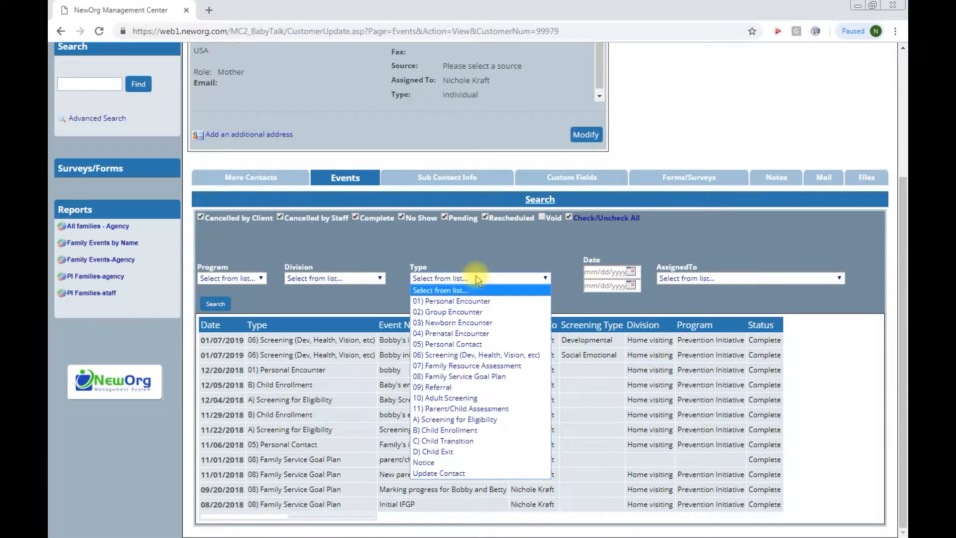
click(431, 355)
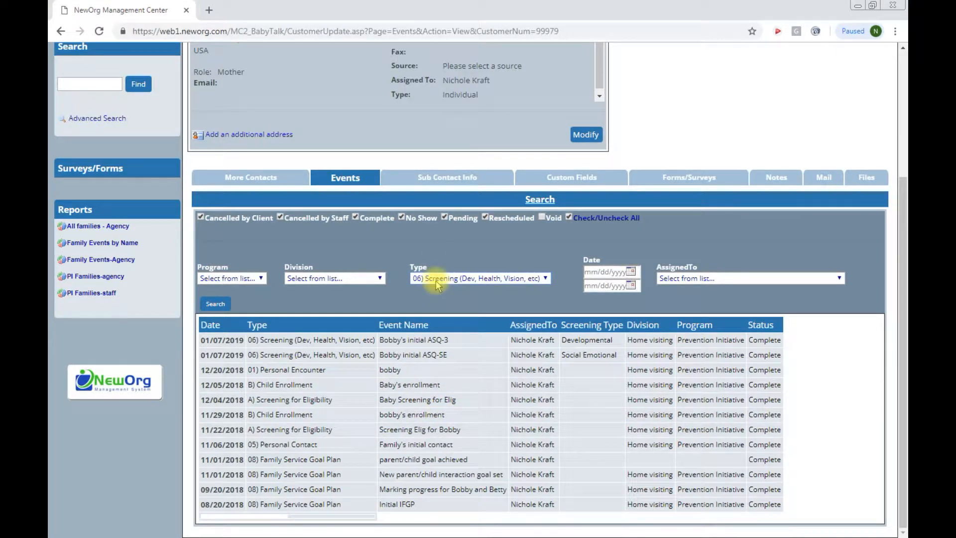
click(217, 303)
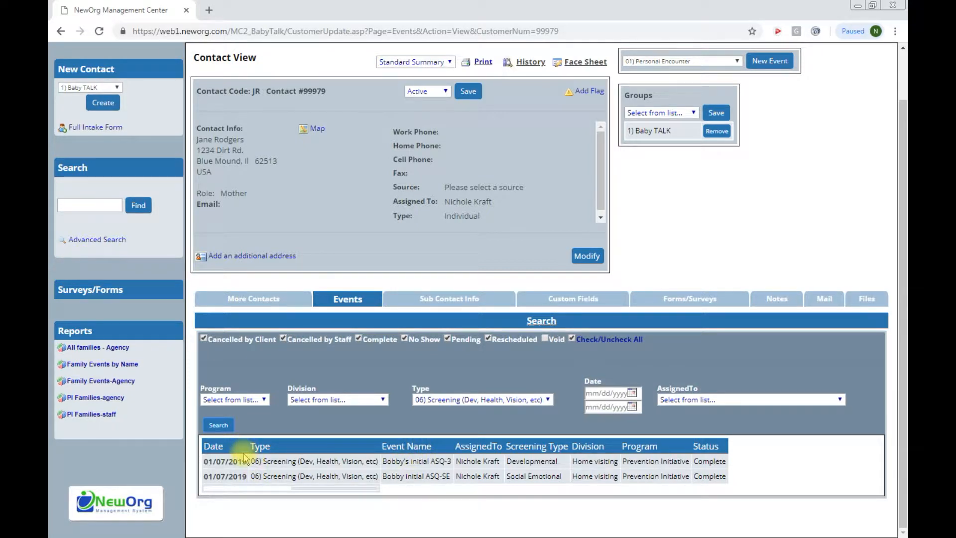
Step: Review the Developmental and Social Emotional screening entries, then go to the Contacts list
double_click(522, 462)
double_click(544, 477)
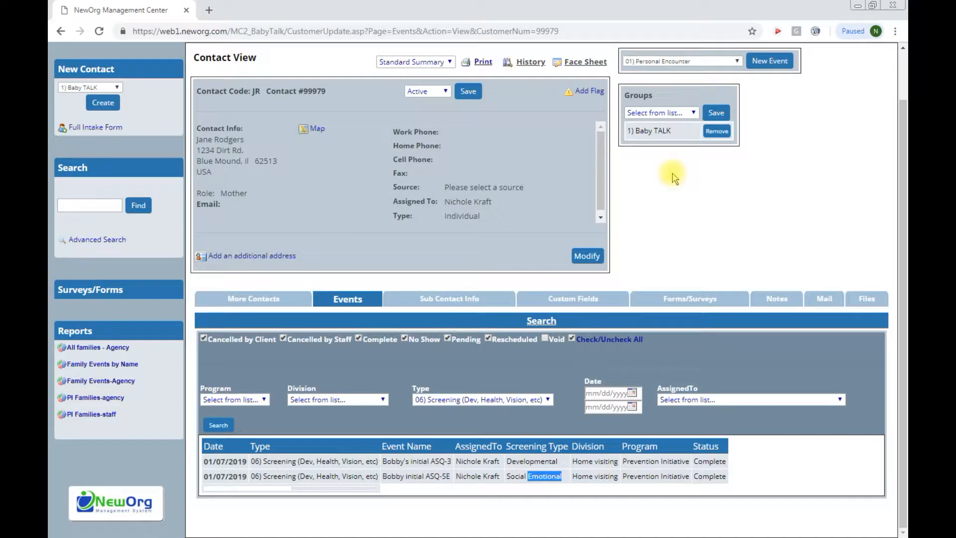
scroll(620, 279, up, 1)
click(202, 89)
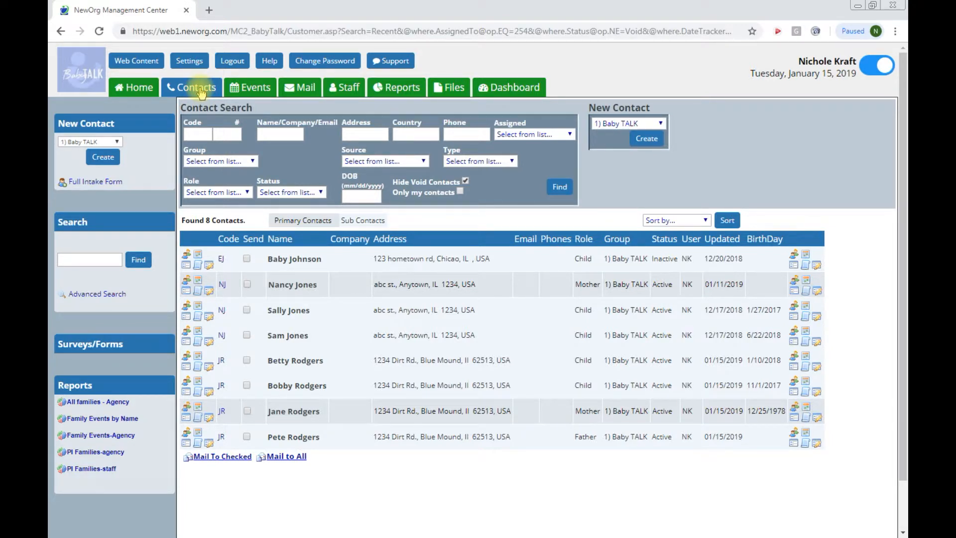
Step: On the events calendar's 7 January 2019 day, start a new event in the 12:00 PM slot
click(245, 89)
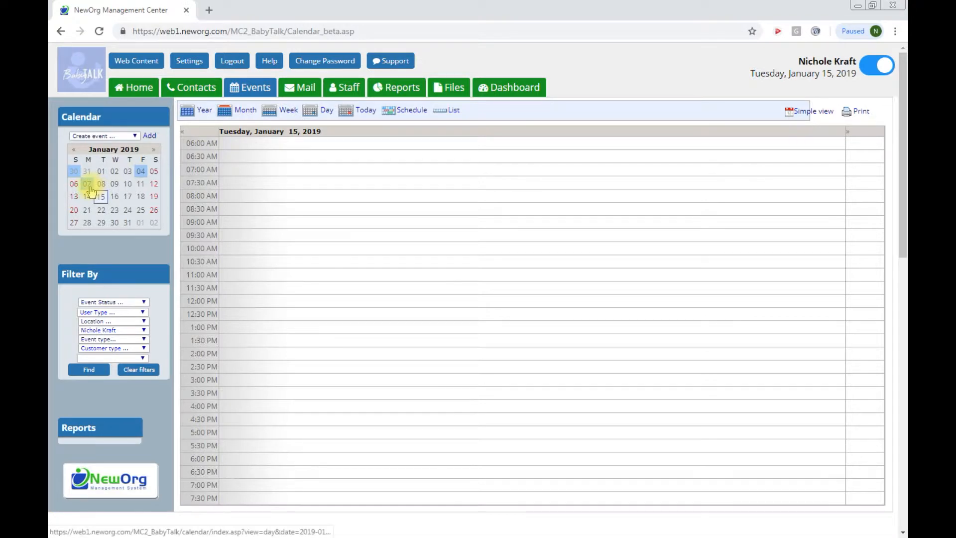
mouse_move(91, 191)
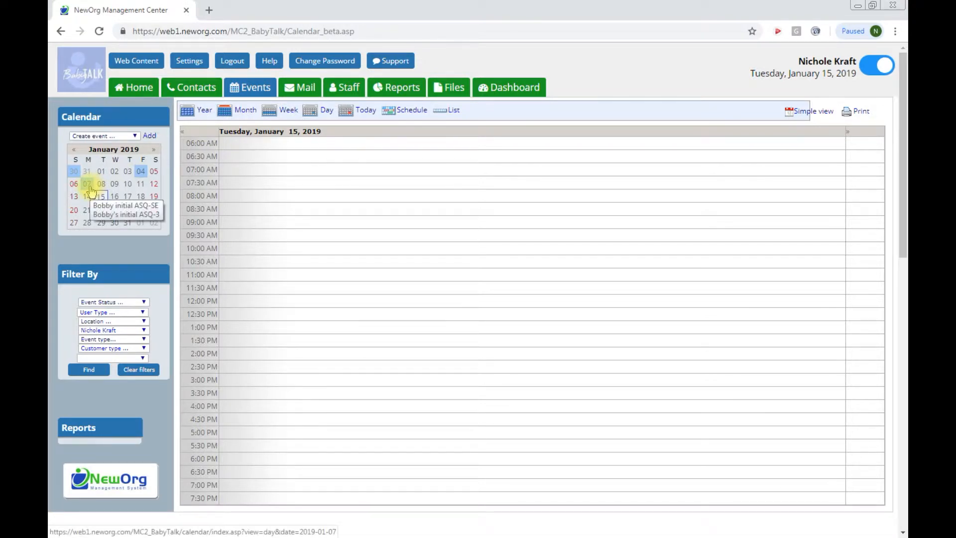
click(91, 189)
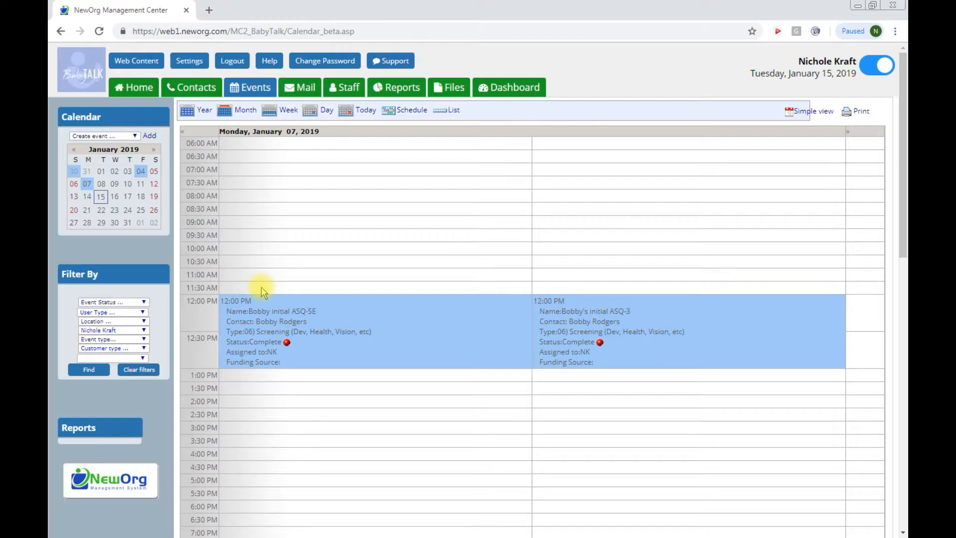
click(202, 308)
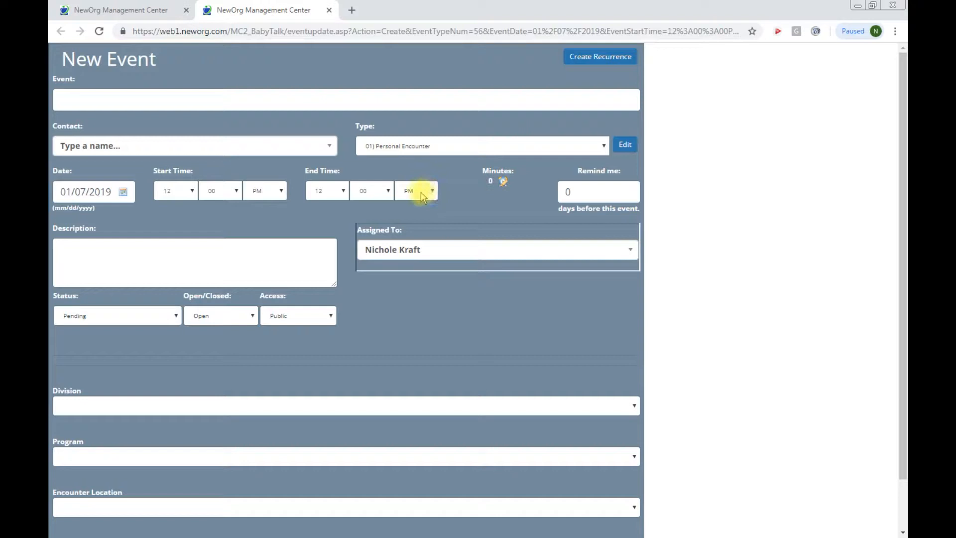
Step: Assign the child as contact, type 06) Screening, named 'Hearing Screening for' plus the child's first name
click(266, 147)
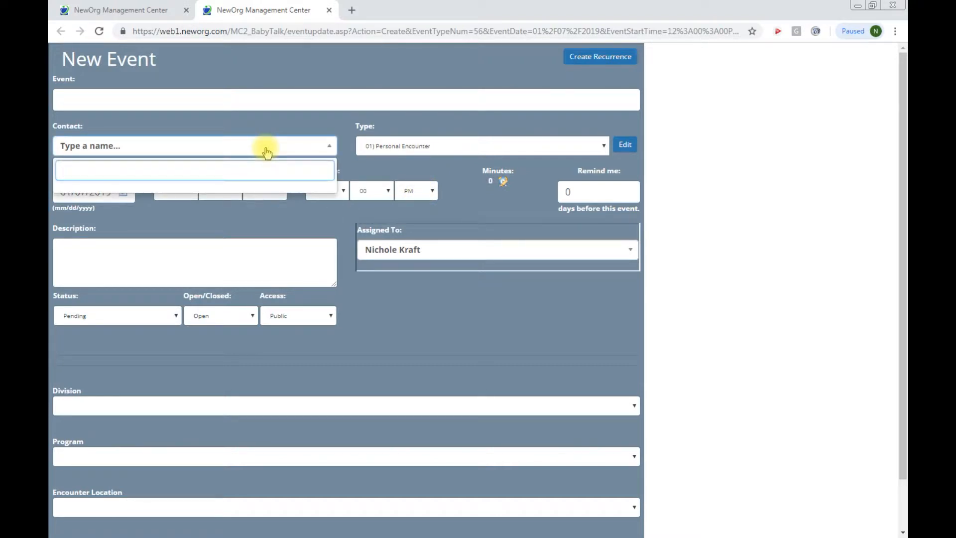
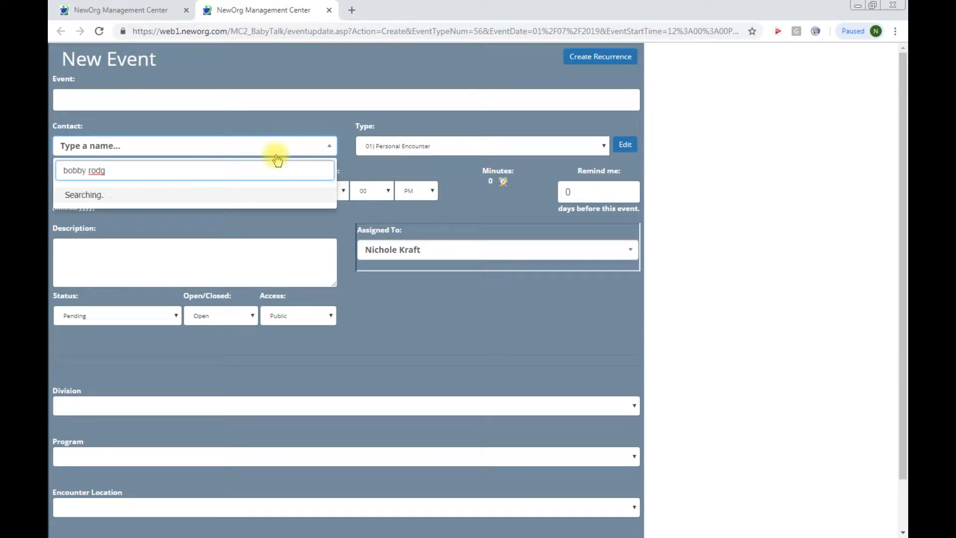
click(121, 194)
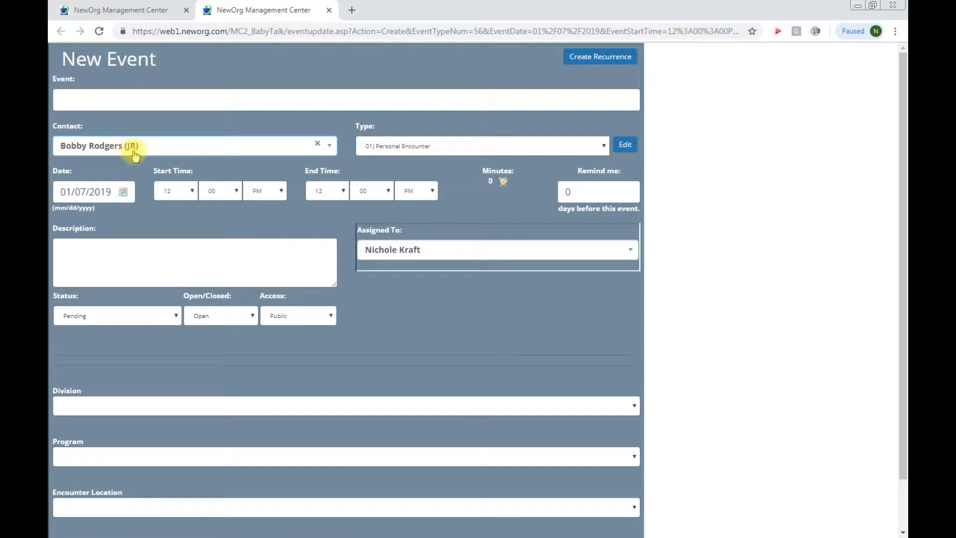
click(425, 150)
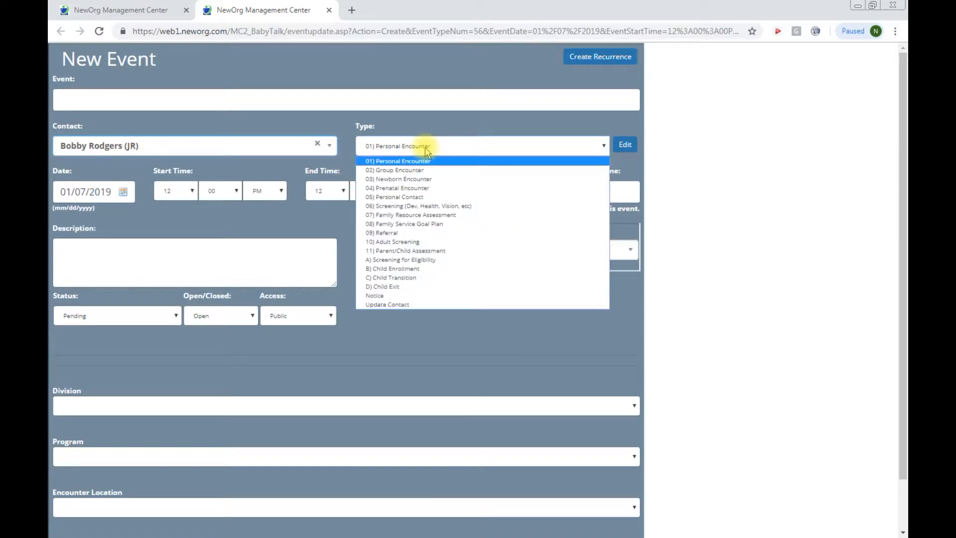
click(395, 207)
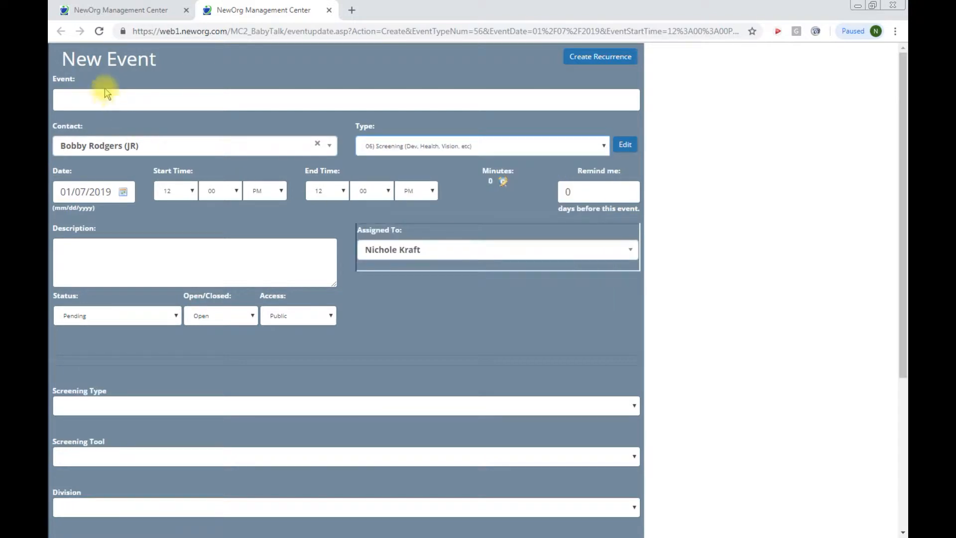
click(102, 100)
text(Hear)
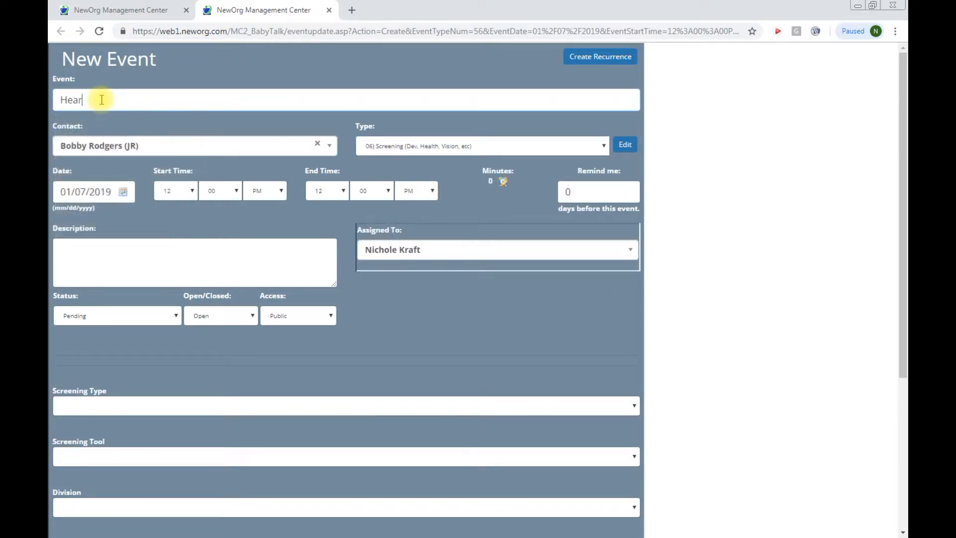
text(ing Screening for Bobby)
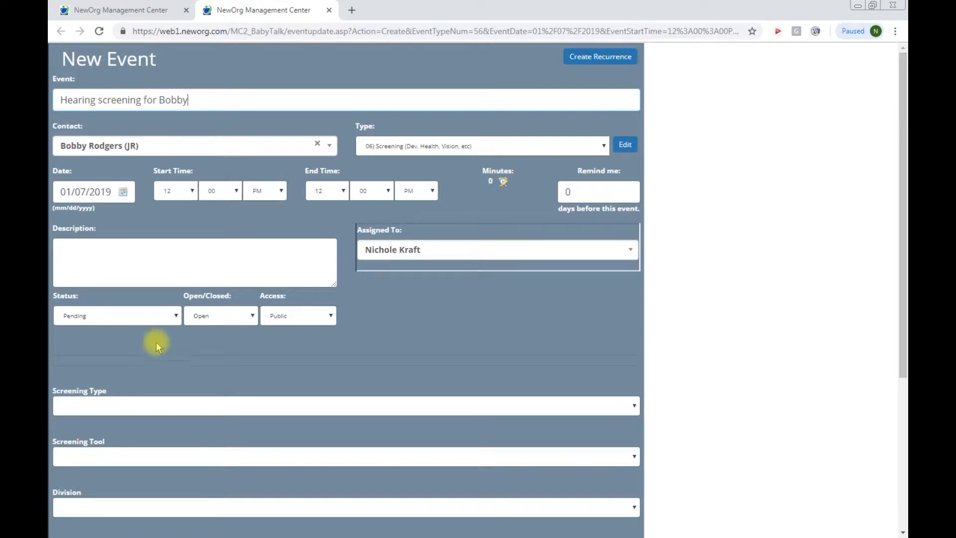
Step: Set Complete and Closed, screening type Hearing, tool Functional Hearing, division Home Visiting
click(136, 315)
click(120, 348)
click(199, 316)
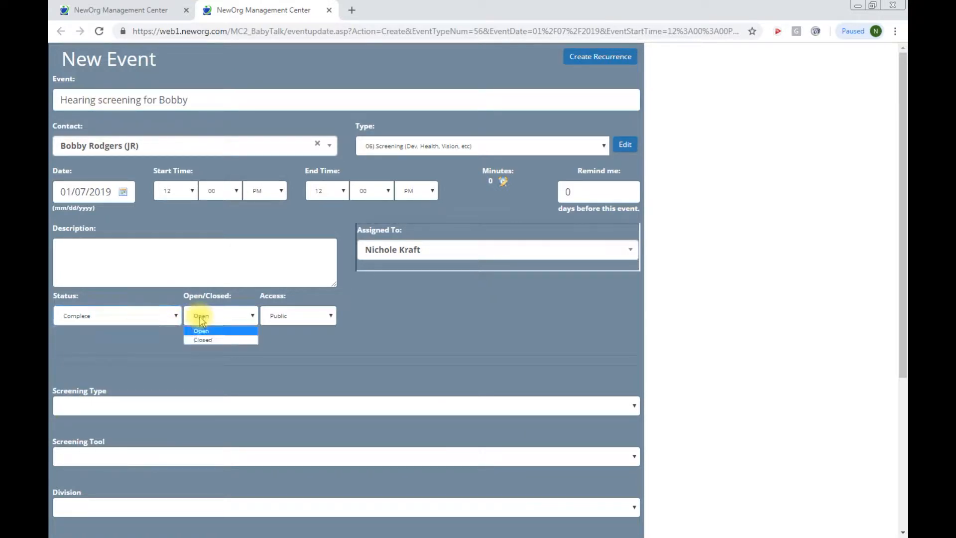
click(205, 340)
scroll(235, 354, down, 1)
scroll(235, 354, down, 5)
click(92, 178)
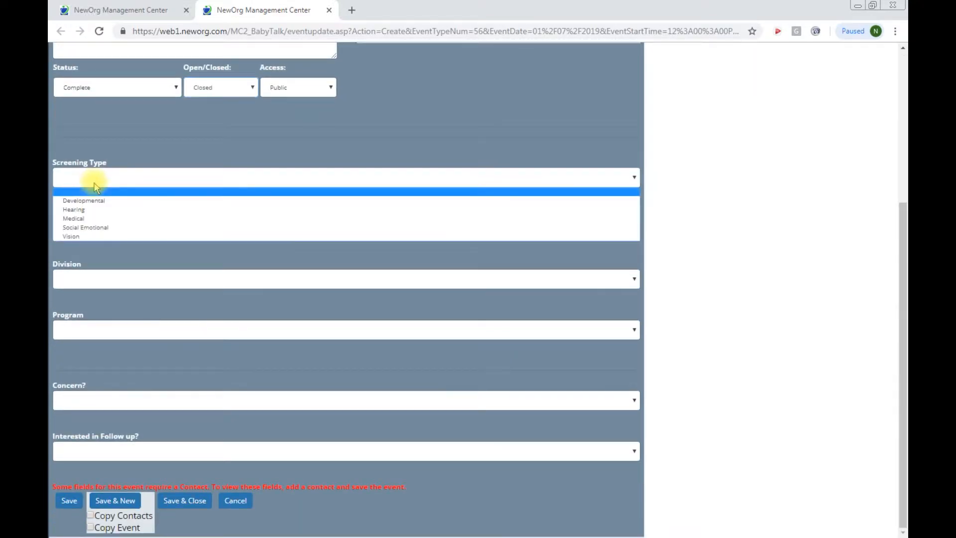
click(89, 210)
click(88, 232)
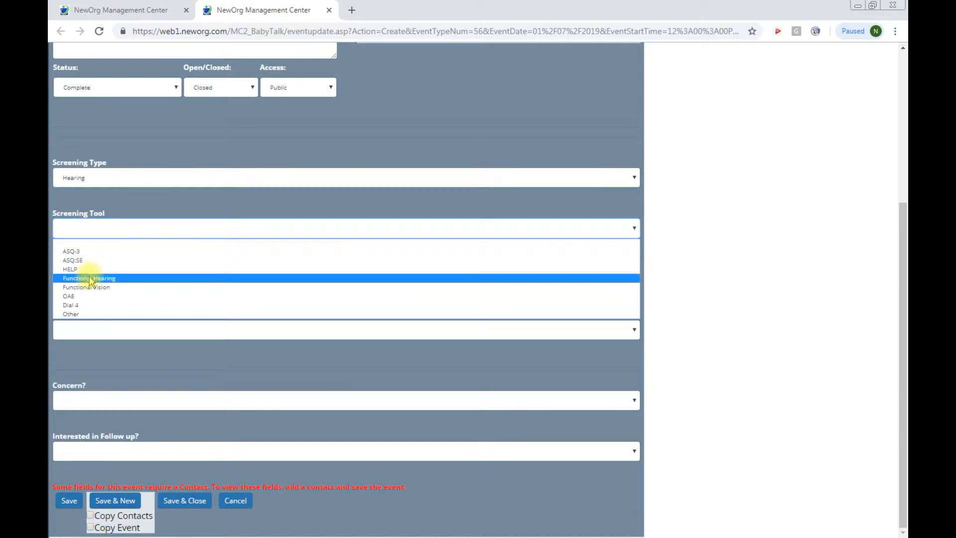
click(85, 279)
click(72, 280)
click(80, 320)
Step: Leave Program and the concern answer blank and save the hearing screening event
click(86, 329)
click(90, 331)
click(89, 331)
click(90, 331)
click(128, 401)
click(129, 401)
click(70, 500)
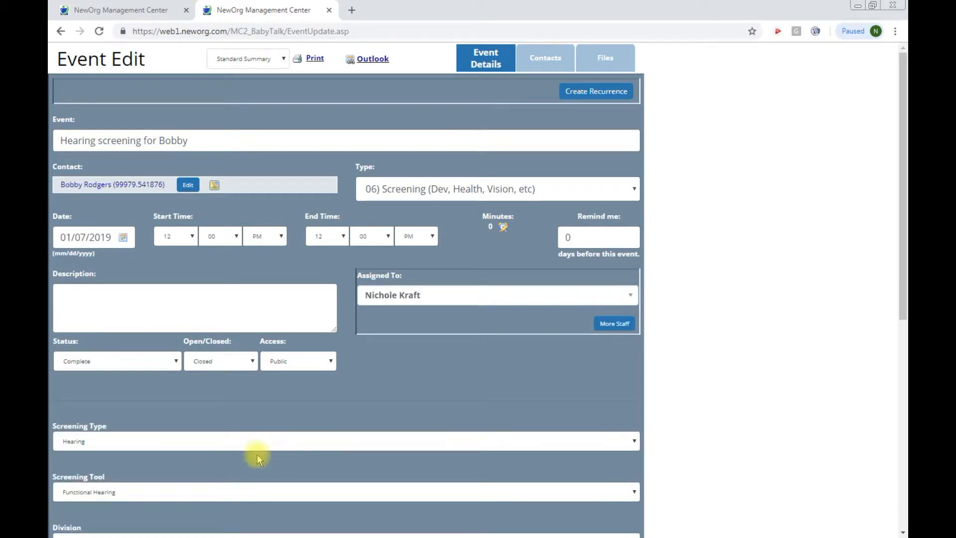
Step: Set the hearing event's Program to Prevention Initiative, save it, then Save & Close
scroll(615, 419, down, 8)
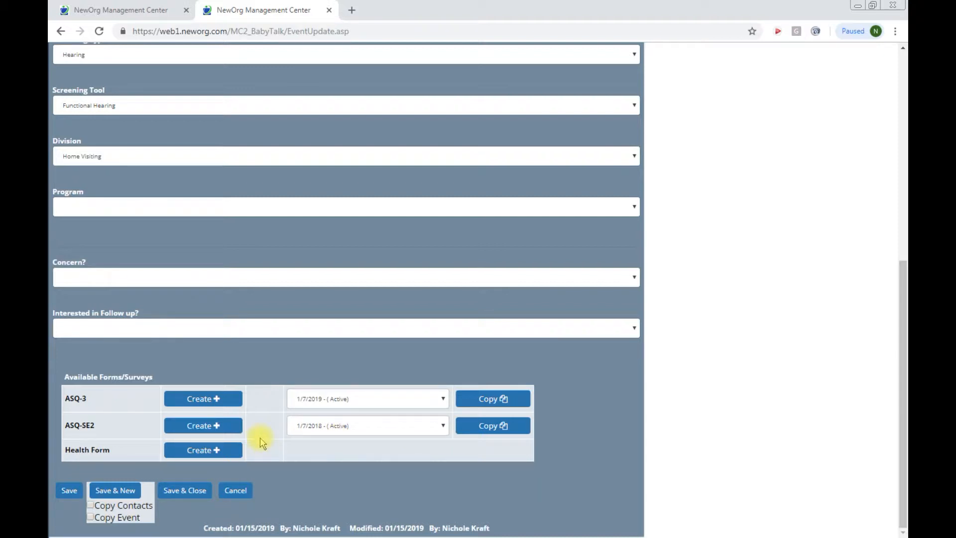
click(181, 425)
scroll(389, 414, up, 8)
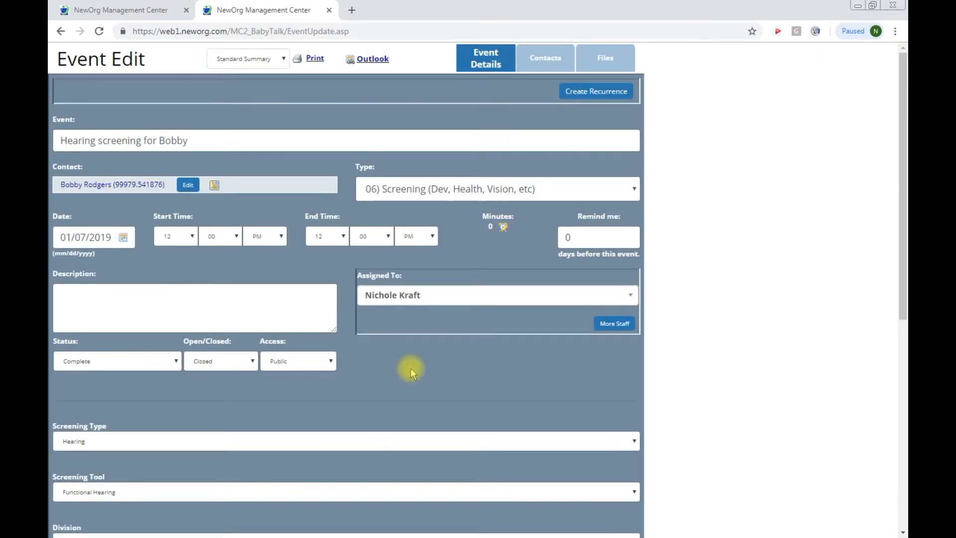
scroll(410, 369, down, 8)
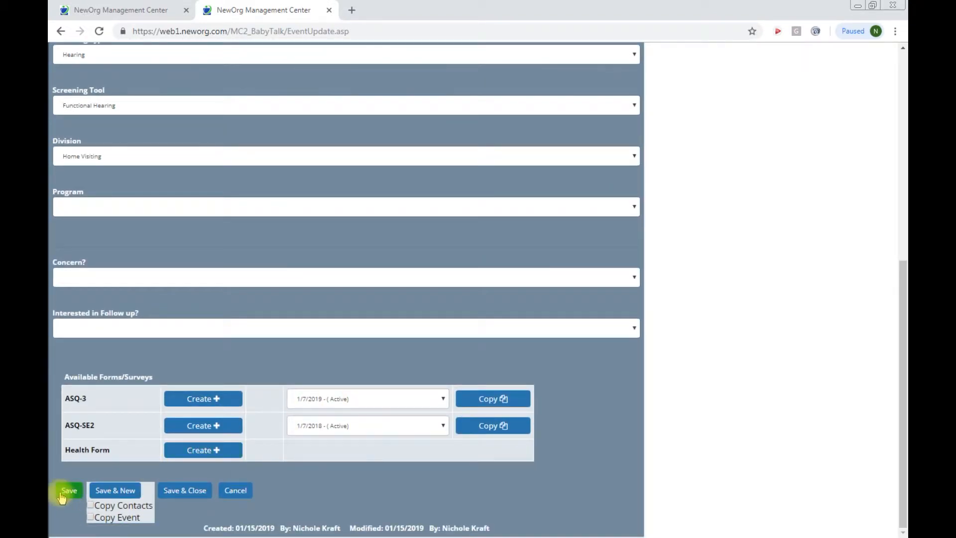
click(111, 206)
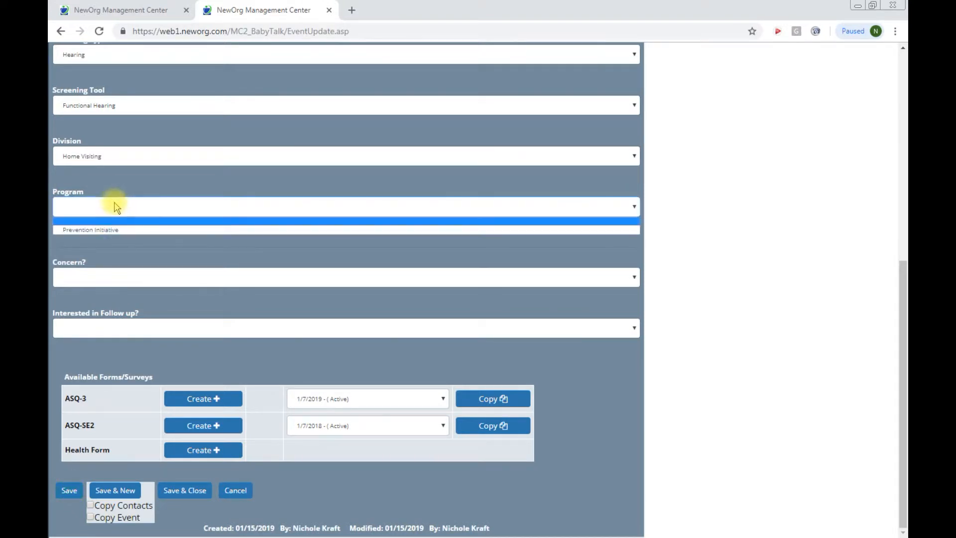
click(110, 227)
click(70, 491)
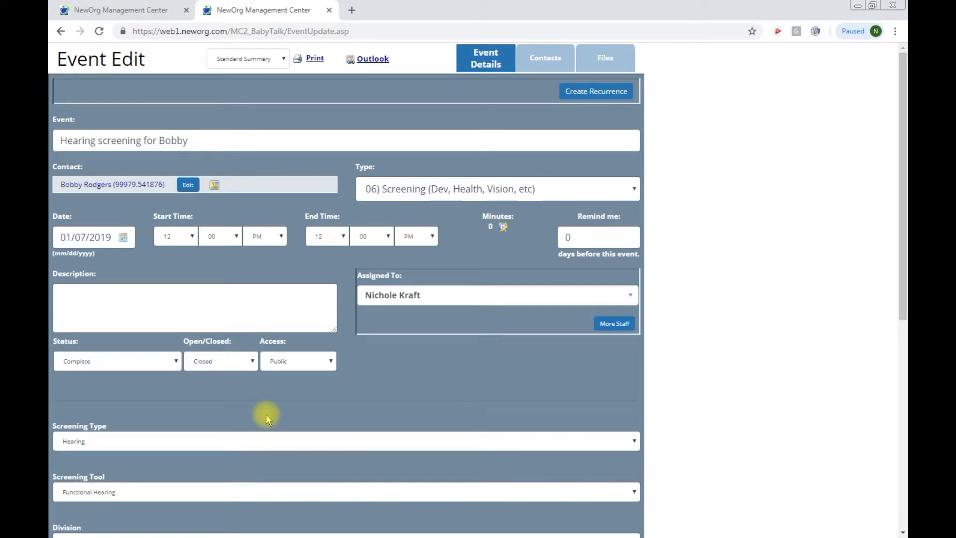
scroll(265, 413, down, 8)
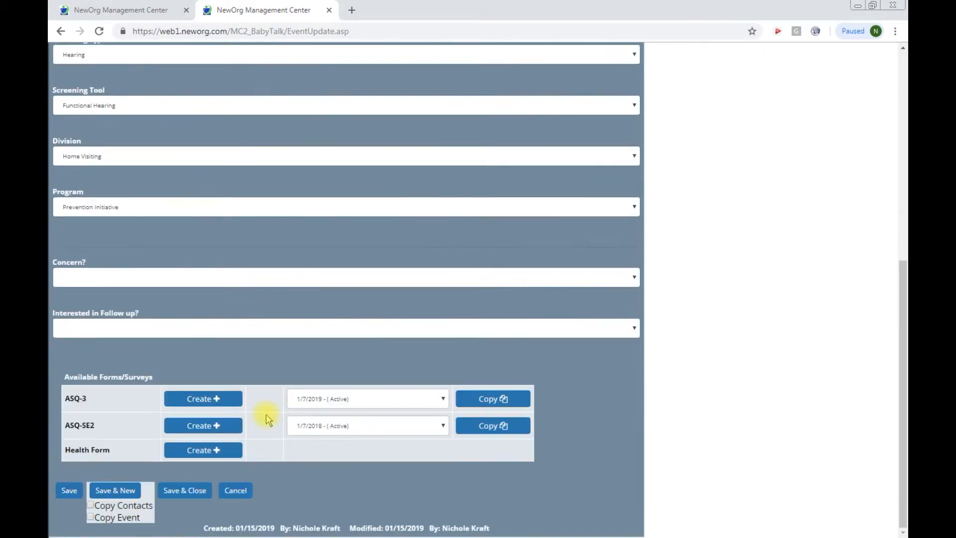
click(197, 492)
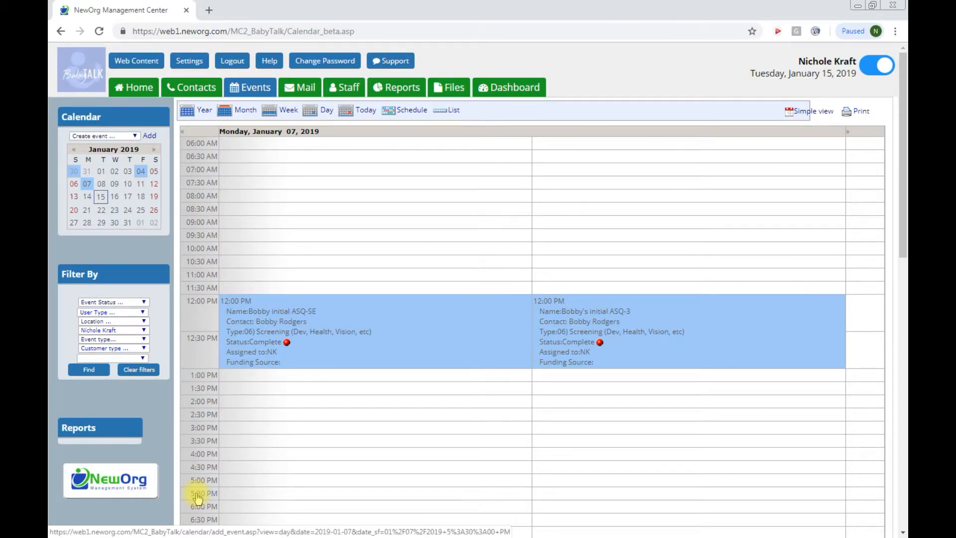
Step: From the Home page's Quick Create, start a new 06) Screening event
click(191, 90)
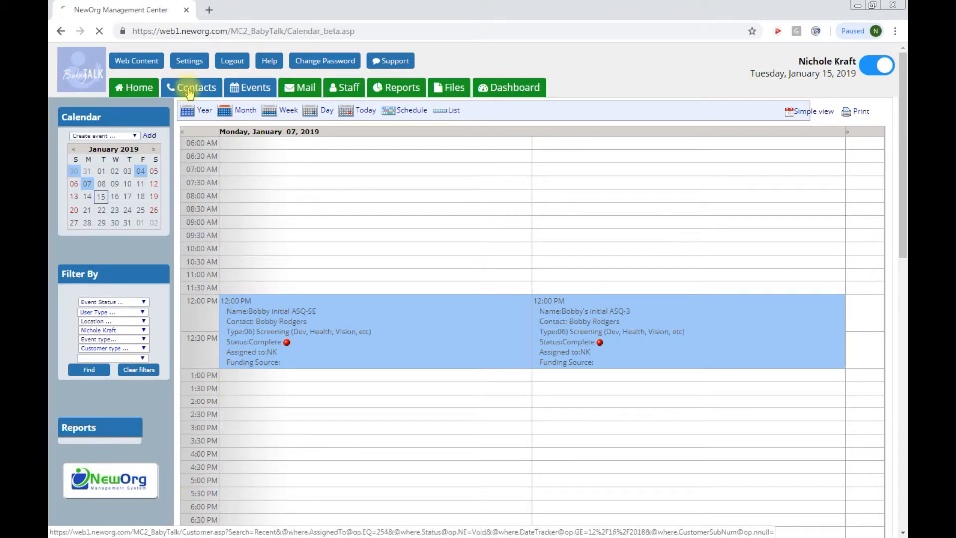
click(148, 88)
scroll(149, 88, down, 2)
scroll(192, 133, up, 2)
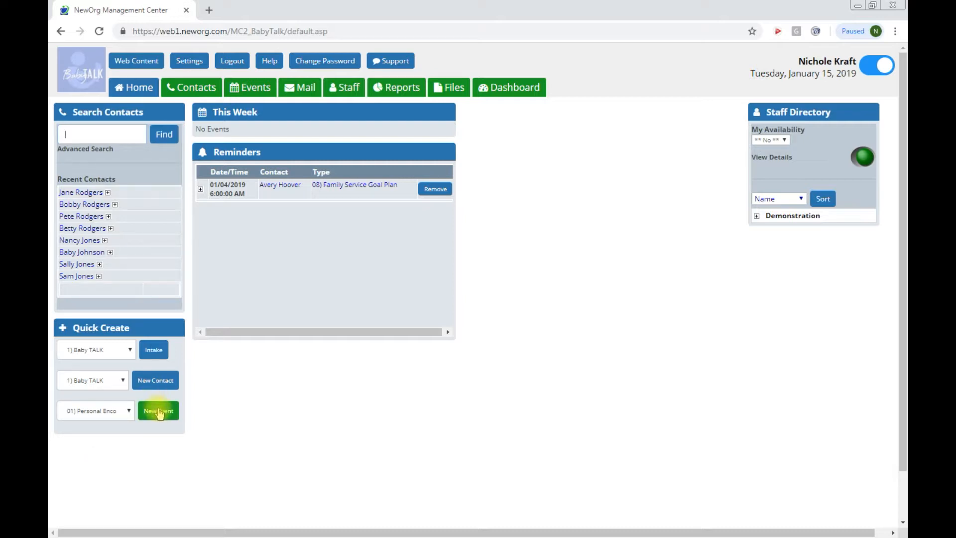
click(130, 411)
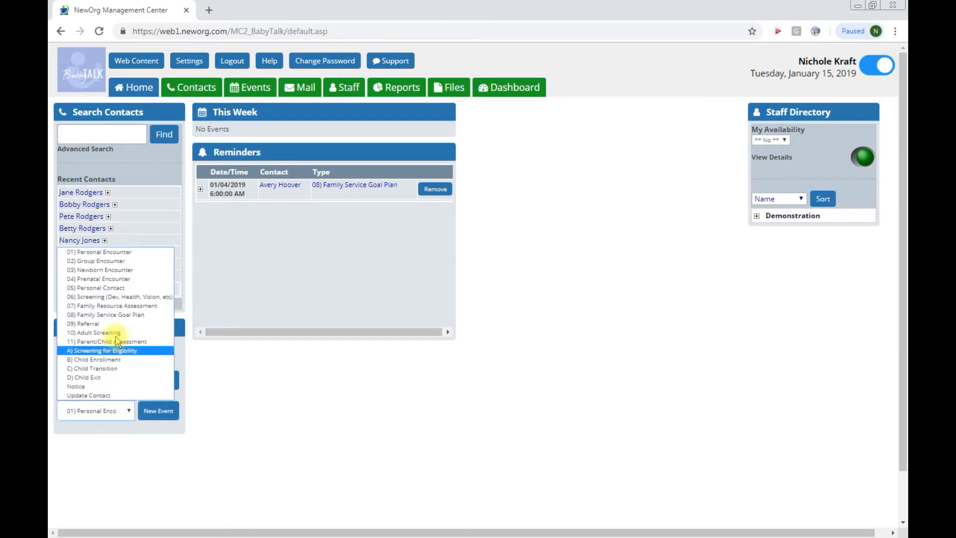
click(119, 297)
click(150, 412)
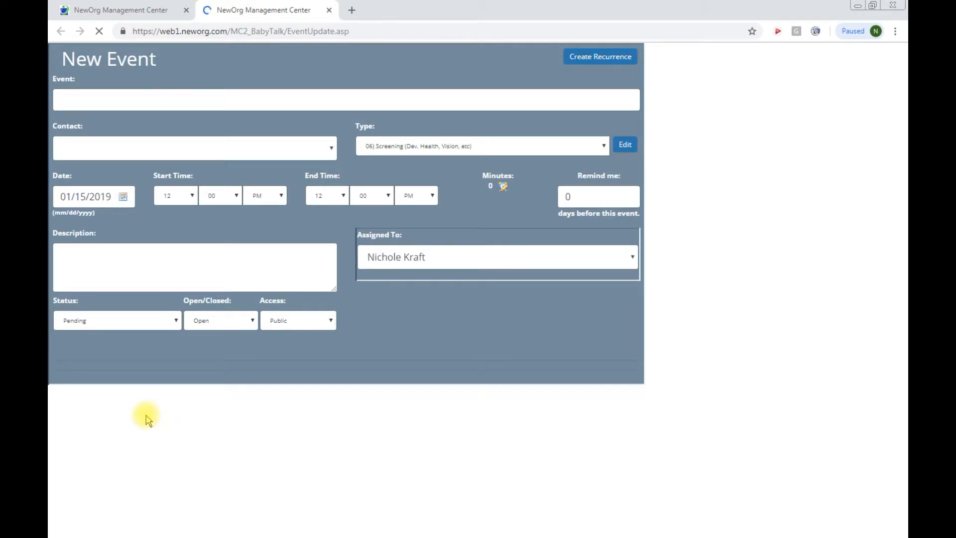
Step: Assign the child as contact, name it 'Vision Screening for' plus the child's first name, dated 01/07/2019
click(68, 148)
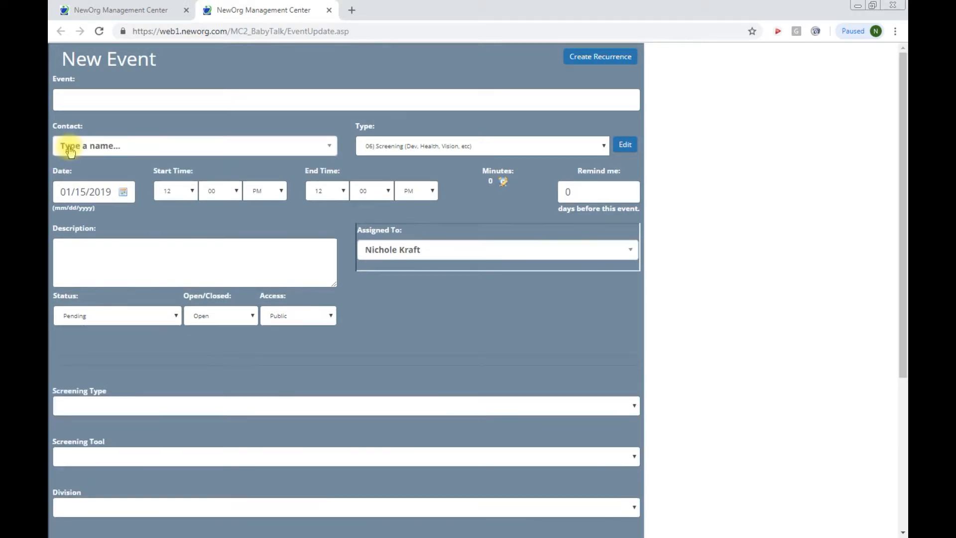
click(70, 151)
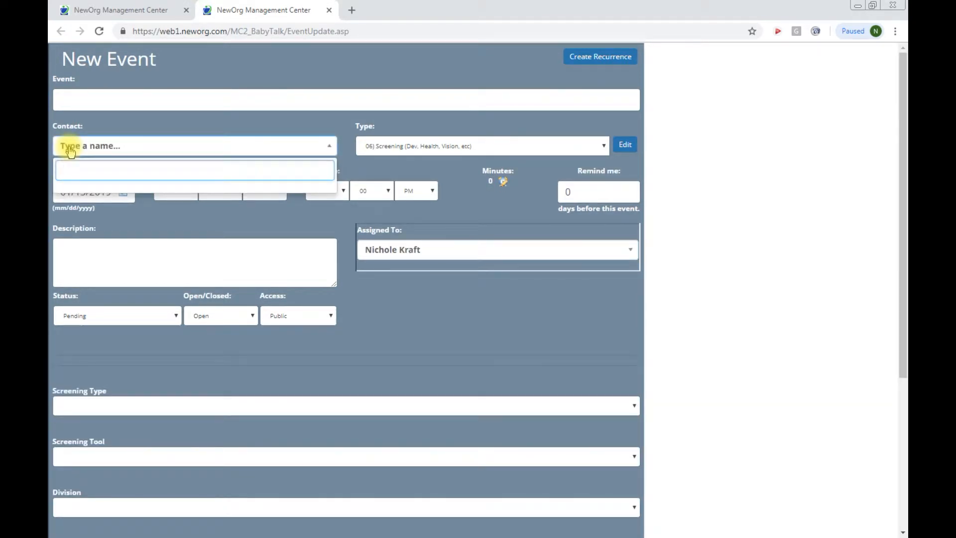
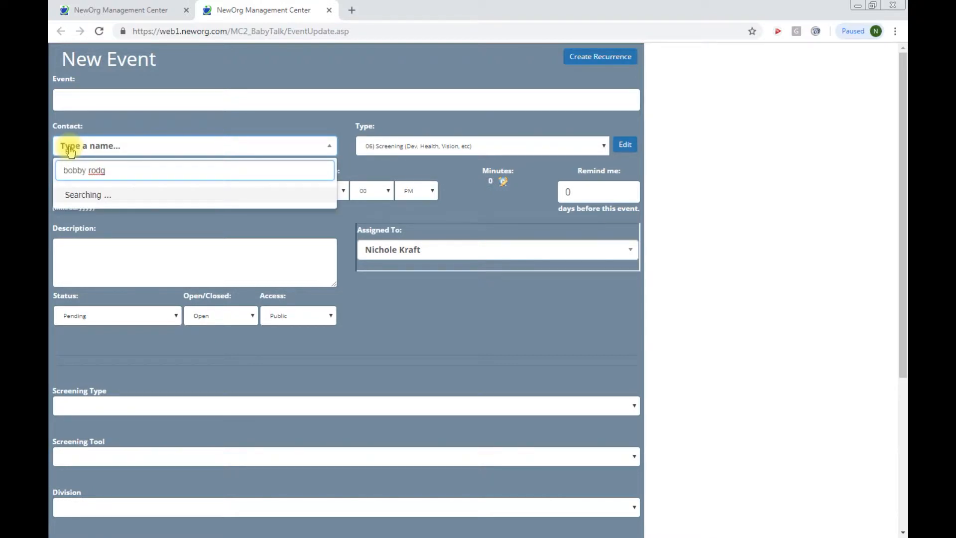
click(128, 194)
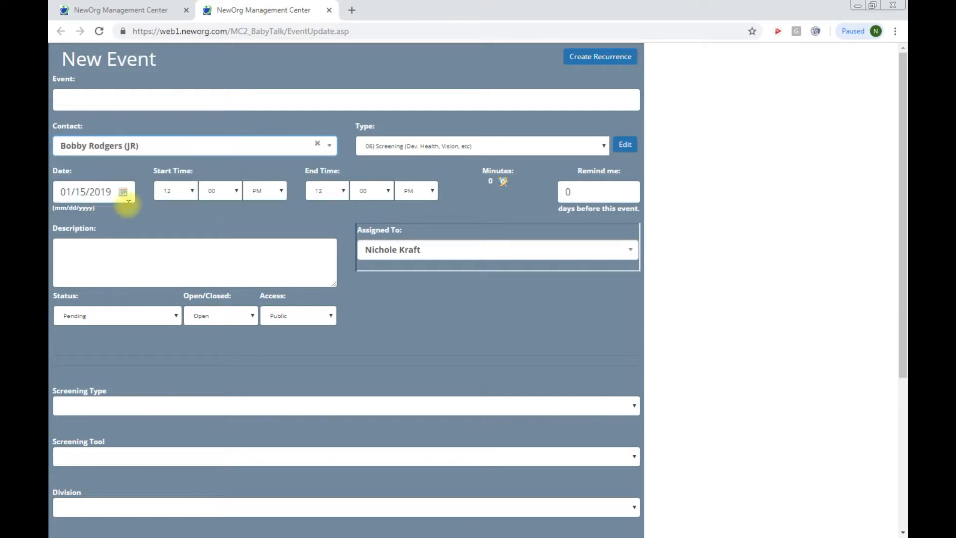
click(85, 102)
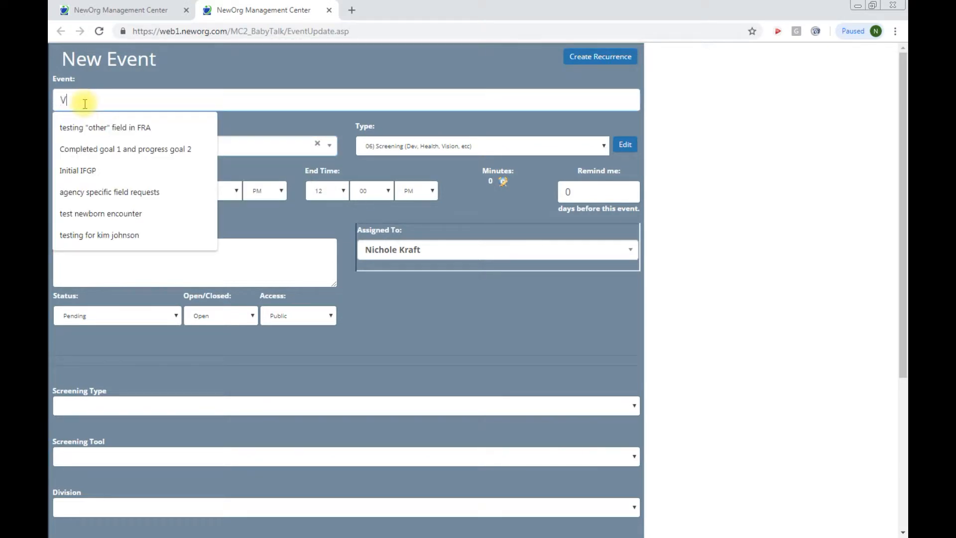
text(Vision Screening for Bobby)
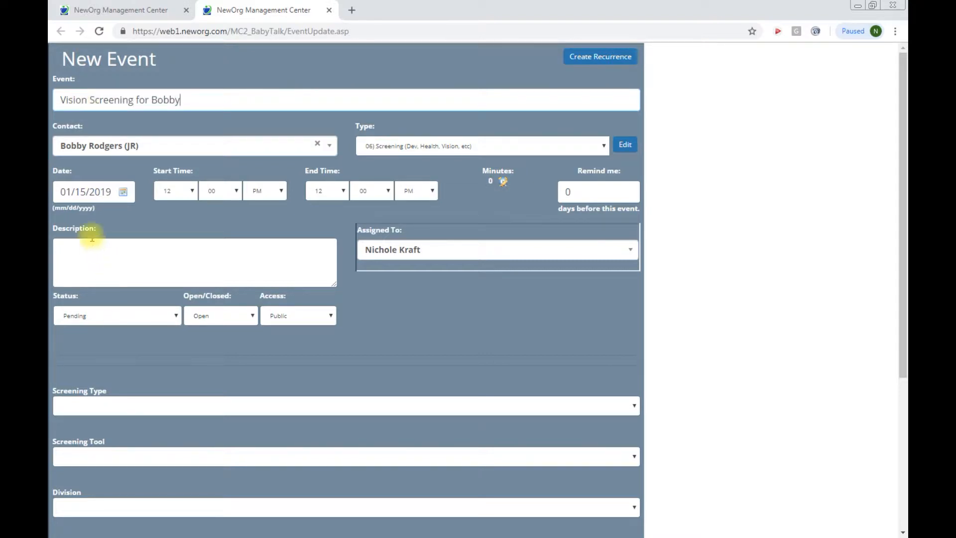
click(92, 192)
click(80, 271)
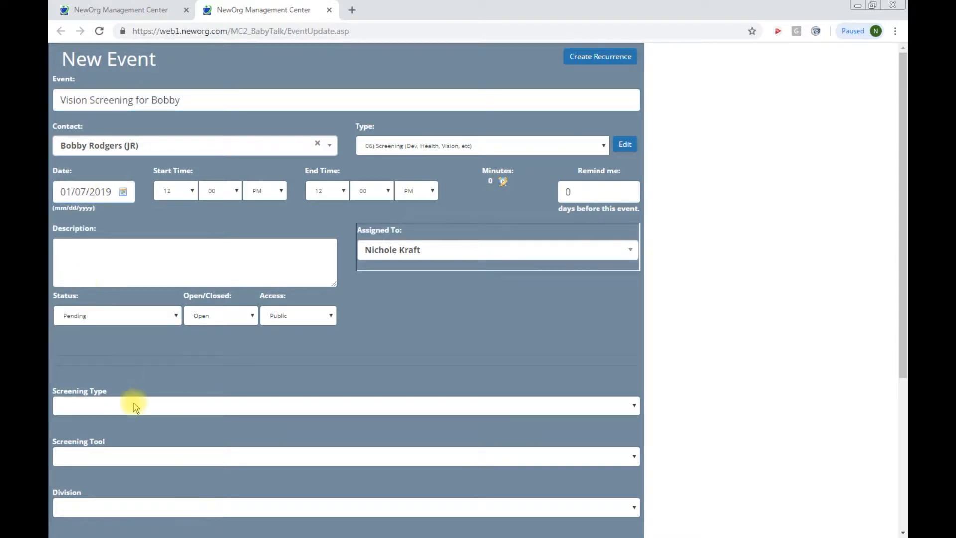
Step: Set the status to Complete and Closed with screening type Vision
click(132, 315)
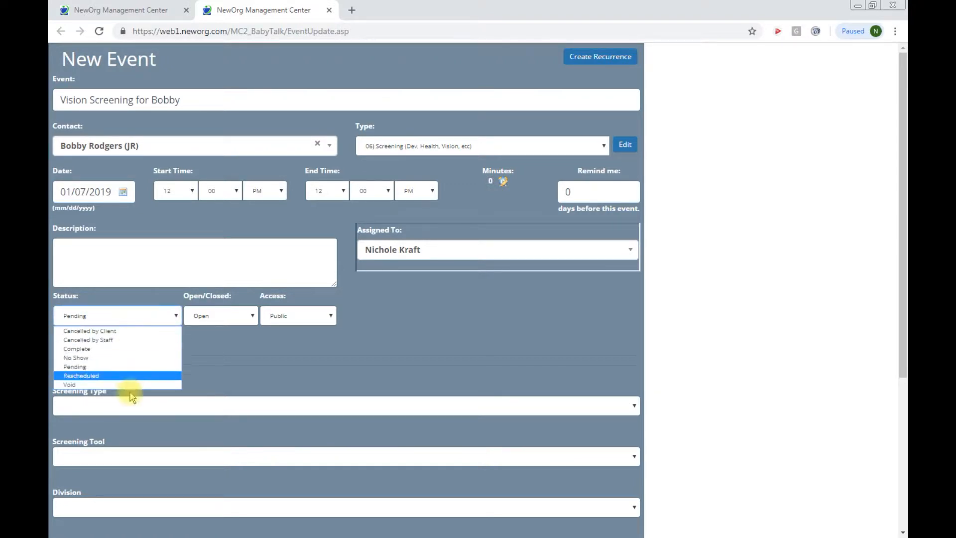
click(122, 349)
click(202, 318)
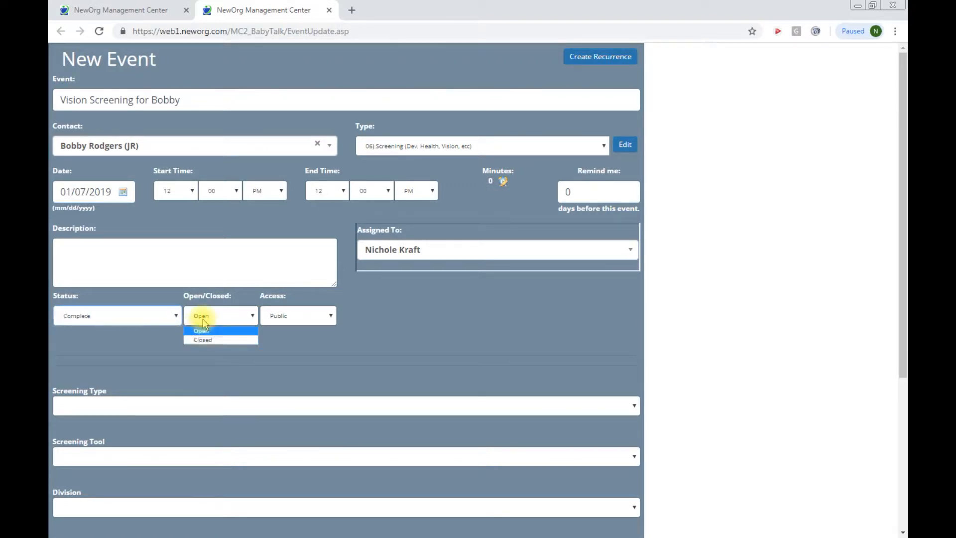
click(203, 340)
click(144, 405)
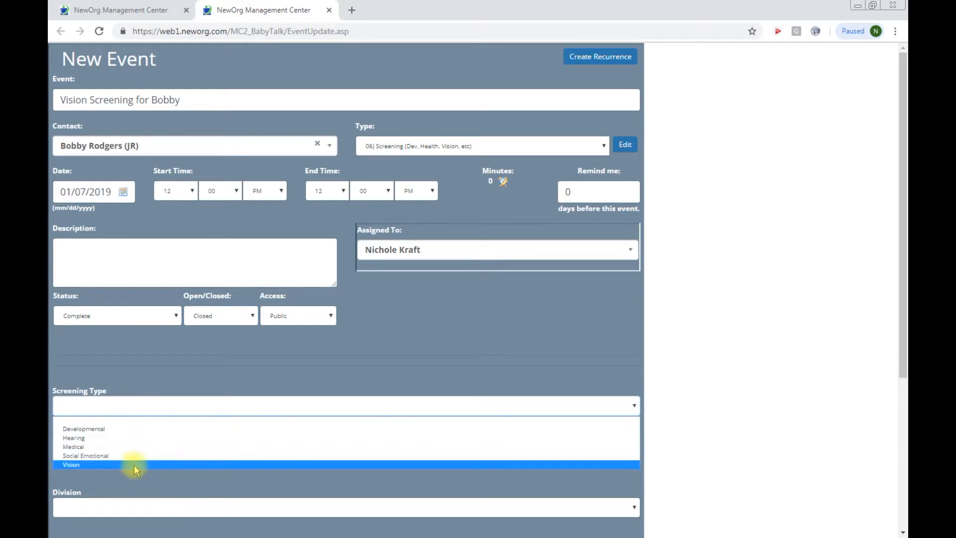
click(133, 465)
Step: Choose Functional Vision as the tool and Home Visiting as division, leaving Program blank
scroll(102, 342, down, 3)
click(95, 277)
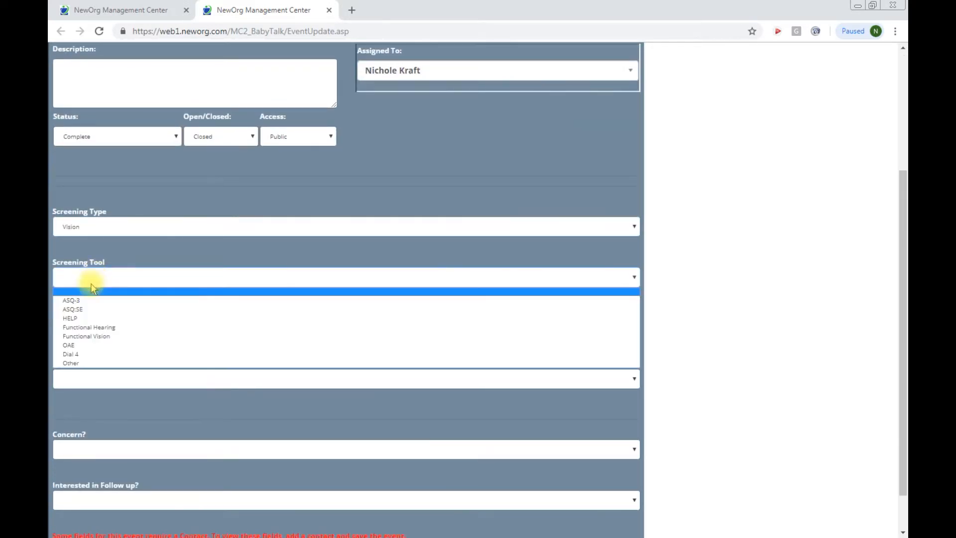
click(94, 332)
click(95, 327)
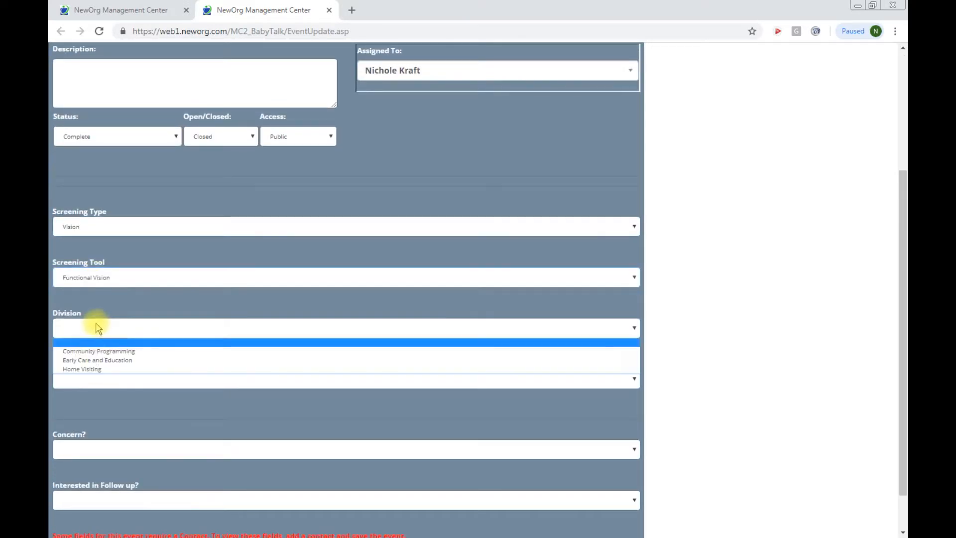
click(94, 370)
click(94, 378)
click(92, 395)
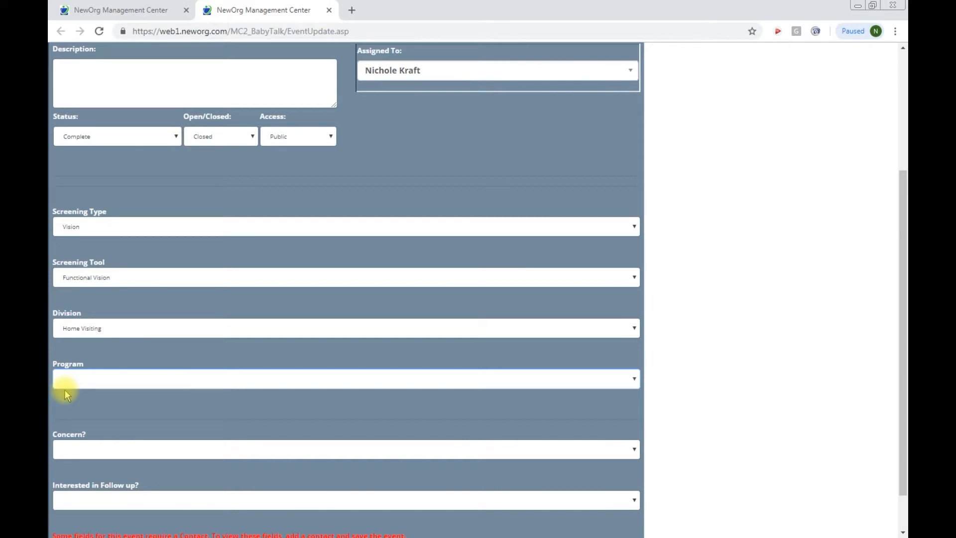
scroll(102, 394, down, 1)
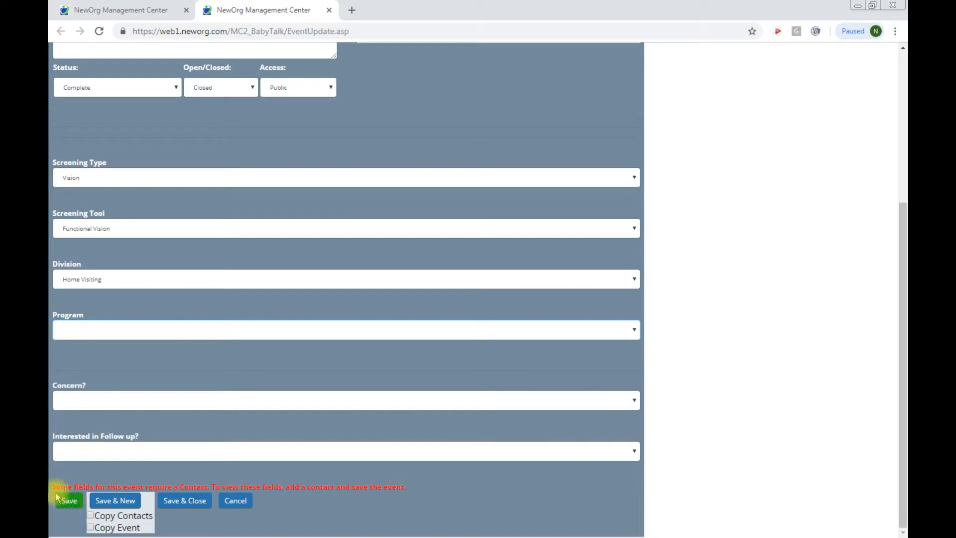
Step: Save the vision event, then set its Program to Prevention Initiative and save again
click(69, 501)
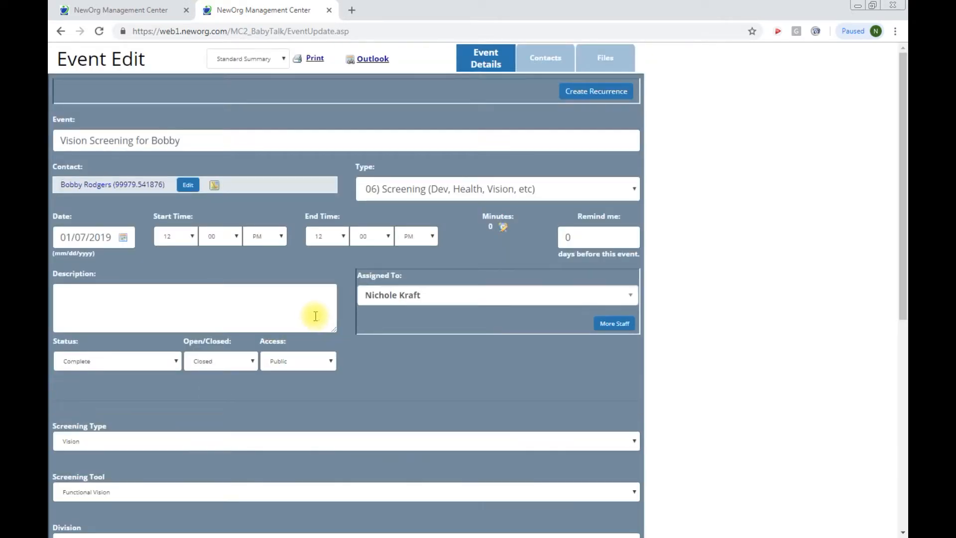
scroll(252, 377, down, 6)
click(104, 232)
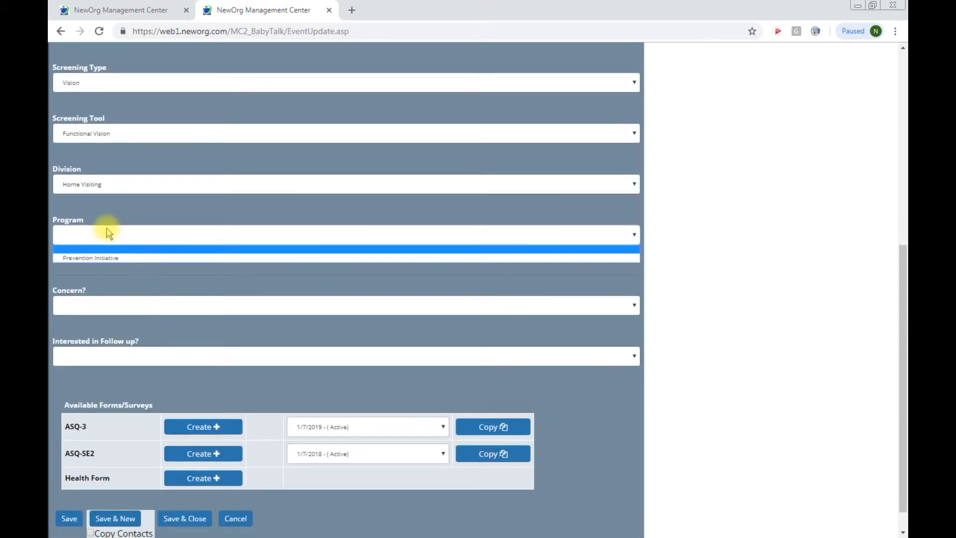
click(100, 258)
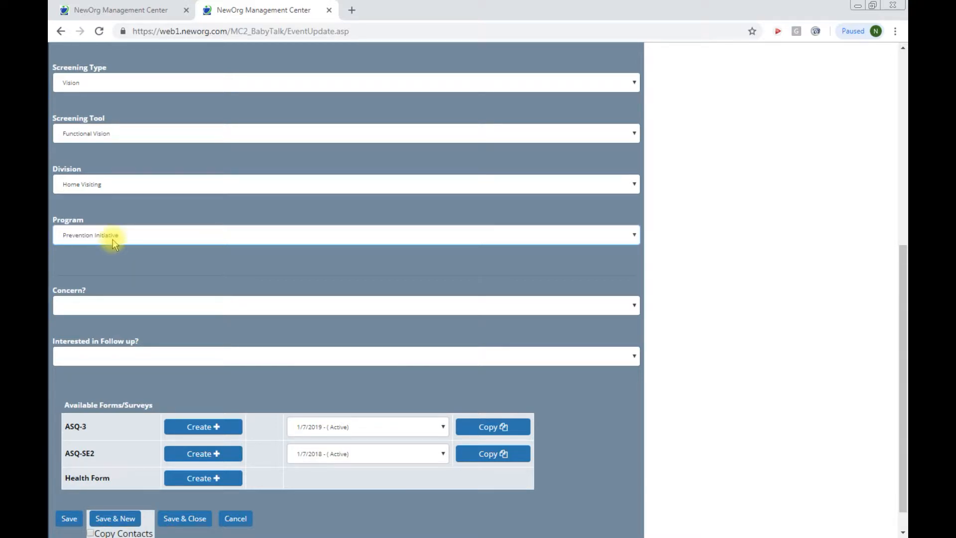
click(70, 518)
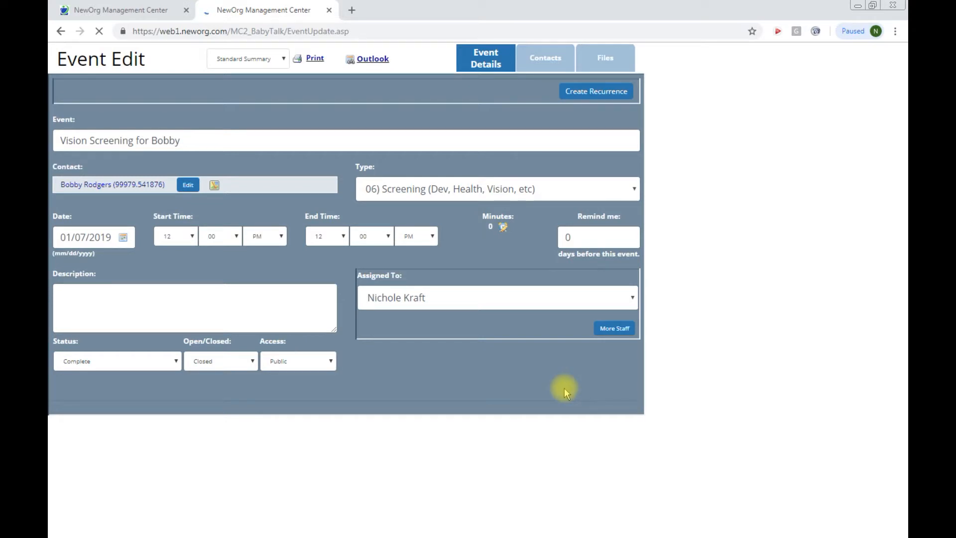
click(352, 11)
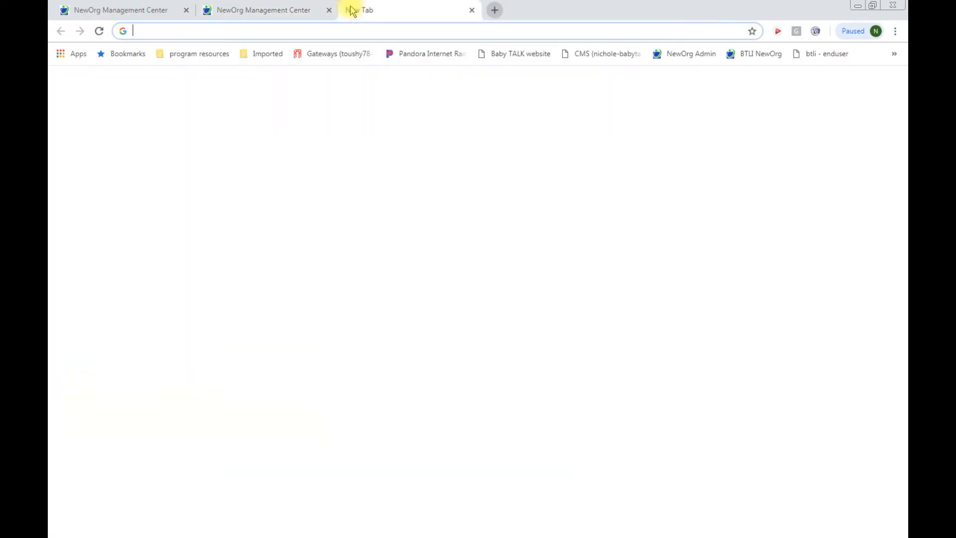
click(513, 54)
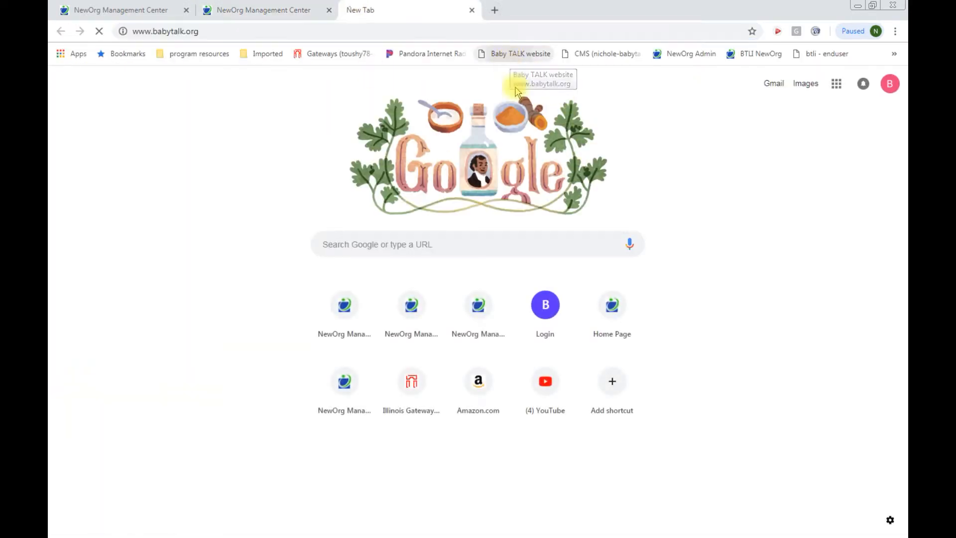
mouse_move(463, 136)
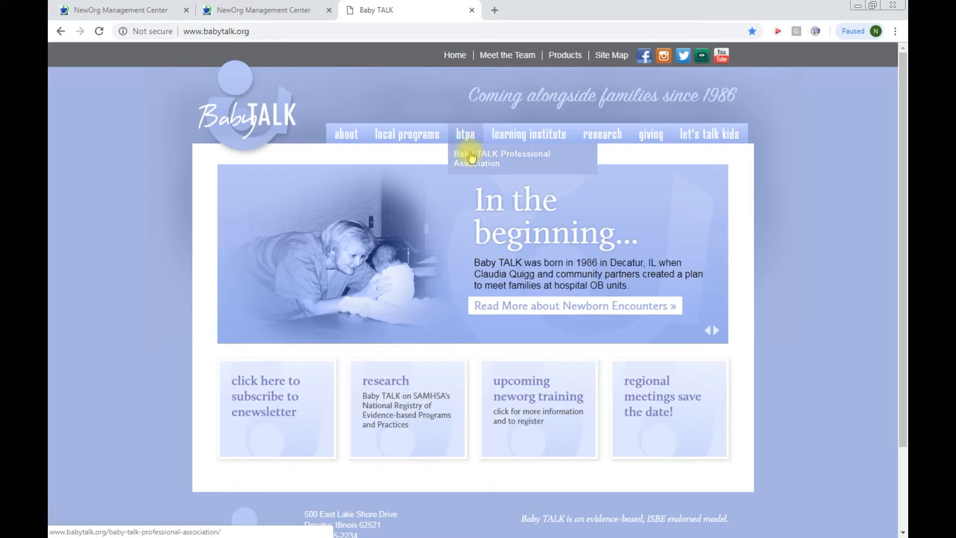
click(471, 157)
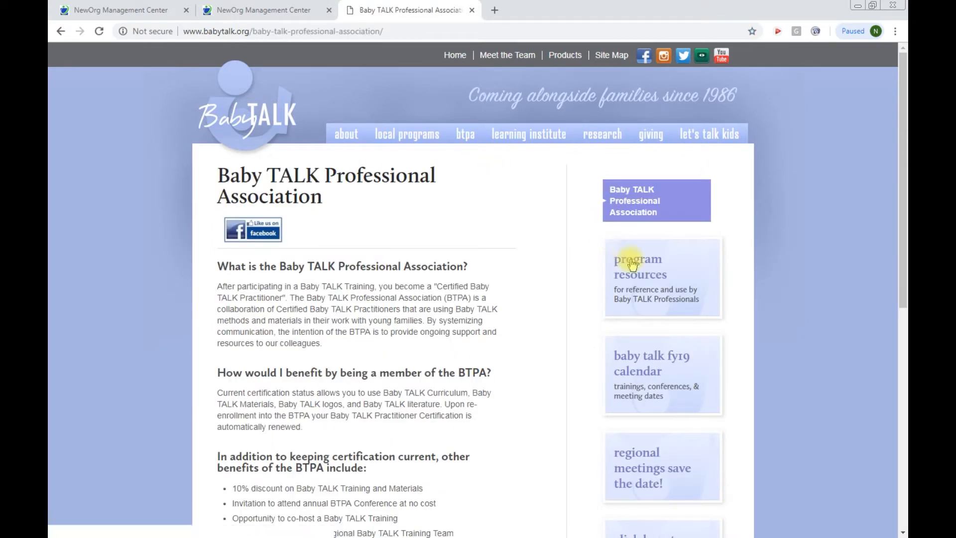
click(634, 263)
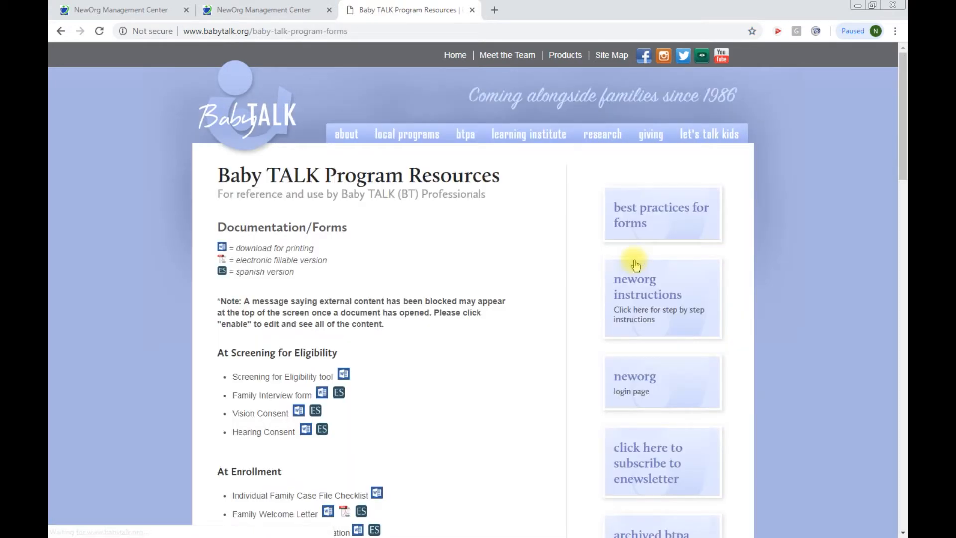
scroll(534, 359, down, 7)
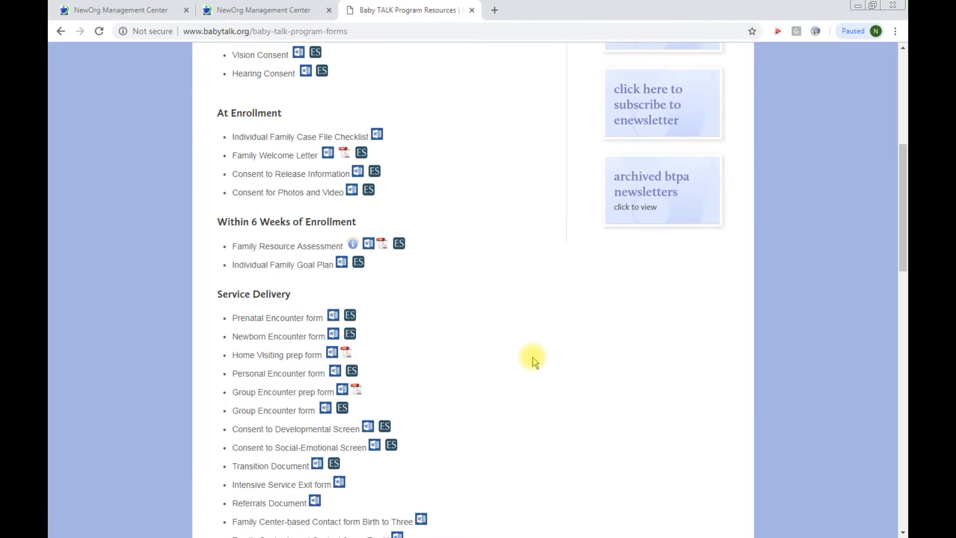
scroll(533, 360, down, 5)
scroll(533, 360, down, 4)
scroll(531, 362, up, 4)
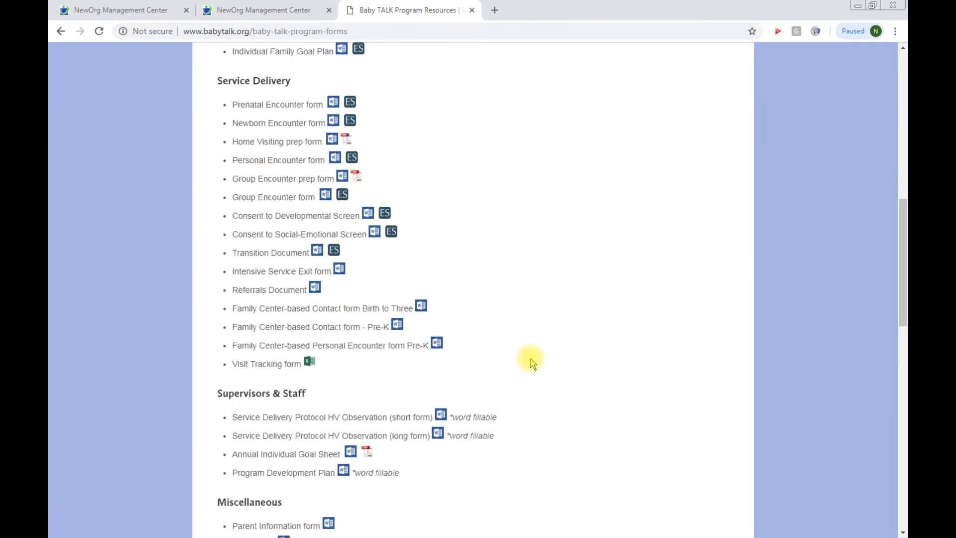
scroll(396, 307, up, 4)
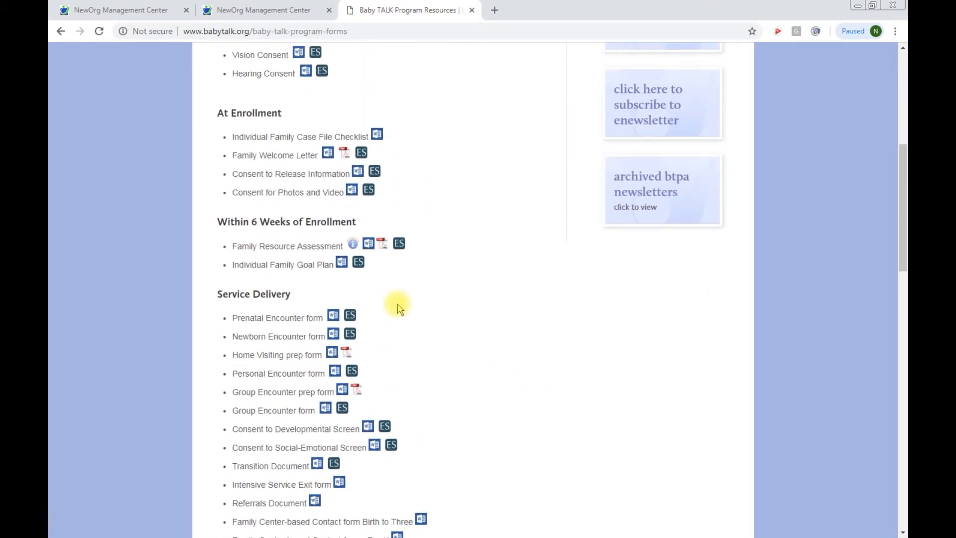
scroll(396, 307, up, 4)
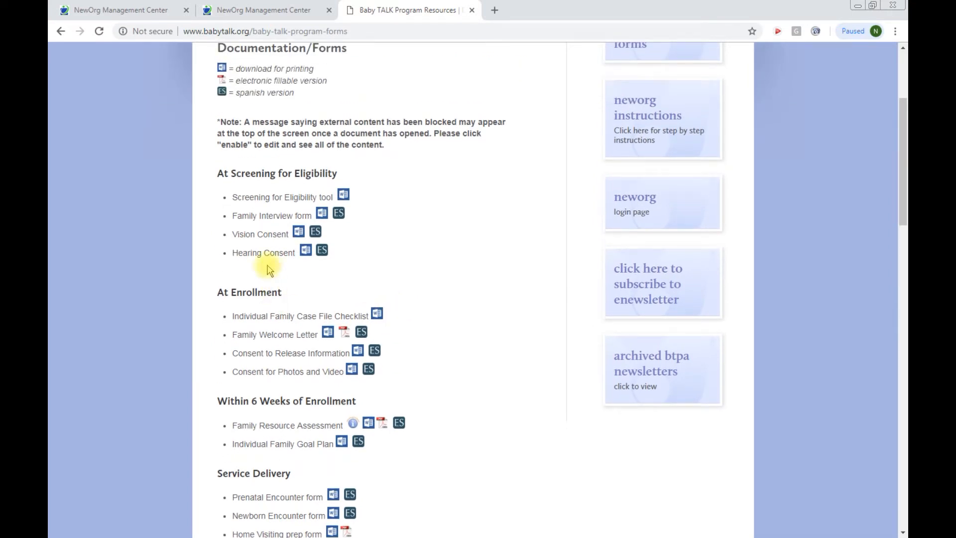
click(471, 10)
Step: Save and close the vision event, then start a 06) Screening event from the mother's contact record
scroll(438, 259, down, 8)
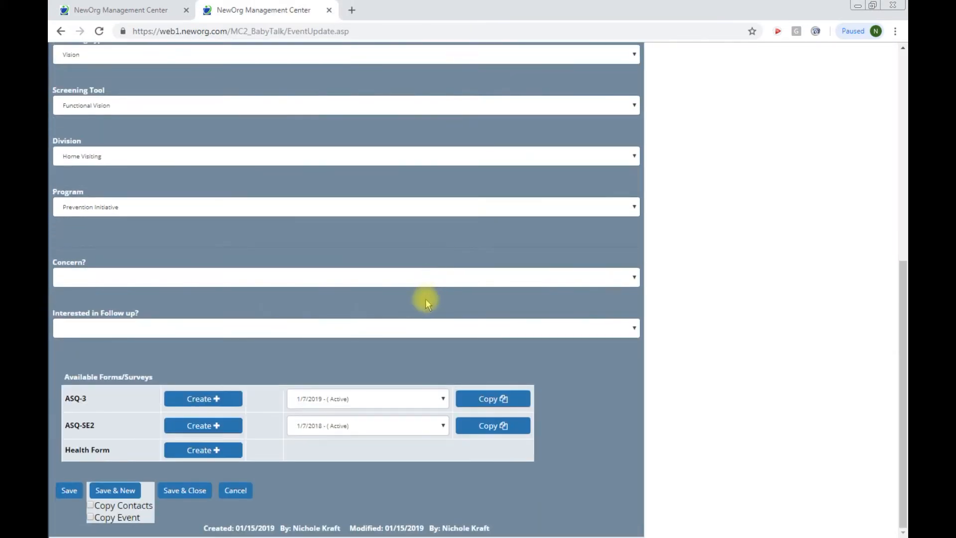
click(184, 489)
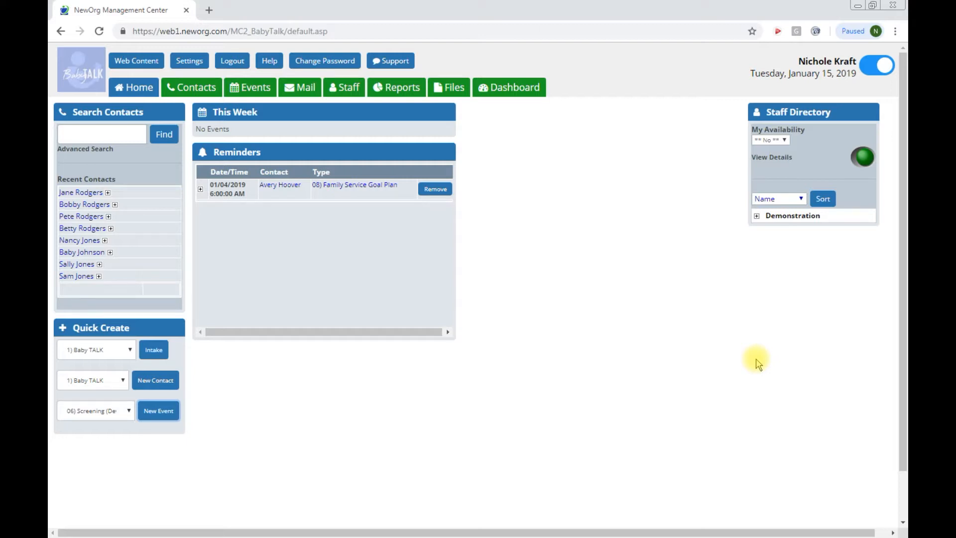
click(203, 90)
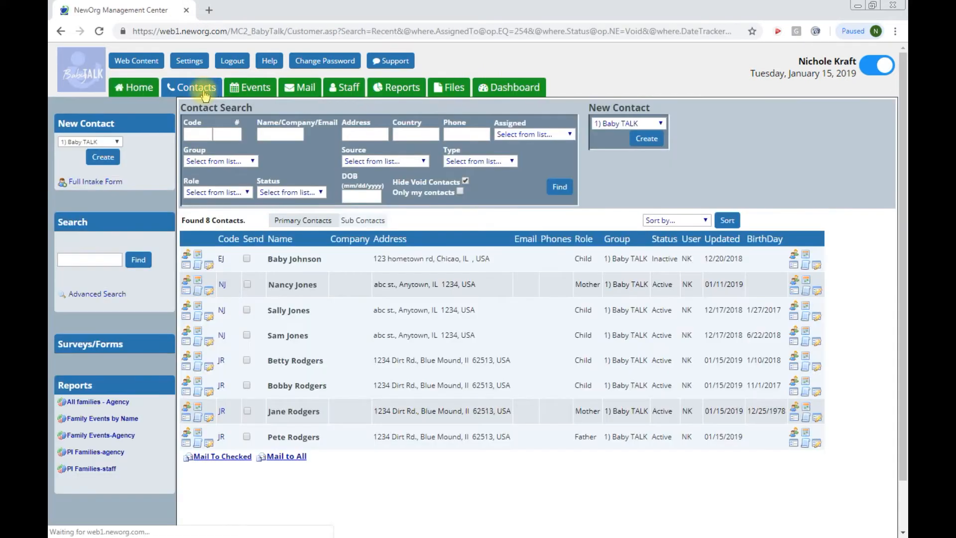
click(295, 412)
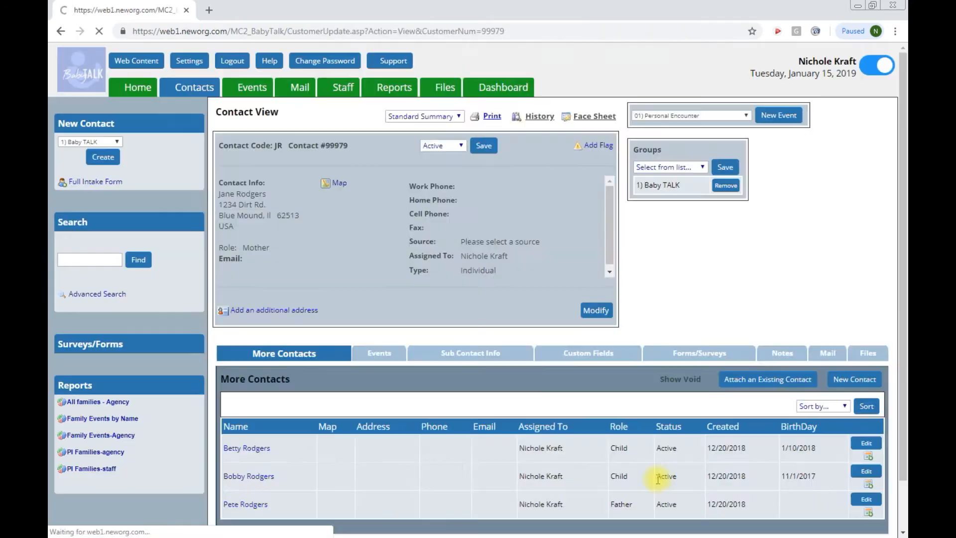
click(708, 123)
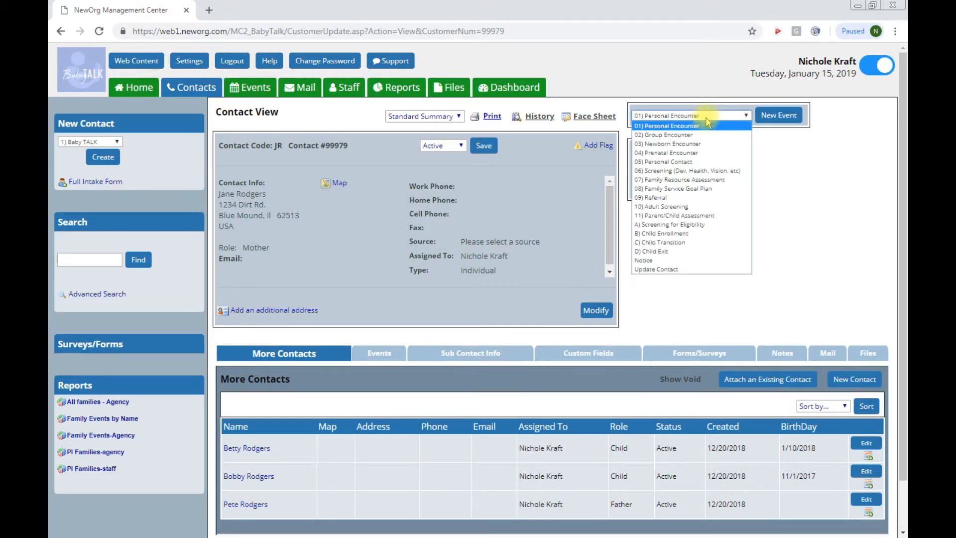
click(697, 170)
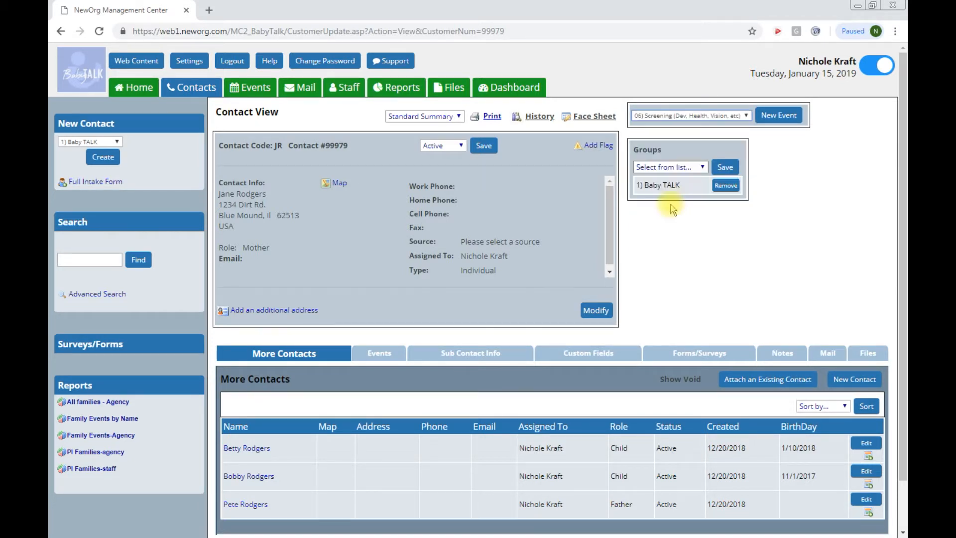
click(779, 119)
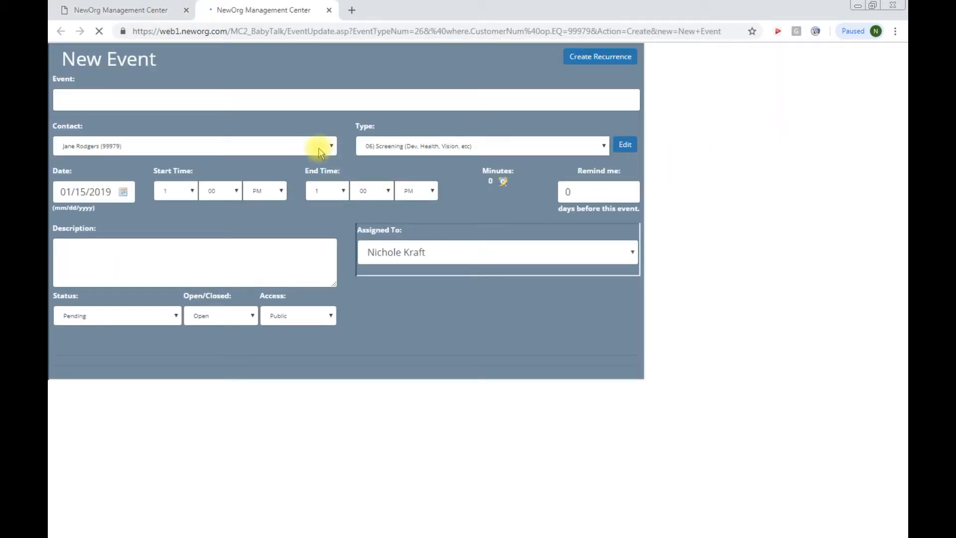
Step: Make the child the event's contact and give the event his medical screening title
click(318, 148)
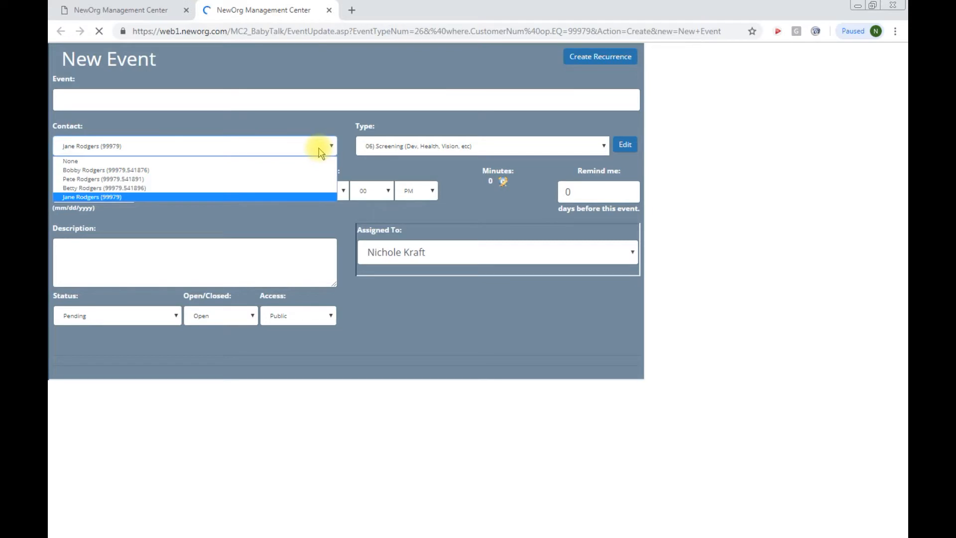
click(304, 171)
click(103, 97)
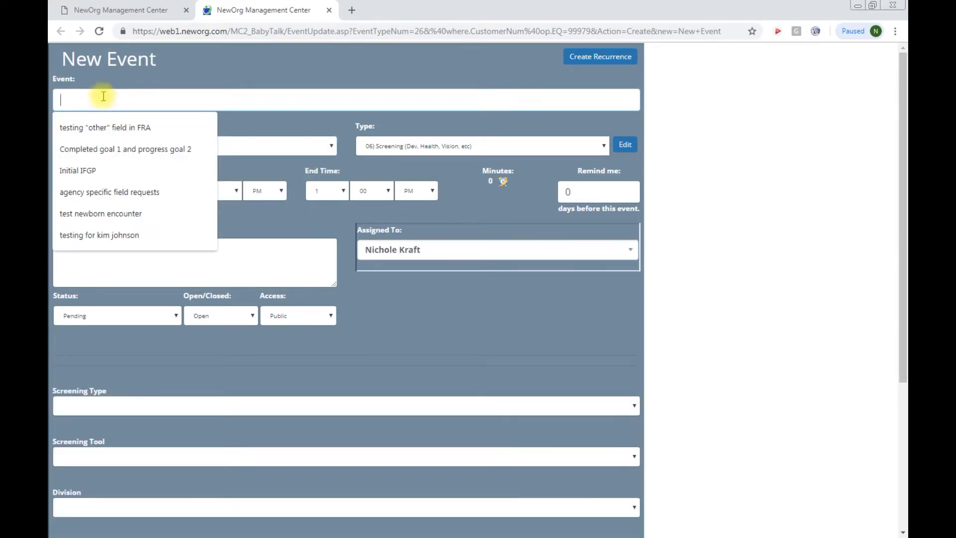
text(B)
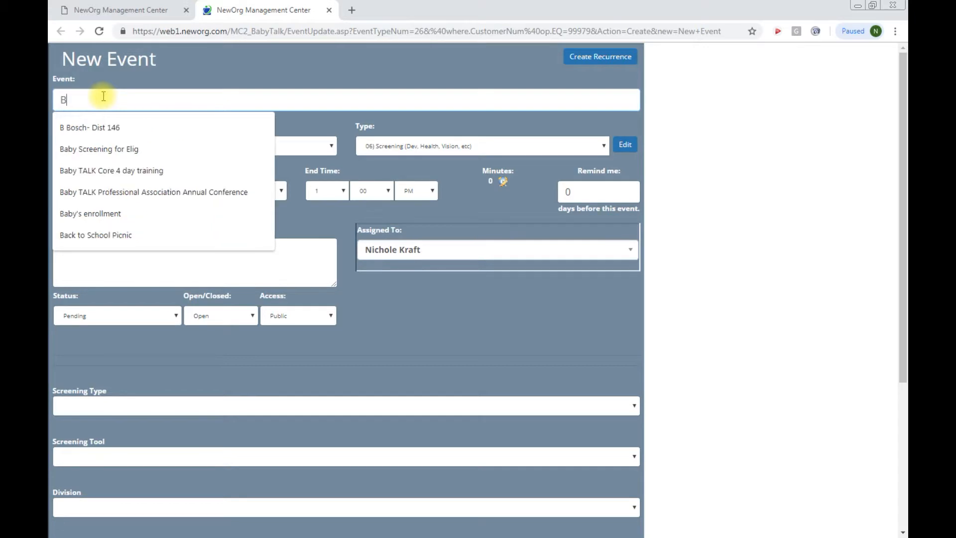
text(obby's Medical Screening)
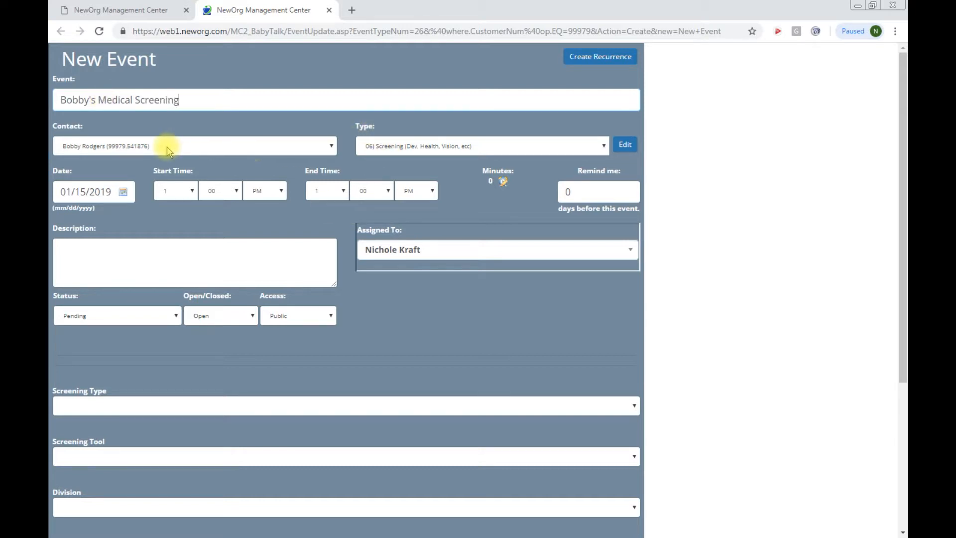
Step: Date the event 01/07/2019 and set its status to Complete
click(123, 192)
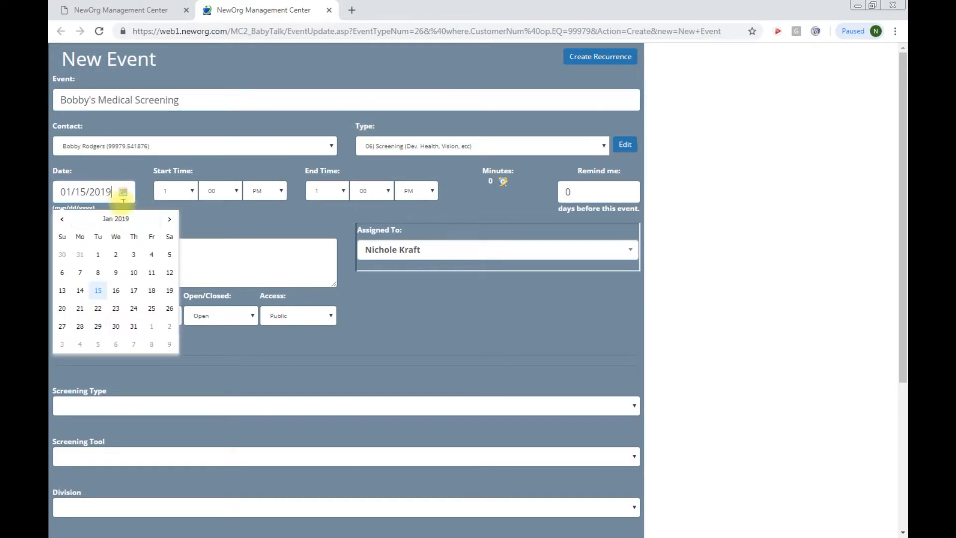
click(80, 272)
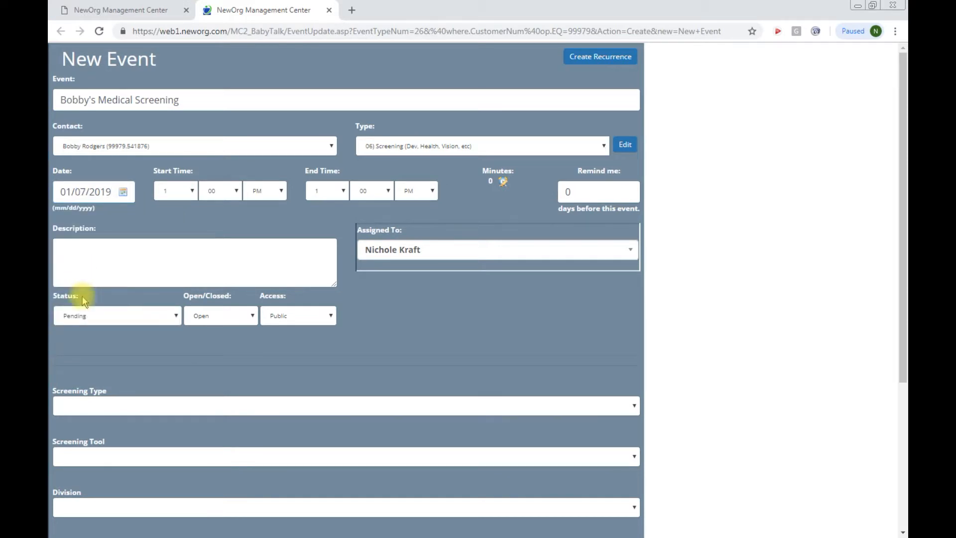
click(109, 315)
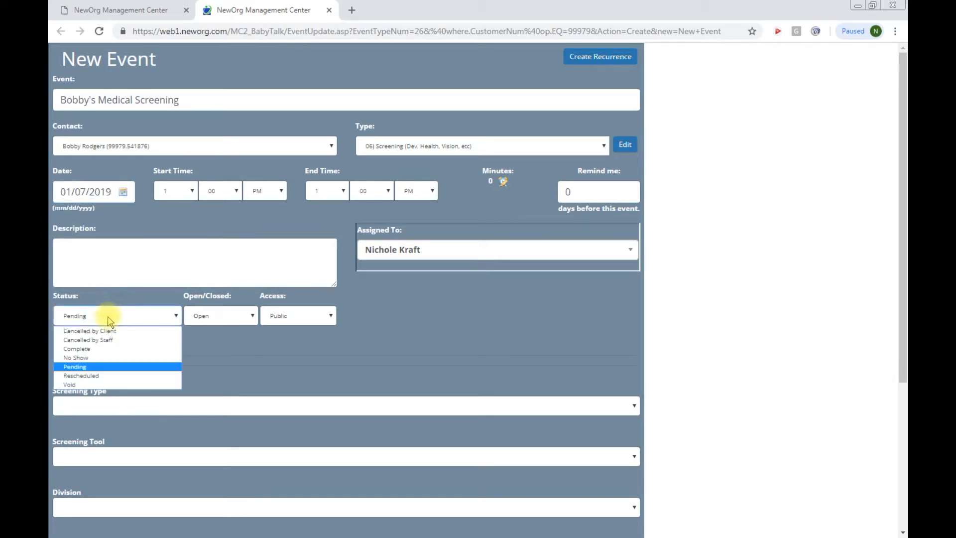
click(118, 349)
click(196, 315)
Step: Mark the event Closed, with screening type Medical, tool Other, division Home Visiting, program Prevention Initiative
click(204, 335)
scroll(127, 383, down, 4)
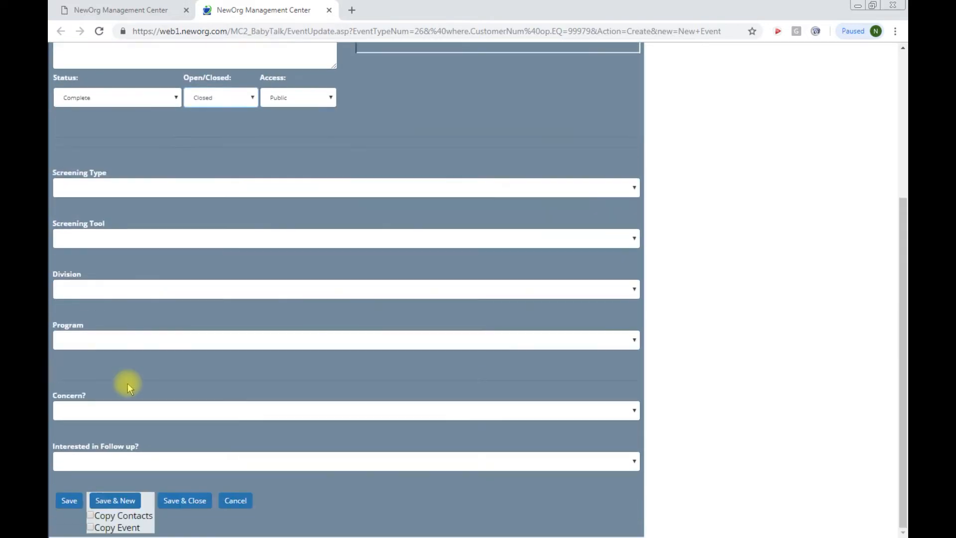
click(90, 187)
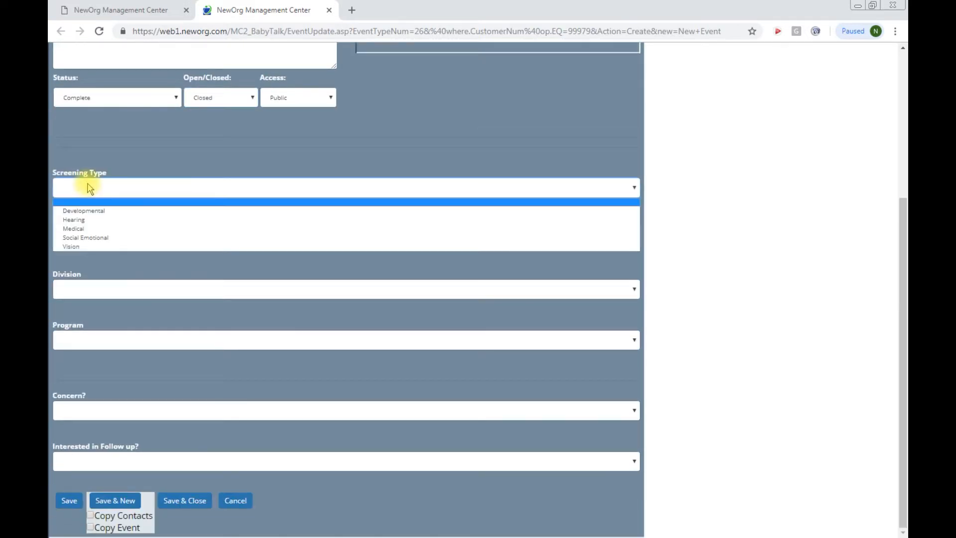
click(96, 229)
click(92, 239)
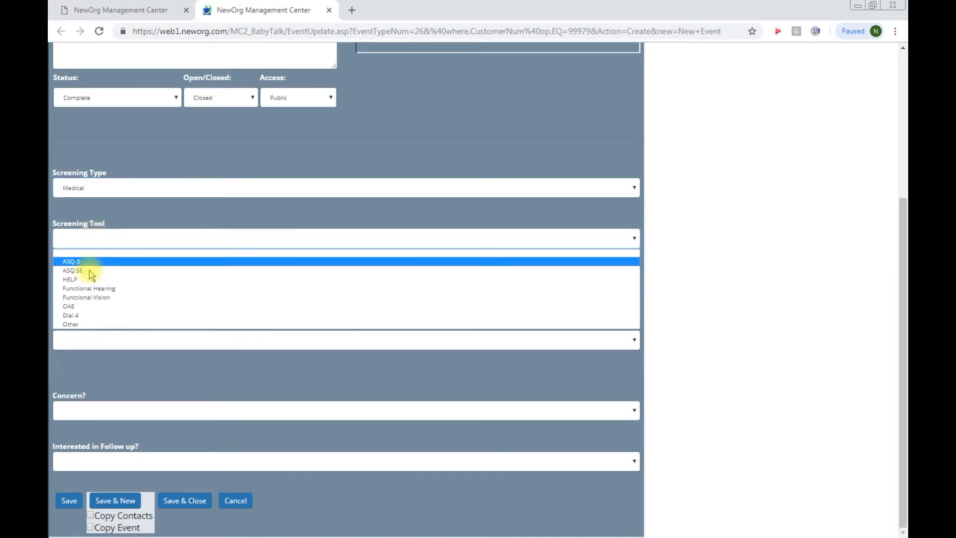
click(100, 325)
click(96, 289)
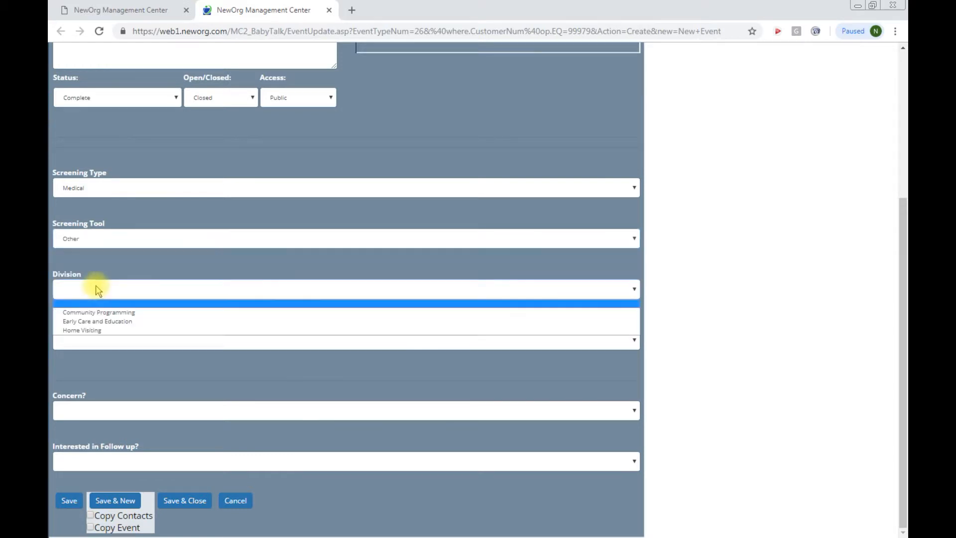
click(97, 330)
click(97, 343)
click(96, 352)
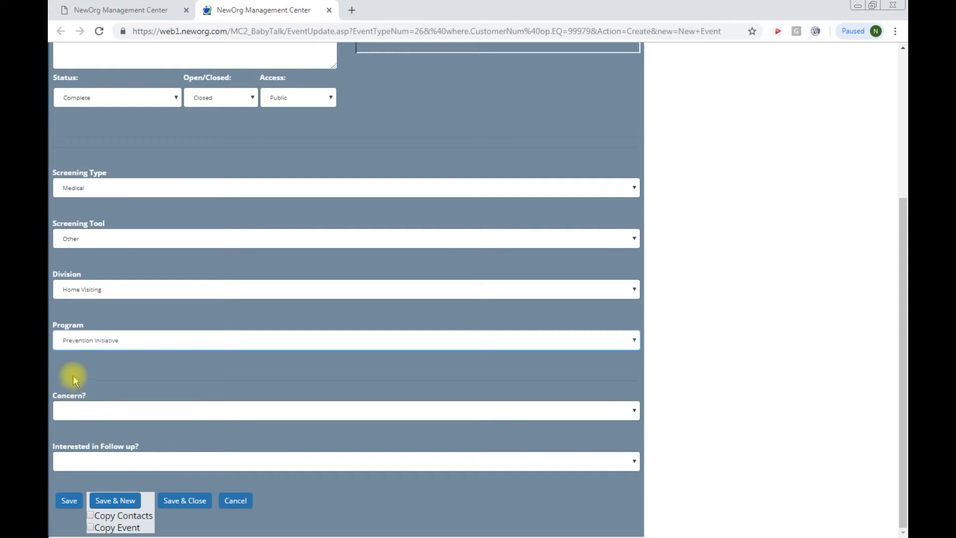
Step: Keep Other as the screening tool, leave concern and follow-up blank, and save the event
click(121, 239)
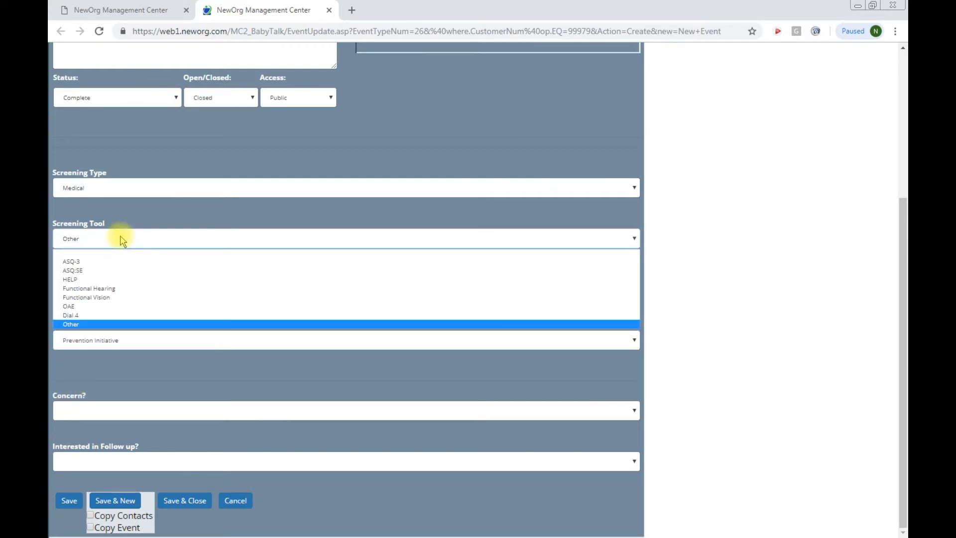
key(Up)
key(Up)
key(Up)
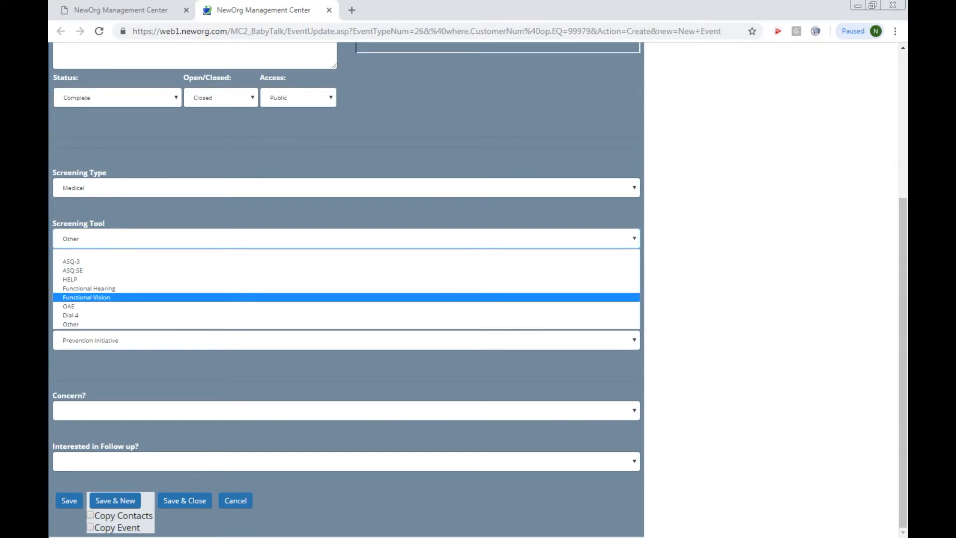
key(Escape)
click(157, 239)
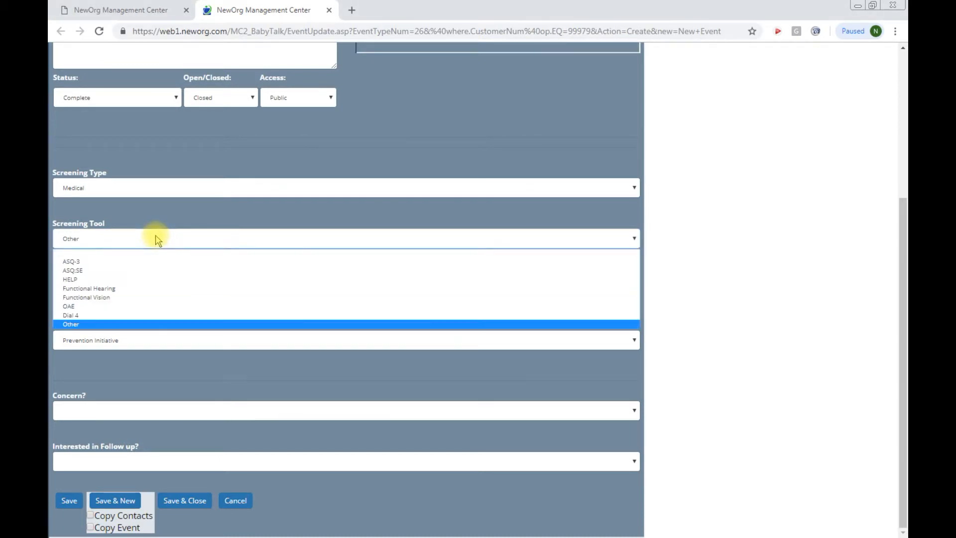
click(138, 324)
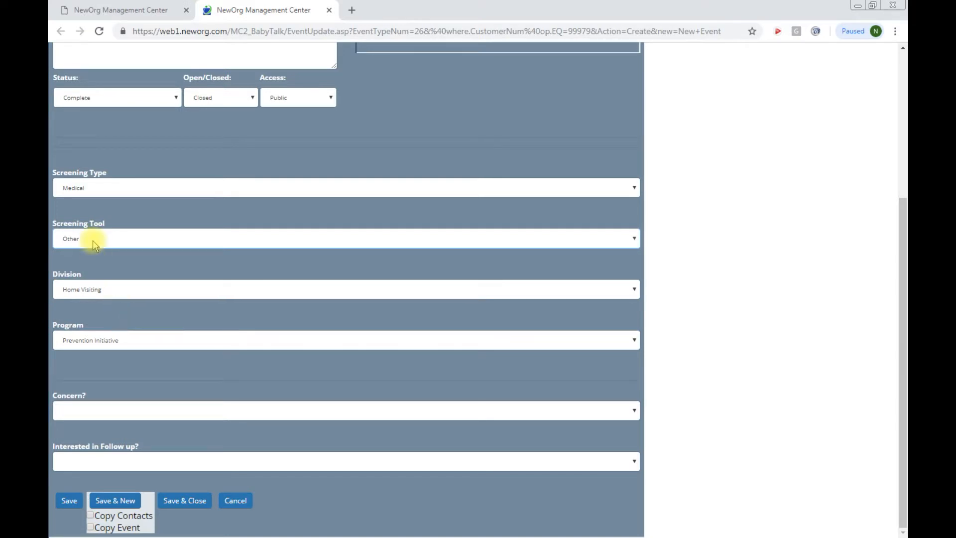
click(99, 411)
click(97, 411)
click(110, 468)
click(108, 467)
click(68, 500)
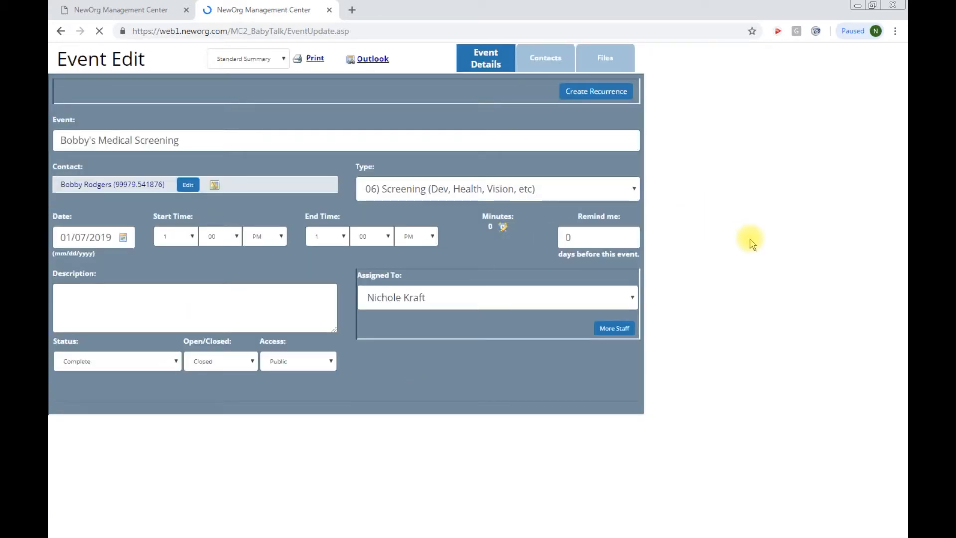
Step: Create a Health Form for the event with autosave on and date 1/7/2019
scroll(737, 256, down, 8)
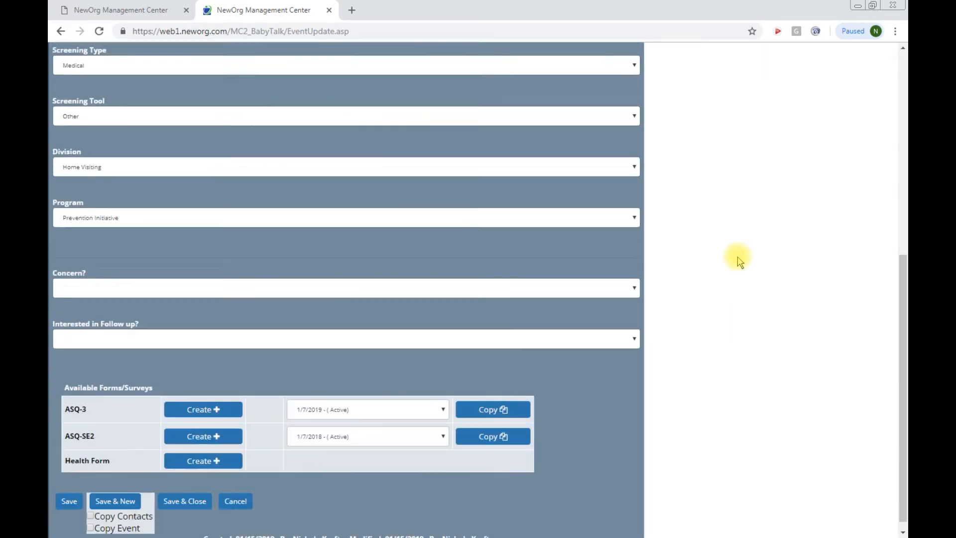
click(206, 455)
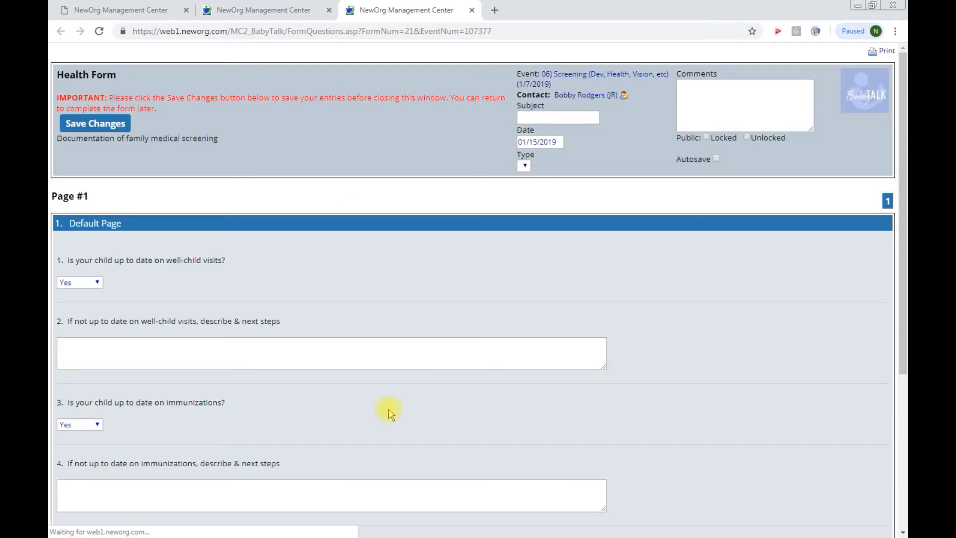
click(716, 158)
drag(558, 142, 504, 144)
text(1/7/2019)
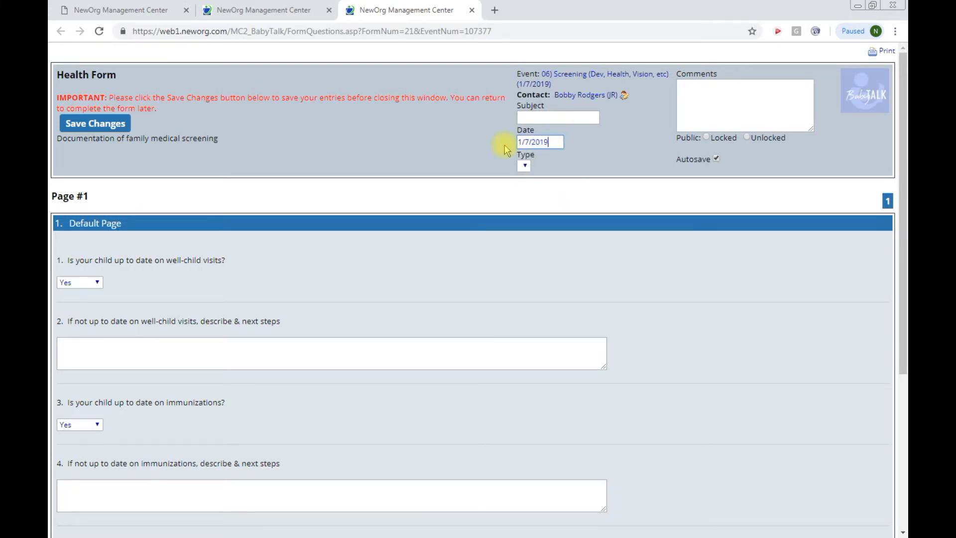
Step: Keep Yes for well-child visits, finish and save the Health Form, and close its tab
click(97, 283)
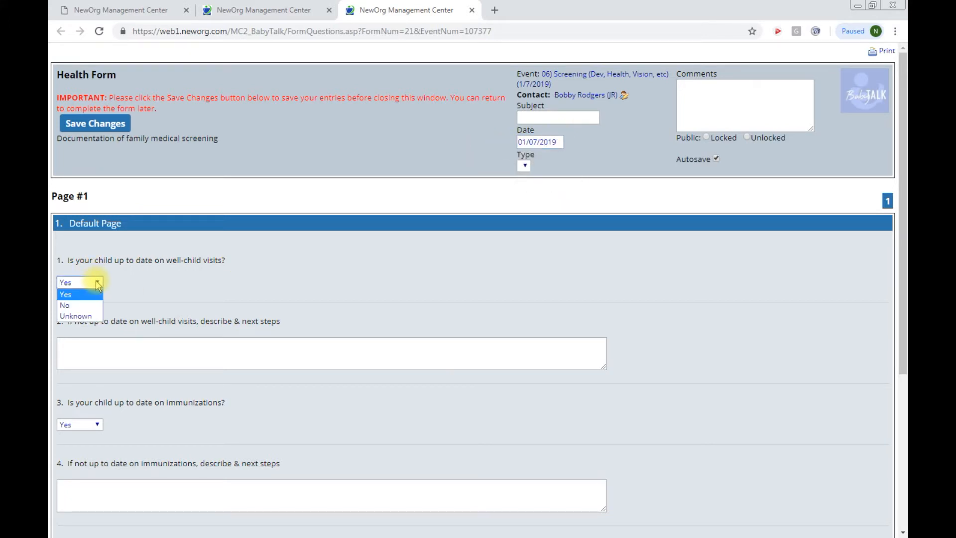
click(75, 294)
scroll(285, 306, down, 3)
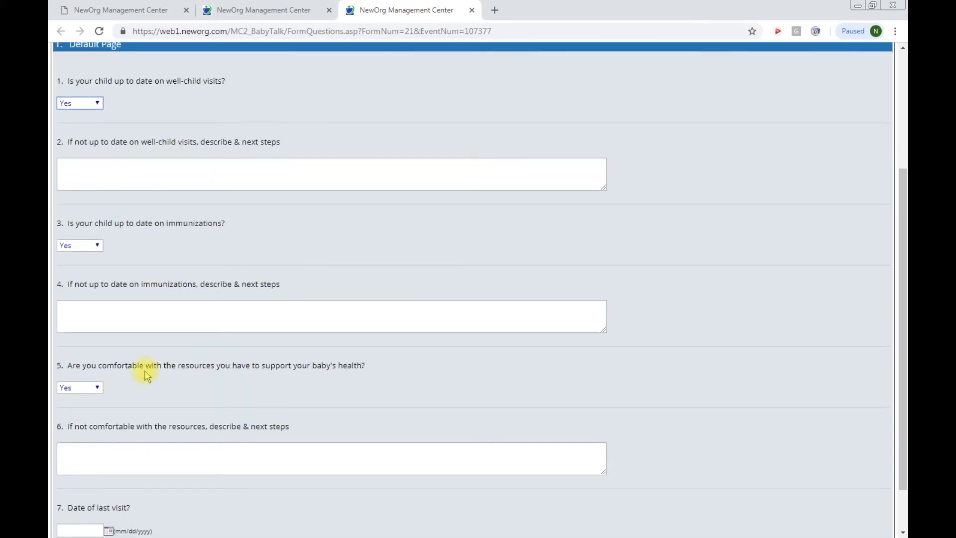
scroll(154, 398, down, 2)
click(131, 517)
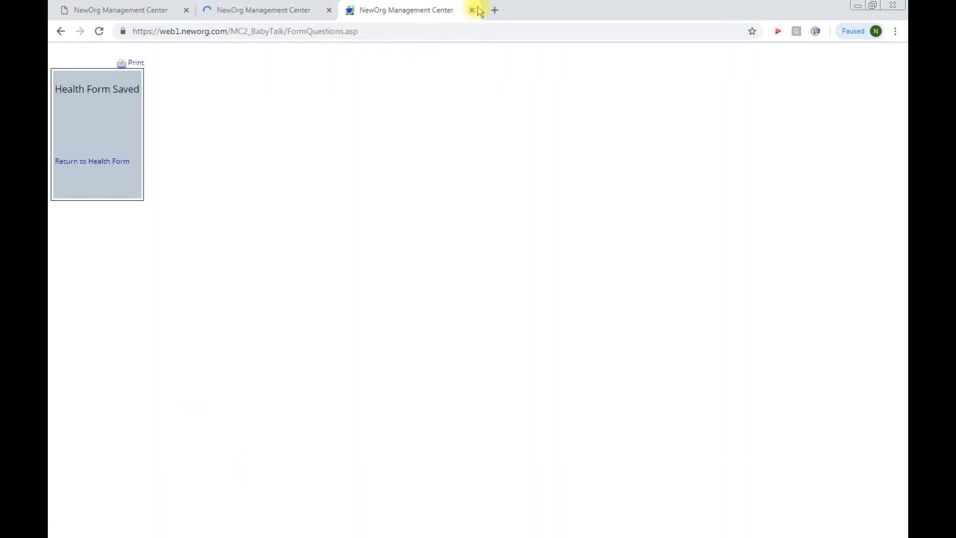
click(472, 10)
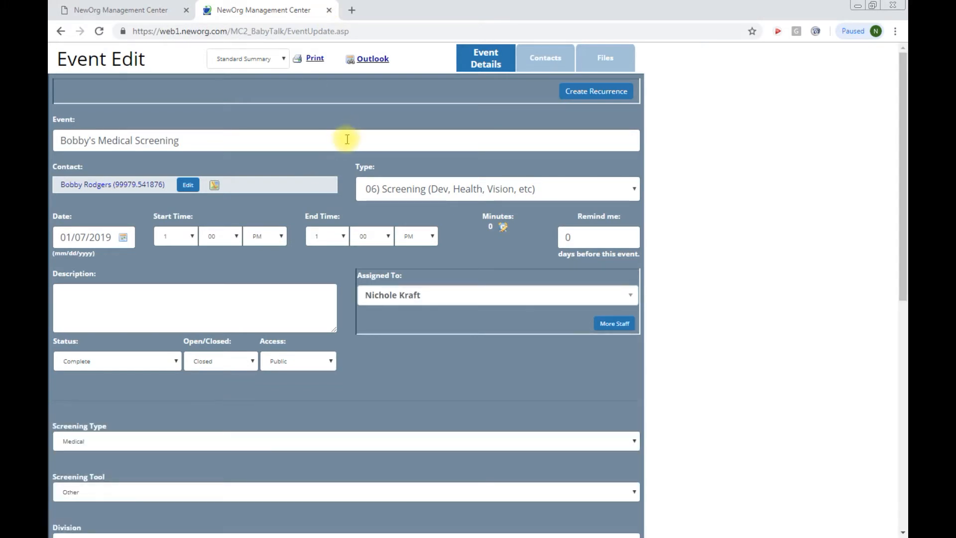
Step: Save and close the screening event, then review the contact's list of events
scroll(345, 144, down, 7)
click(183, 524)
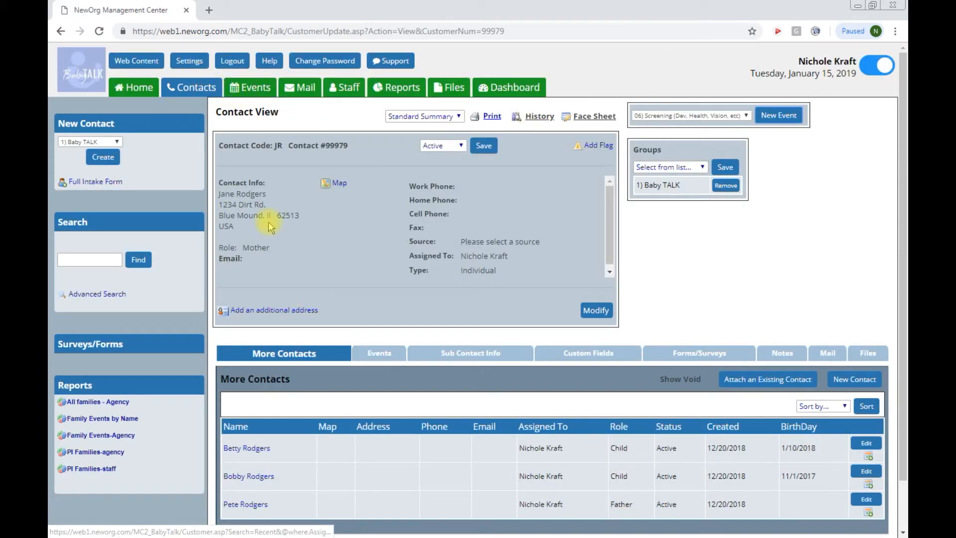
click(384, 355)
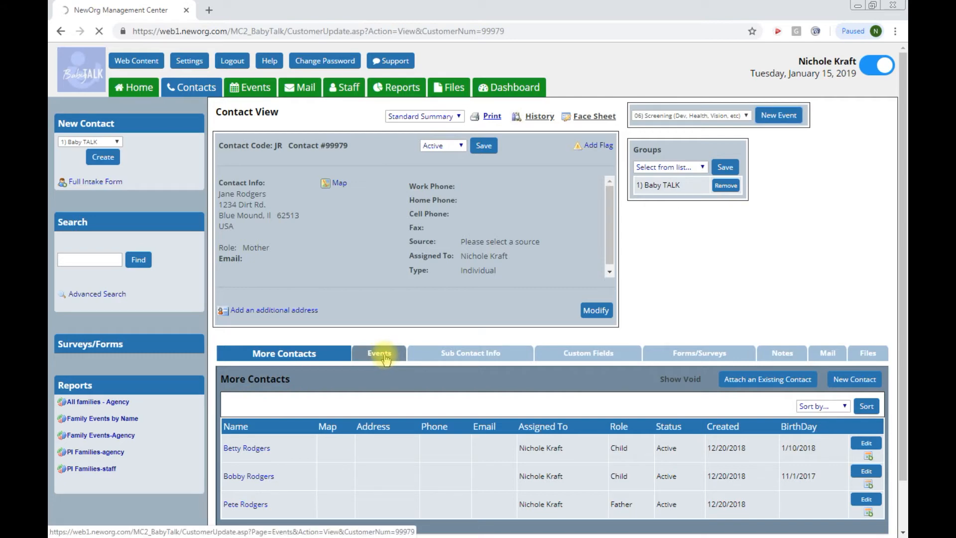
scroll(385, 359, down, 4)
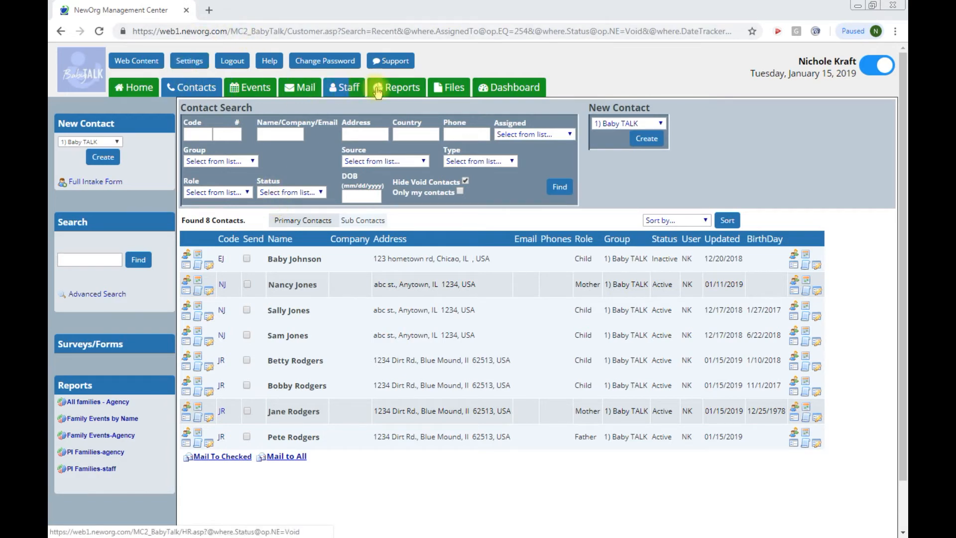
Step: Open the Screening Assess History report from the Clients group in Reports
click(407, 90)
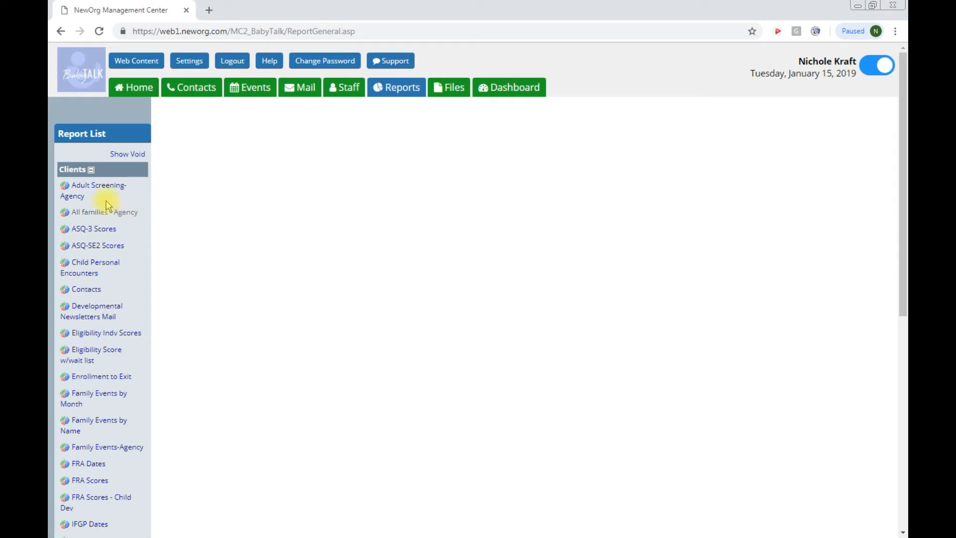
click(82, 169)
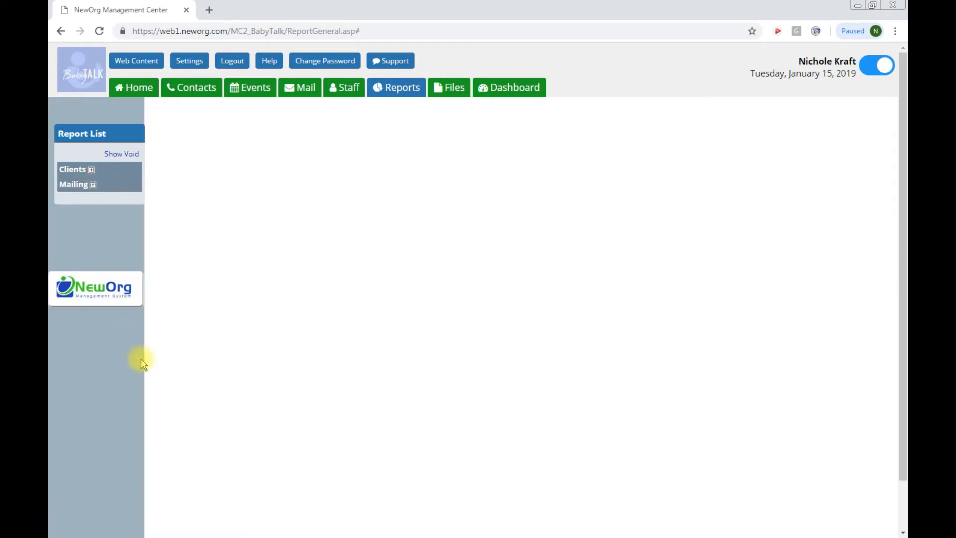
click(91, 169)
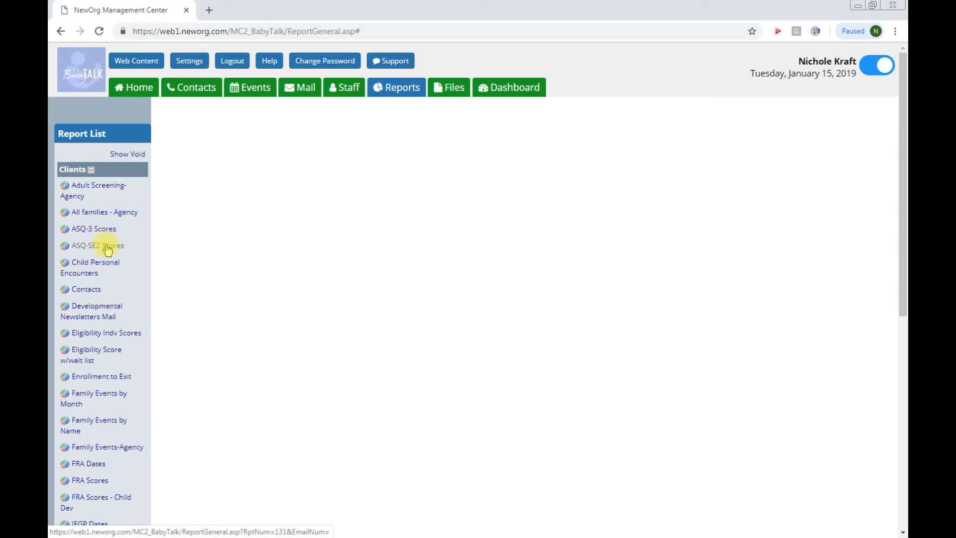
scroll(119, 261, down, 7)
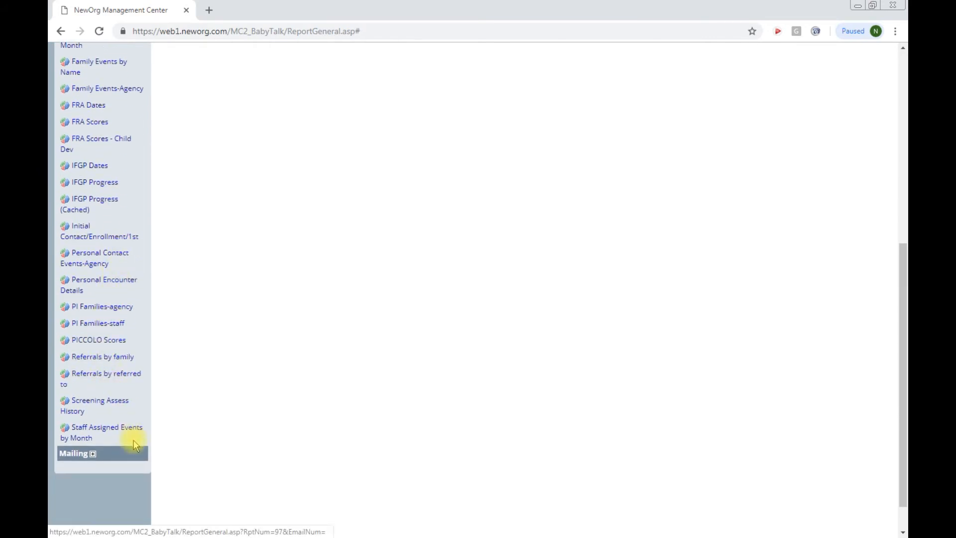
click(100, 404)
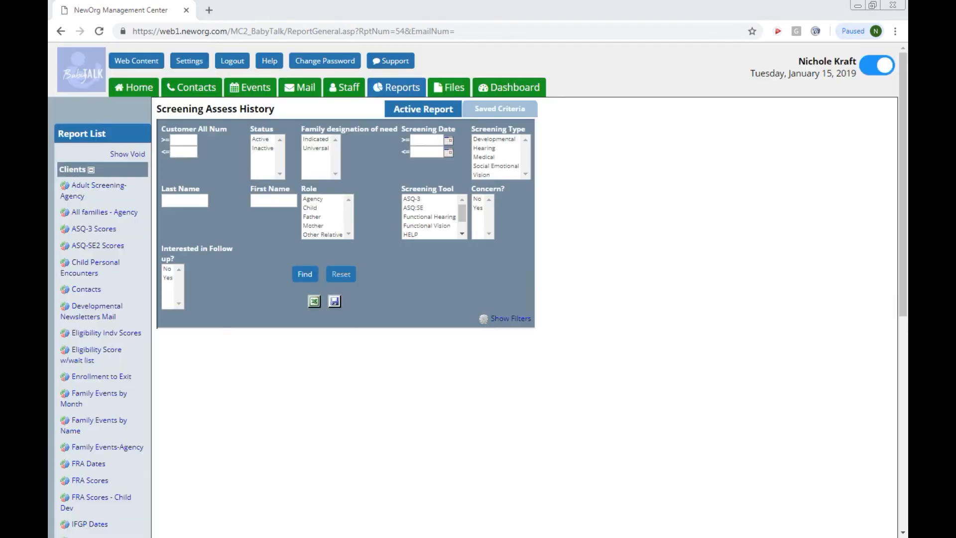
Step: Filter the Screening Assess History report by the child's last and first name, with no screening tool filter
click(188, 202)
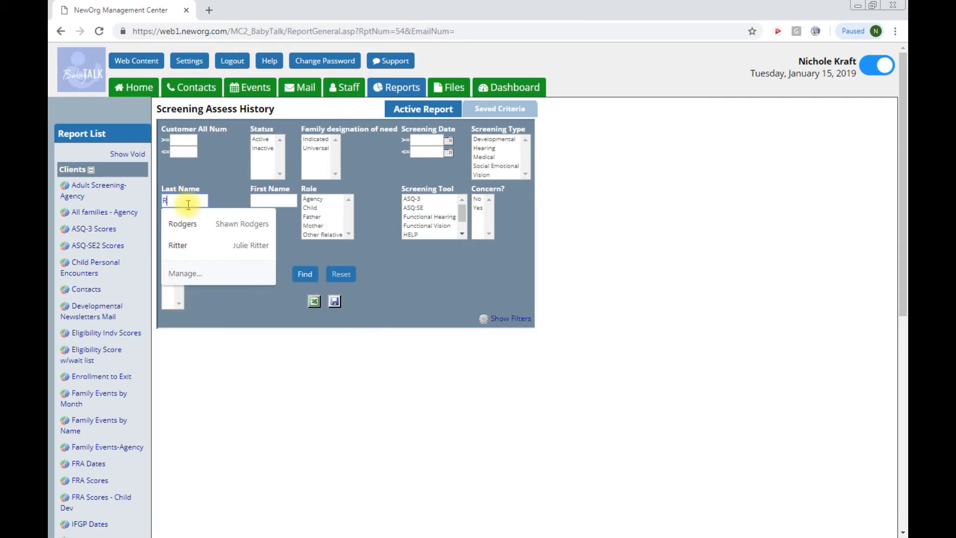
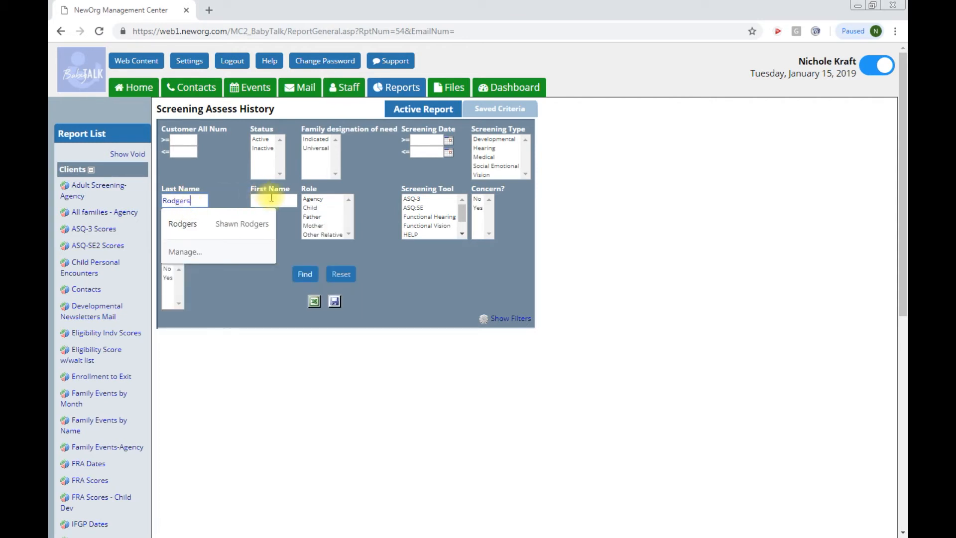
click(270, 199)
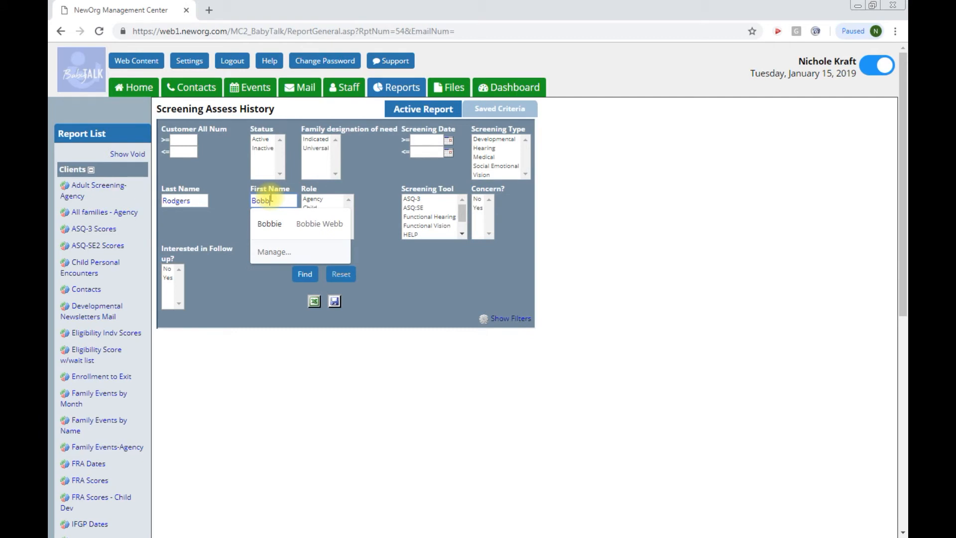
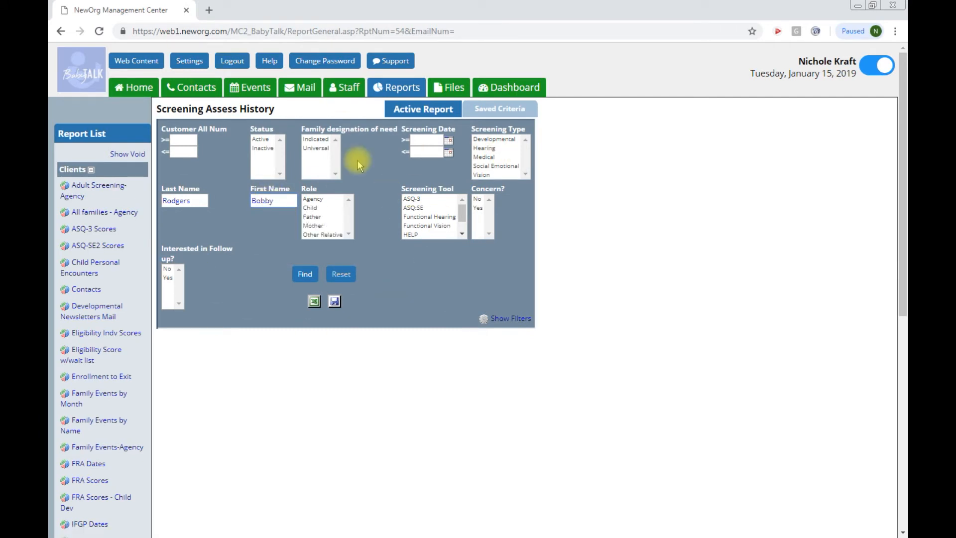
click(413, 200)
ctrl+click(417, 200)
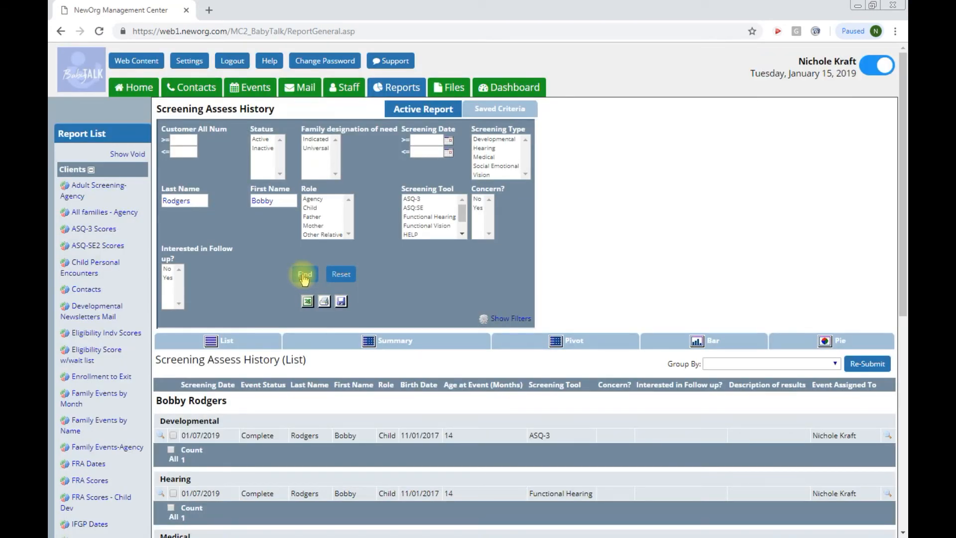
scroll(630, 249, down, 1)
scroll(630, 249, down, 2)
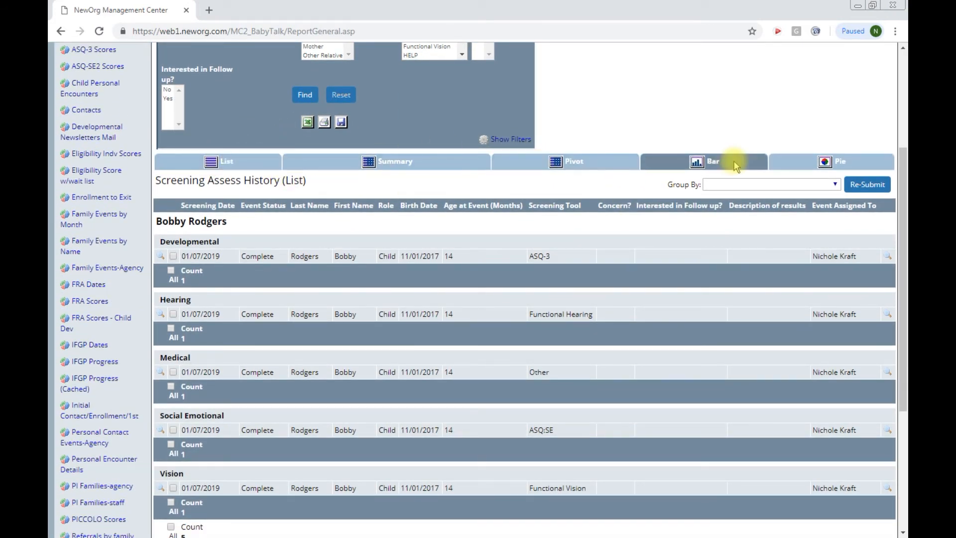
scroll(387, 244, down, 2)
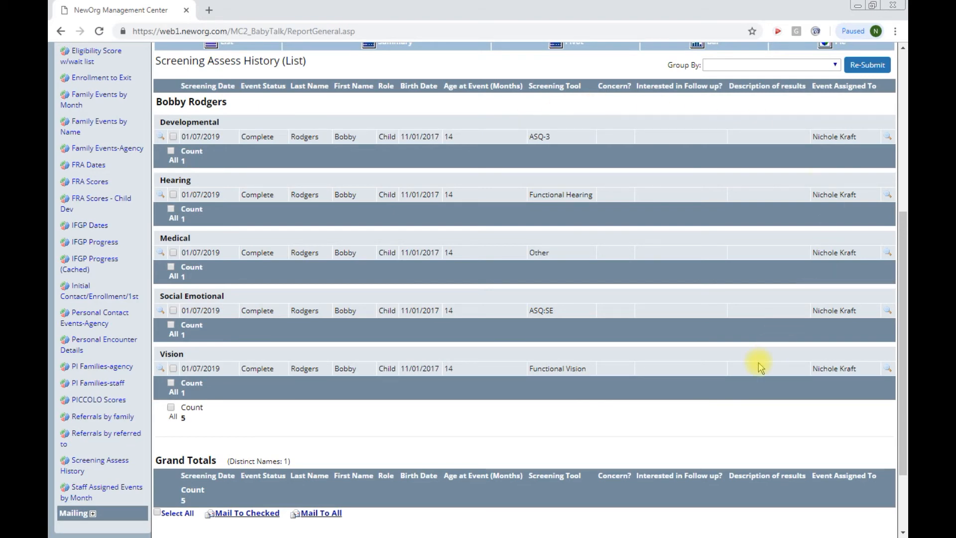
scroll(363, 277, up, 5)
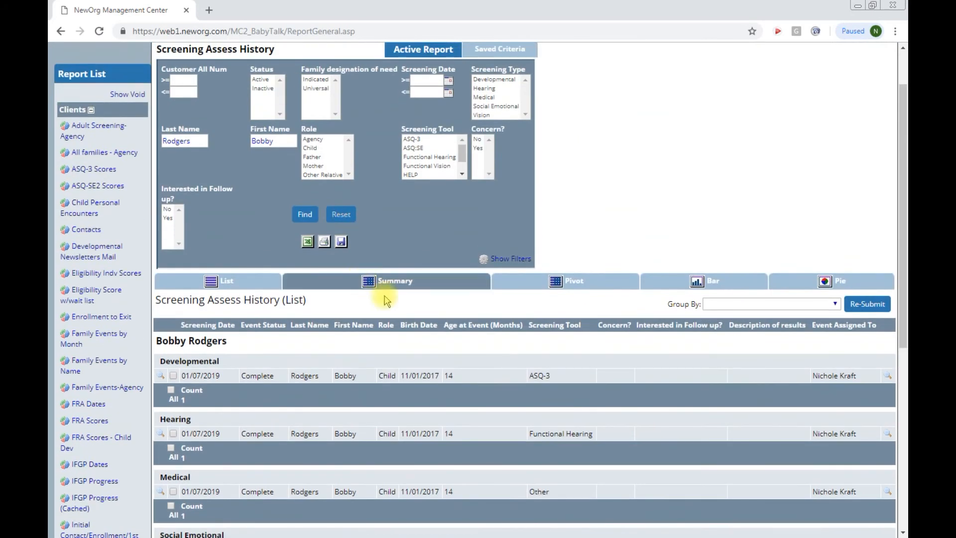
click(411, 282)
scroll(450, 348, down, 3)
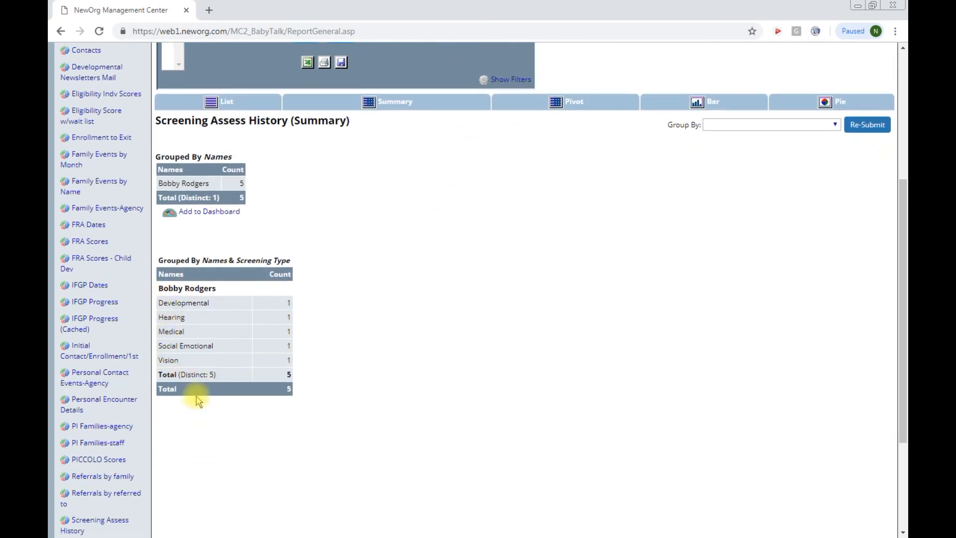
click(243, 100)
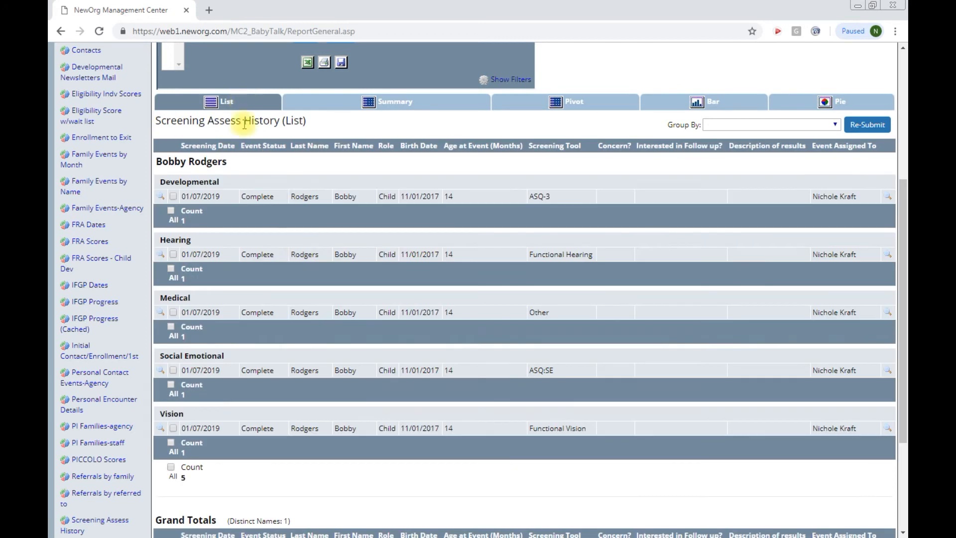
scroll(304, 253, up, 4)
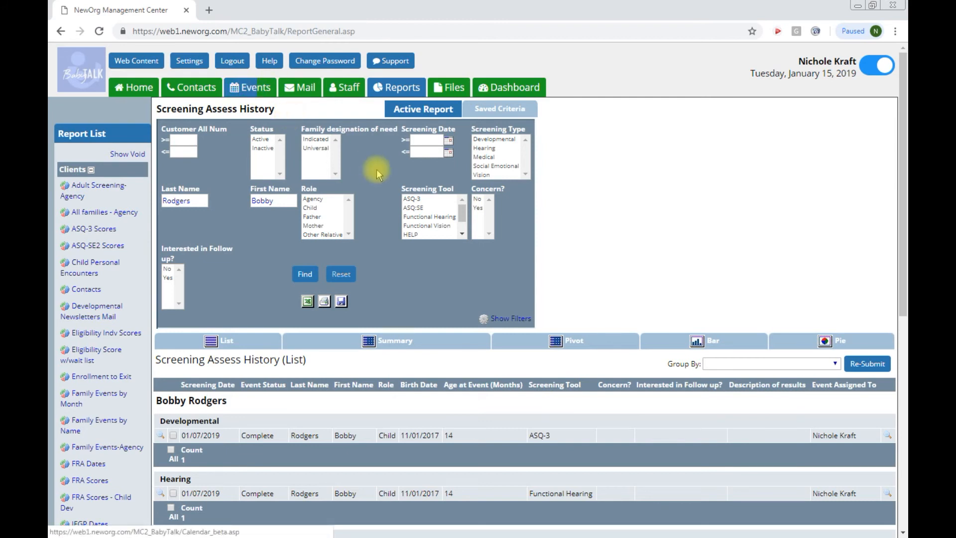
Step: Try the Developmental type and screening date filters, then open the ASQ-3 Scores report
click(498, 141)
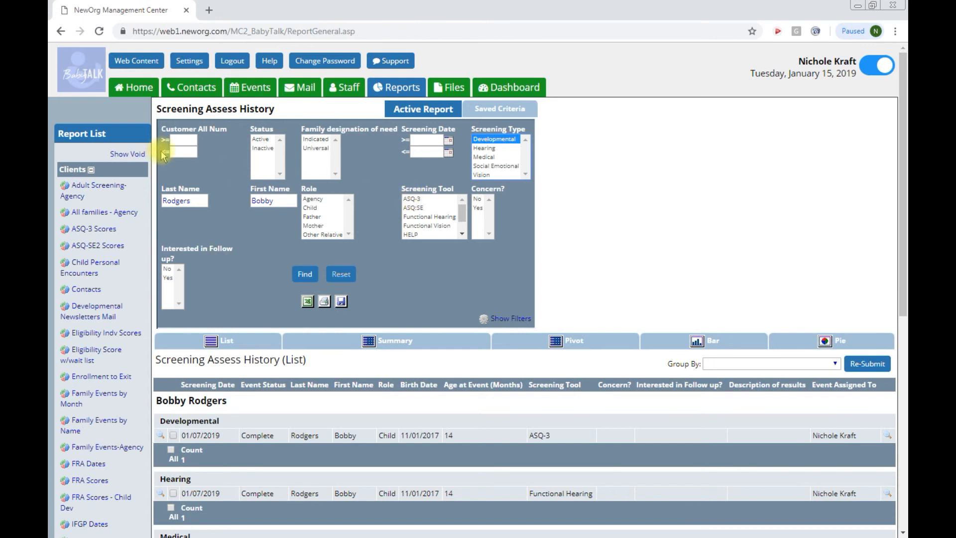
click(431, 140)
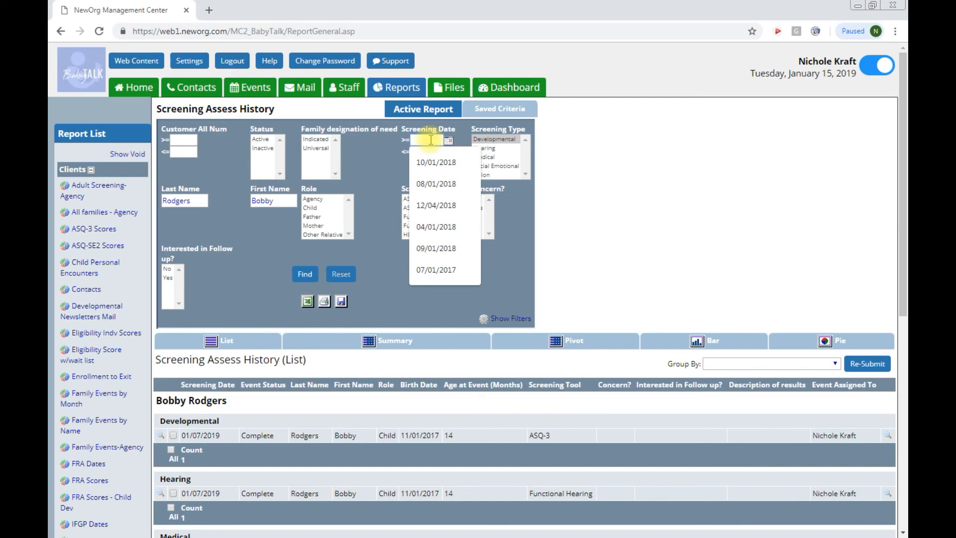
click(422, 153)
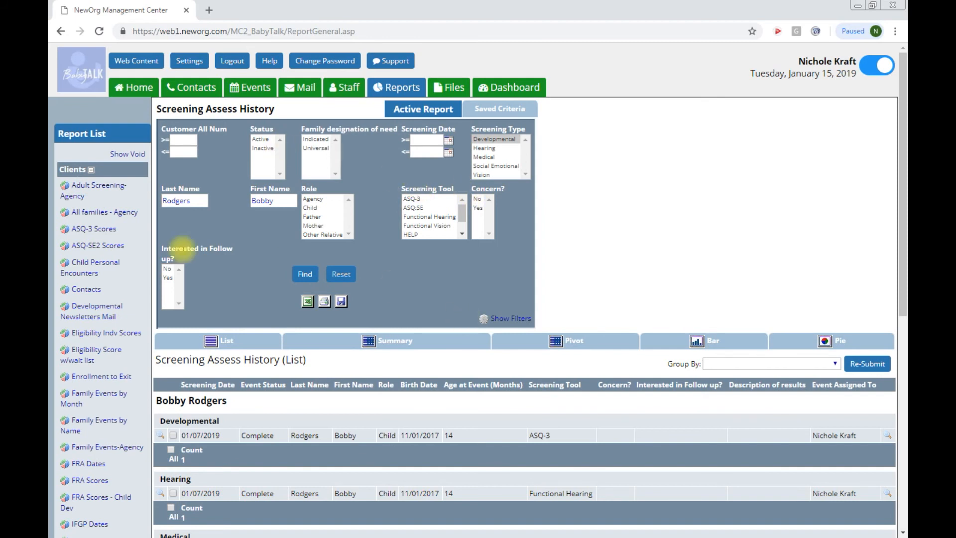
click(106, 230)
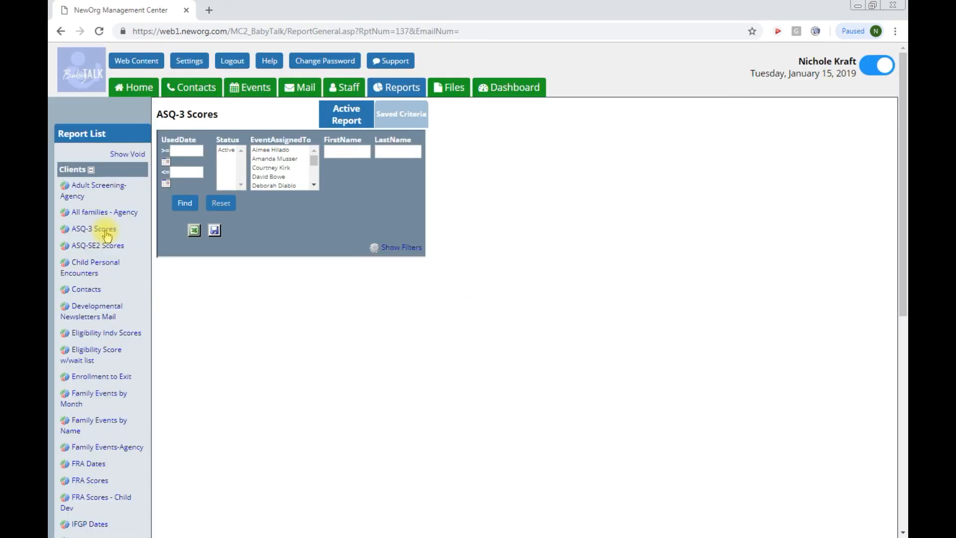
Step: Search ASQ-3 Scores by the child's first and last name and assigned staff member, then review results
click(328, 152)
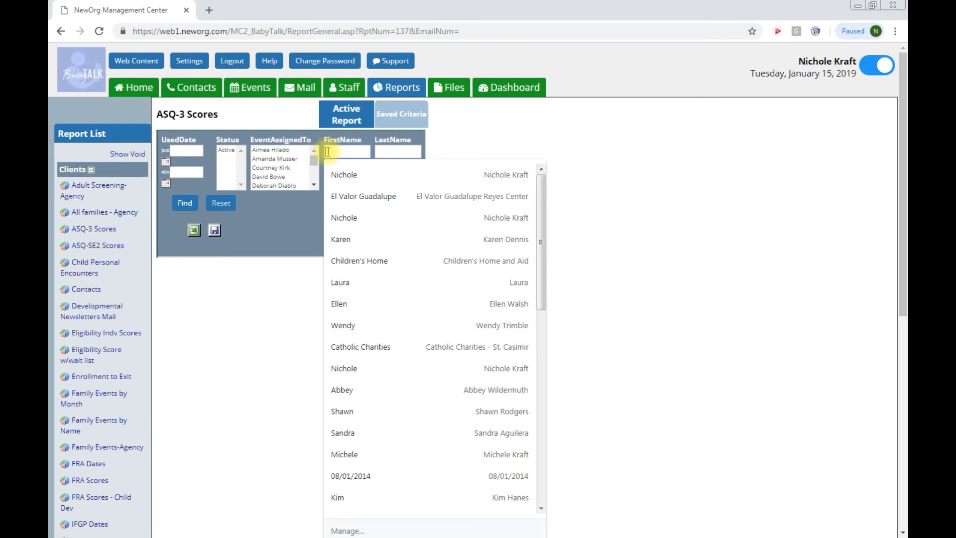
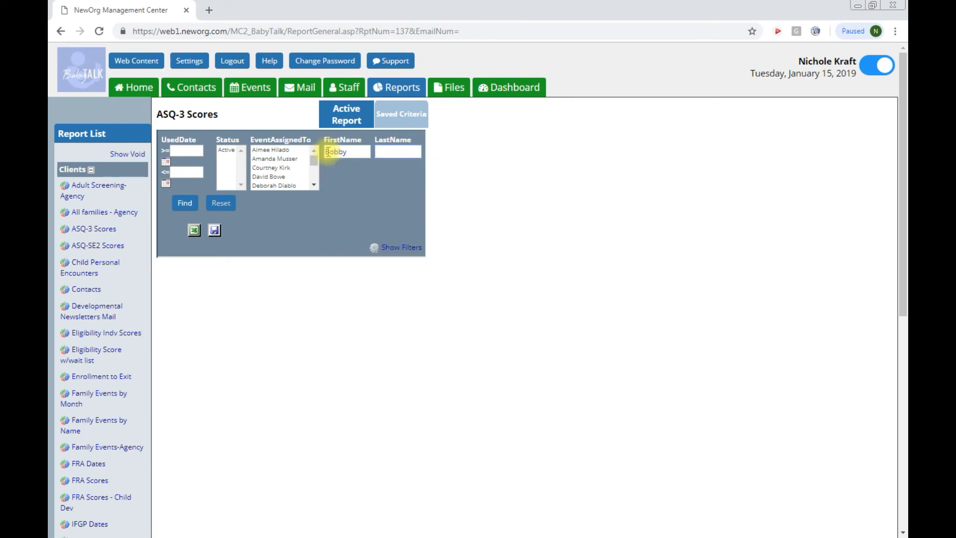
key(Tab)
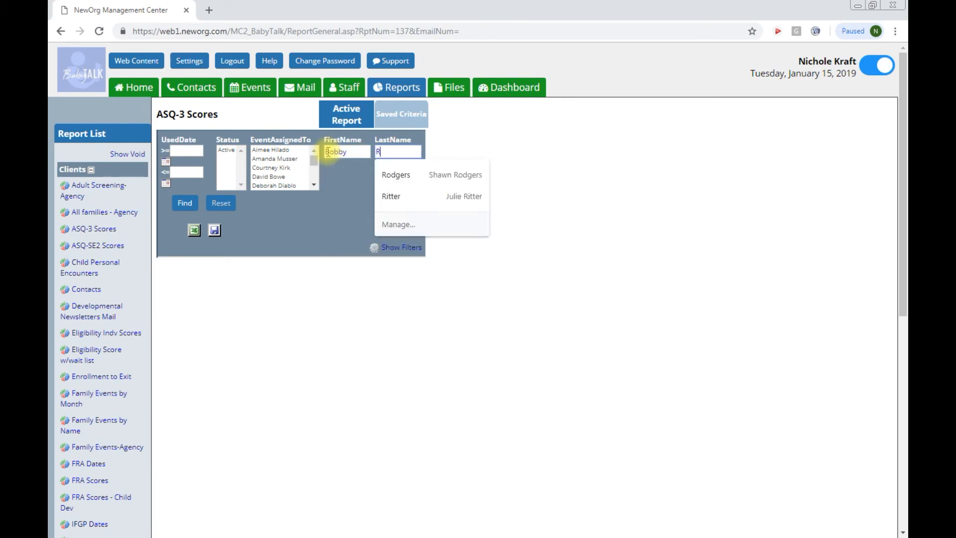
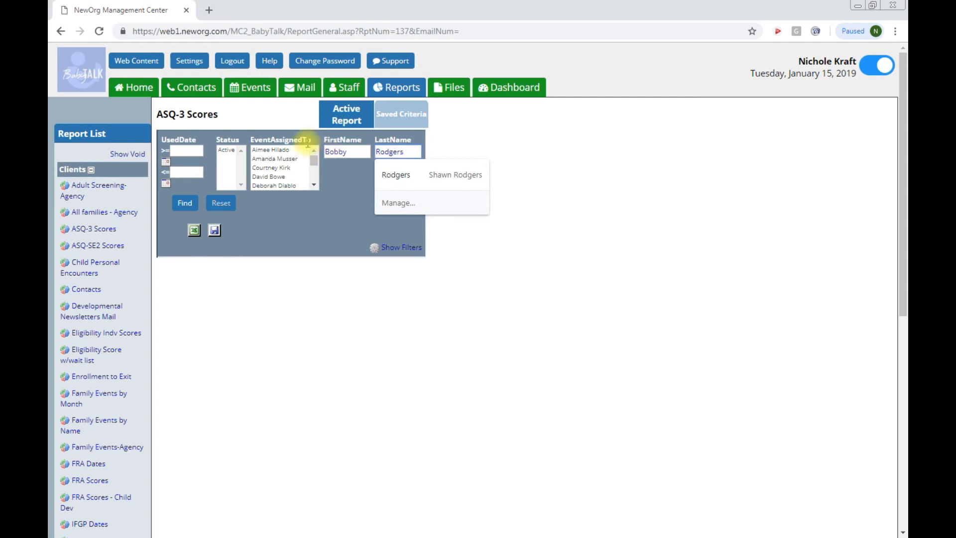
drag(314, 160, 314, 175)
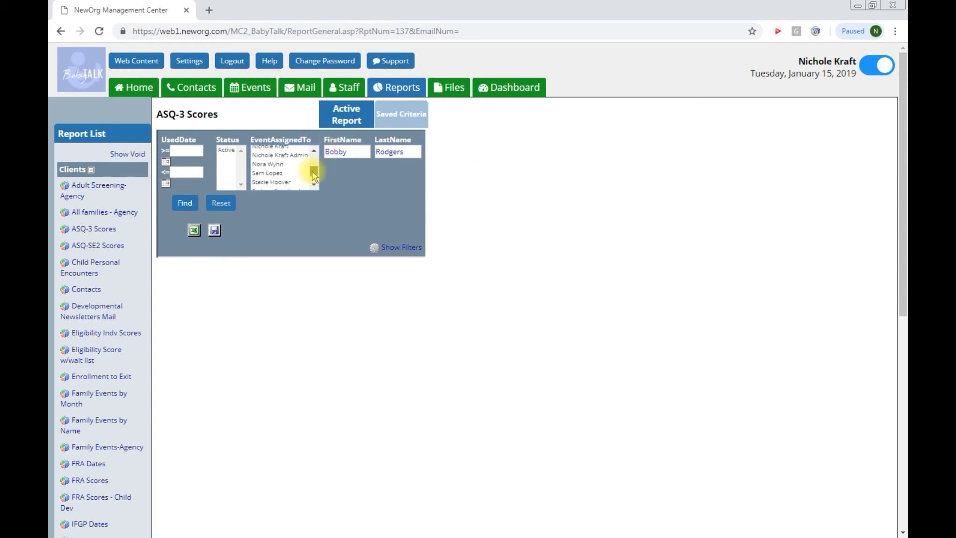
click(313, 151)
click(288, 171)
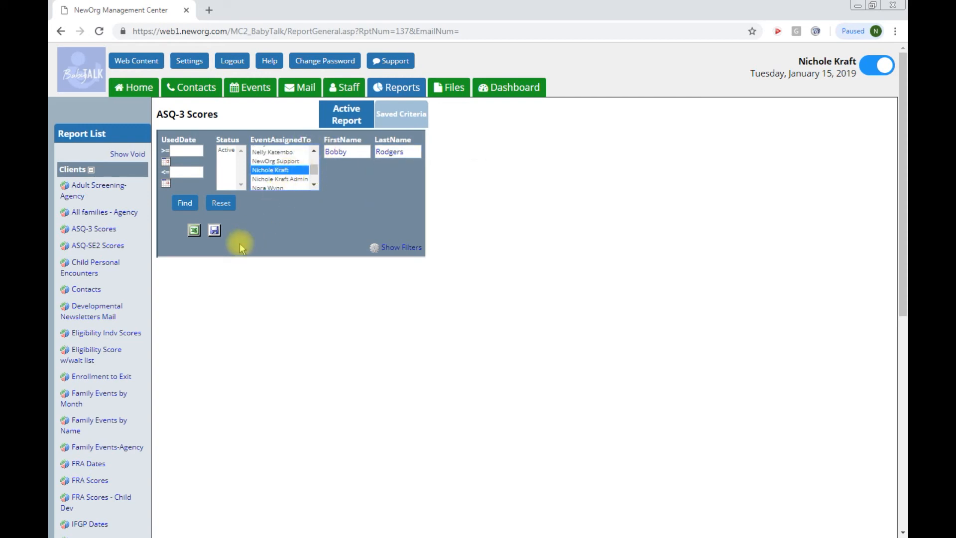
click(185, 203)
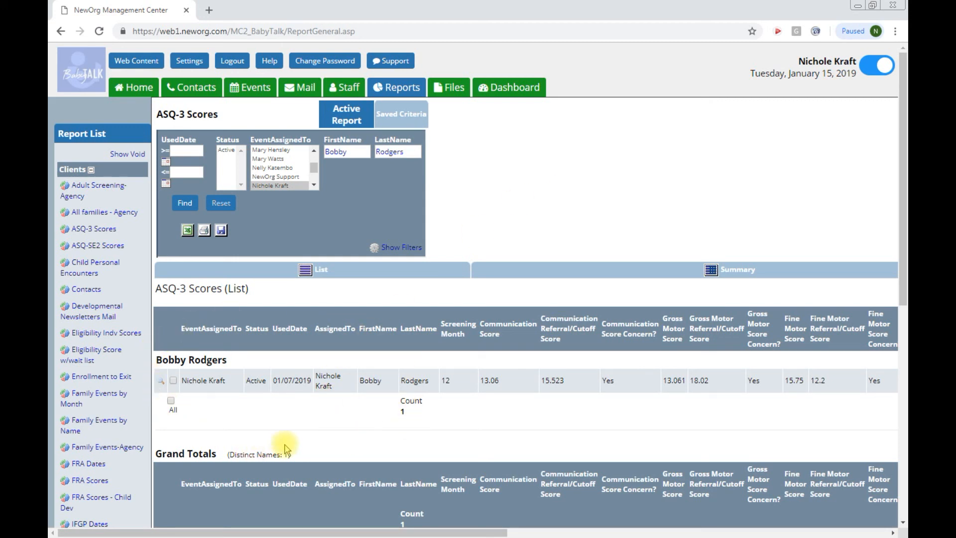
scroll(443, 437, down, 1)
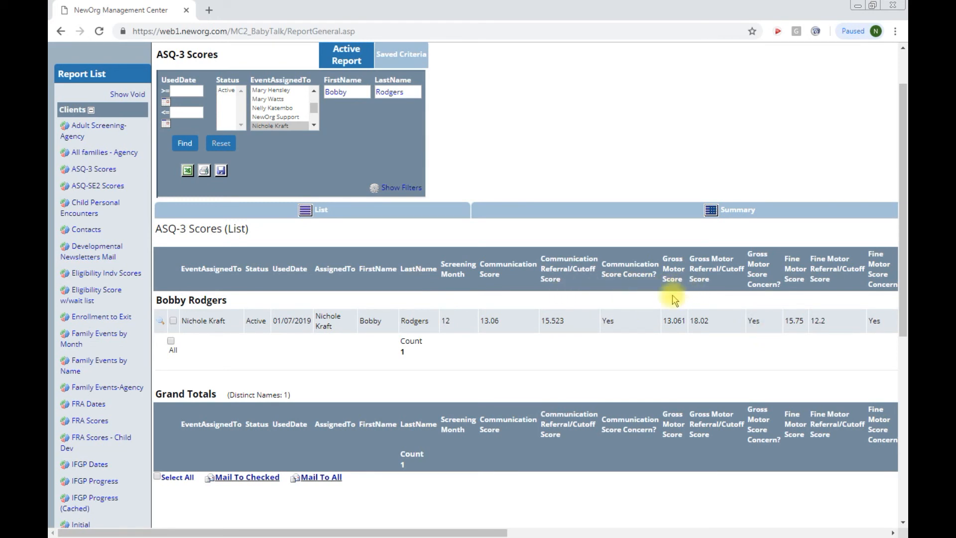
drag(438, 532, 416, 480)
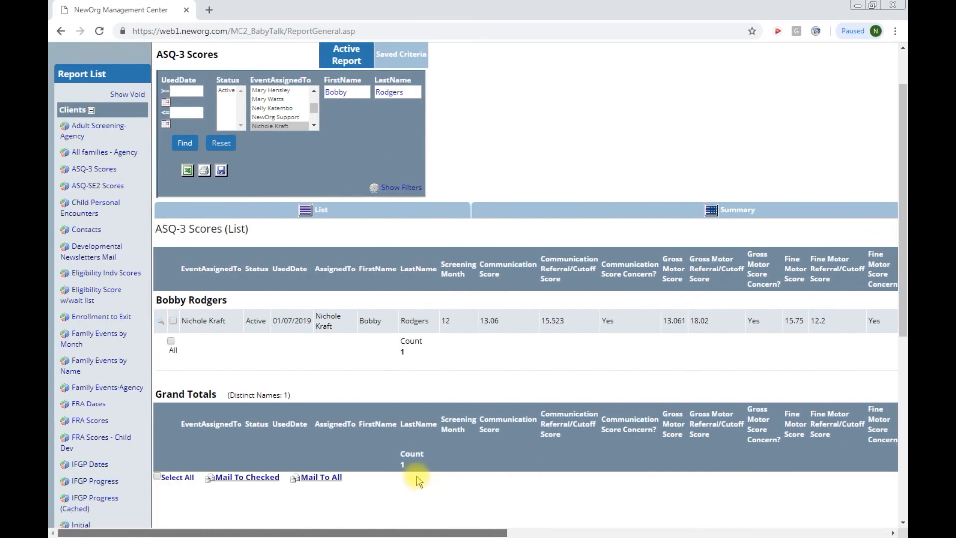
Step: Go back, open the ASQ-SE2 Scores report, then switch to the Contacts list
click(62, 32)
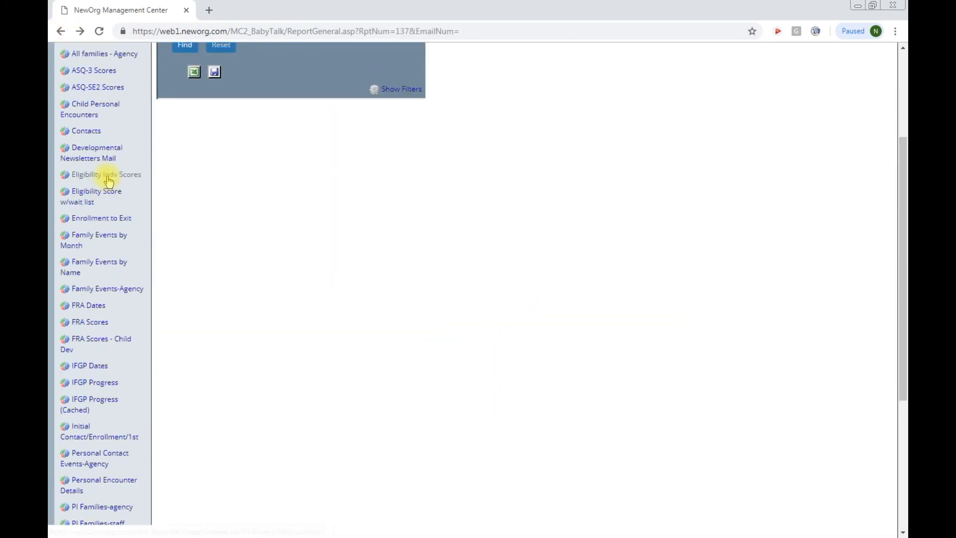
click(107, 205)
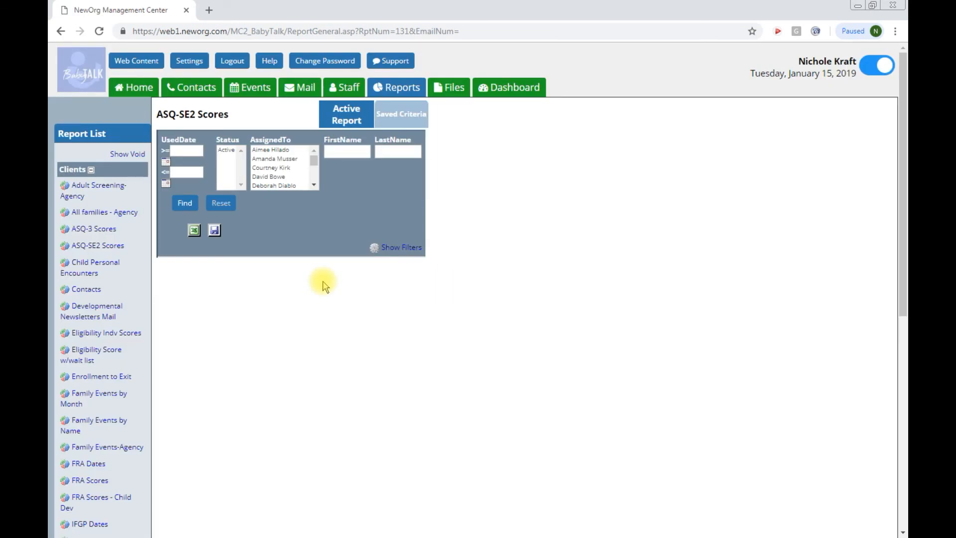
click(212, 89)
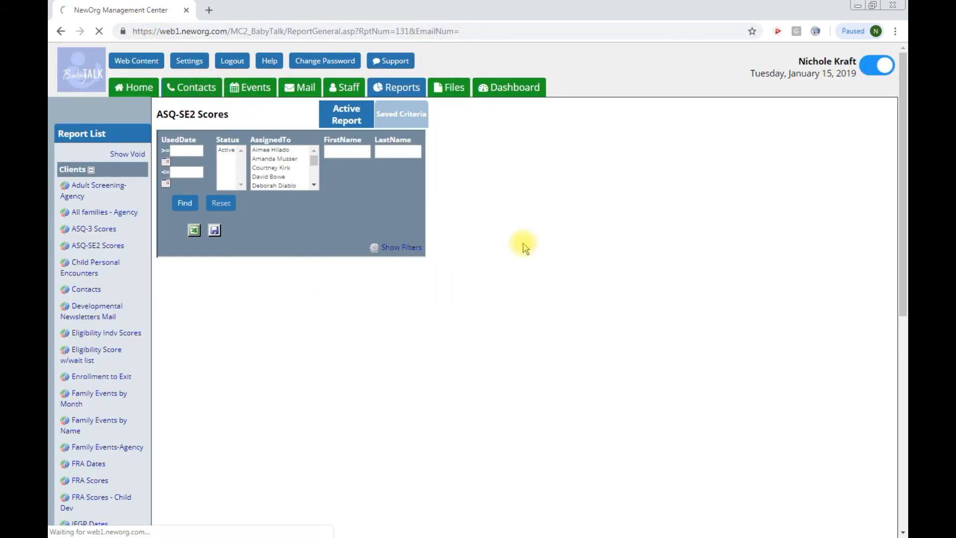